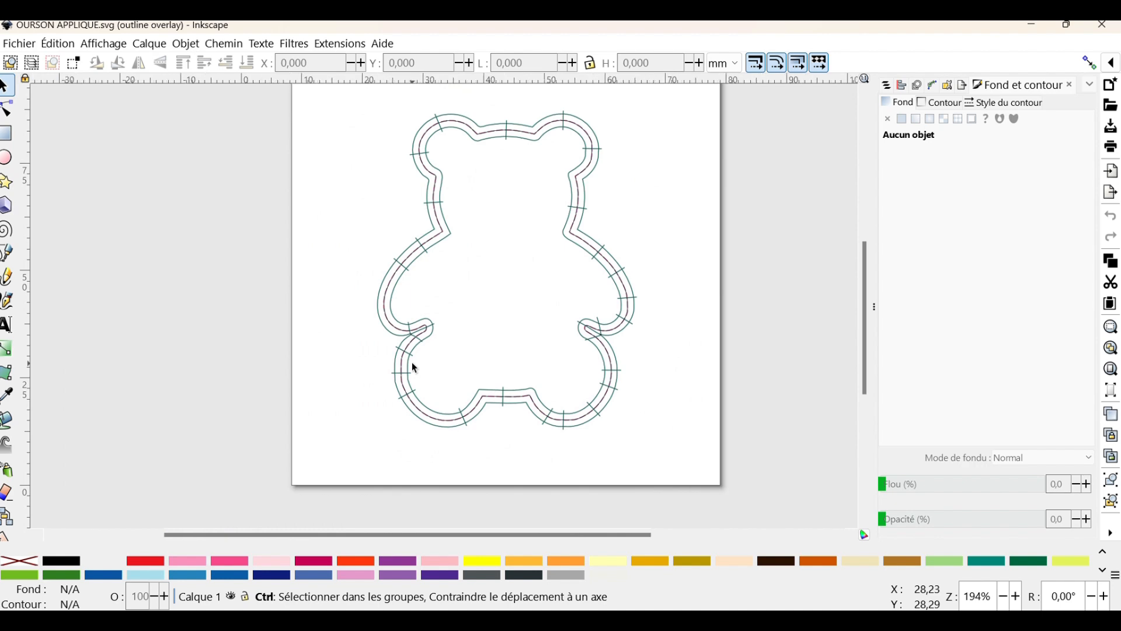
{"action": "scroll", "coordinate": [412, 363], "scroll_direction": "up", "scroll_amount": 3}
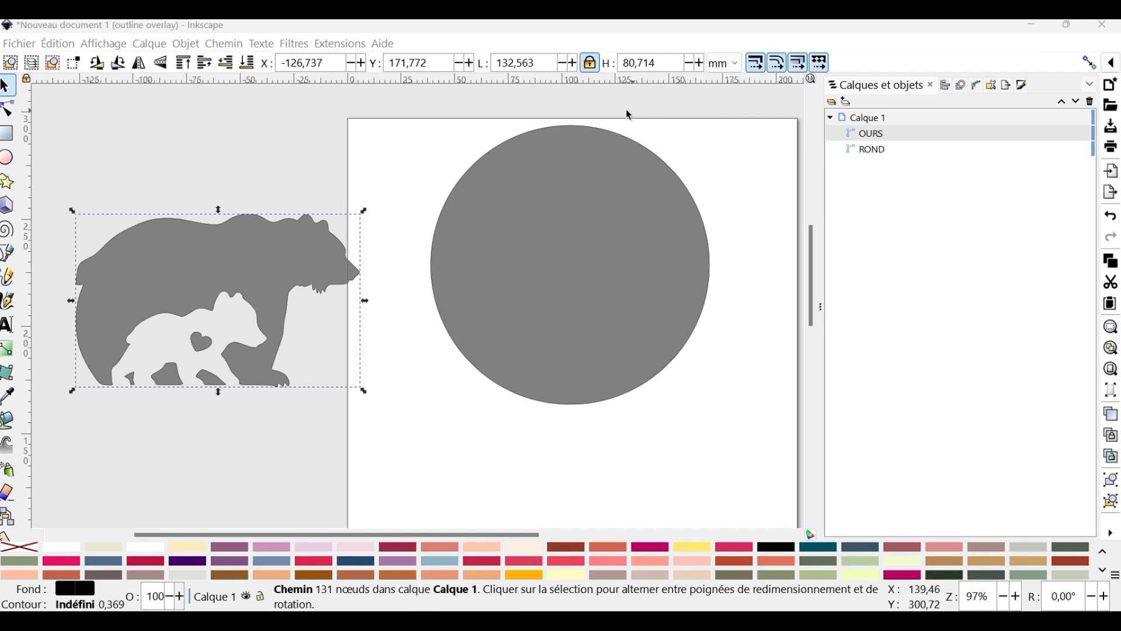
Place the bear silhouette over the circle, overlapping its left edge, and enlarge it proportionally to about 141 × 86 mm
{"action": "key", "text": "Escape"}
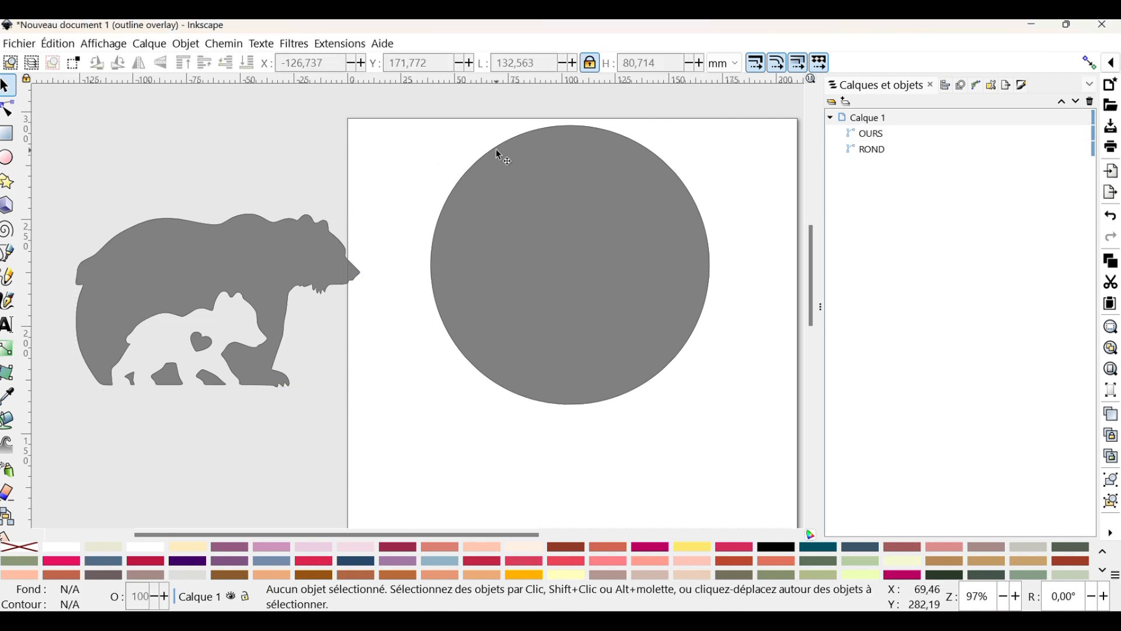
{"action": "left_click", "coordinate": [495, 150]}
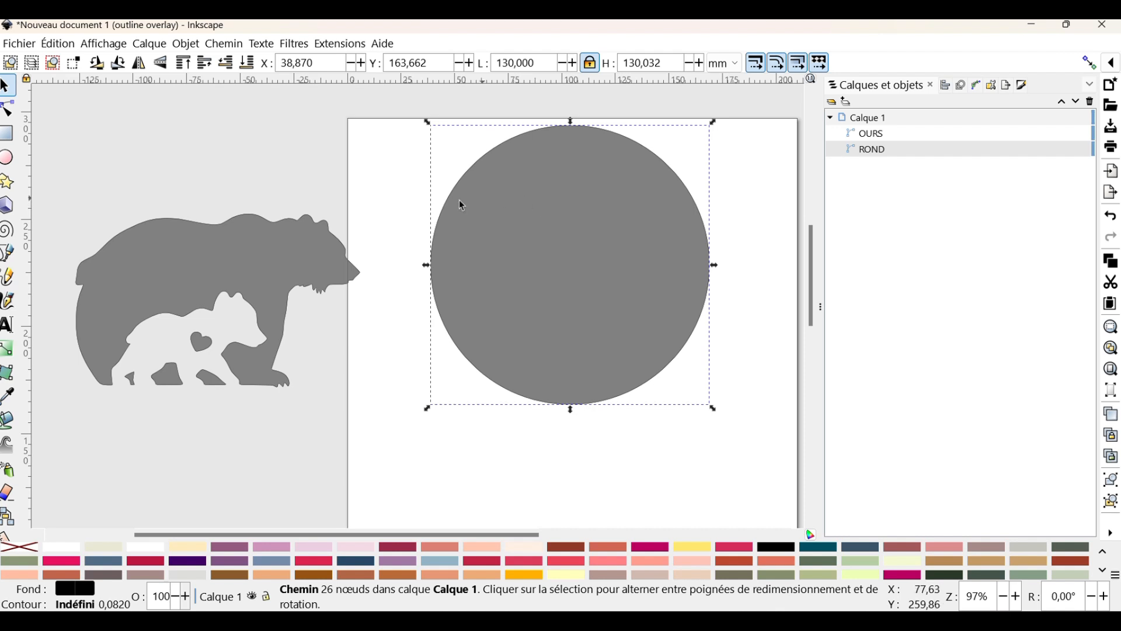
{"action": "left_click", "coordinate": [252, 217]}
{"action": "left_click_drag", "start_coordinate": [252, 217], "coordinate": [588, 194]}
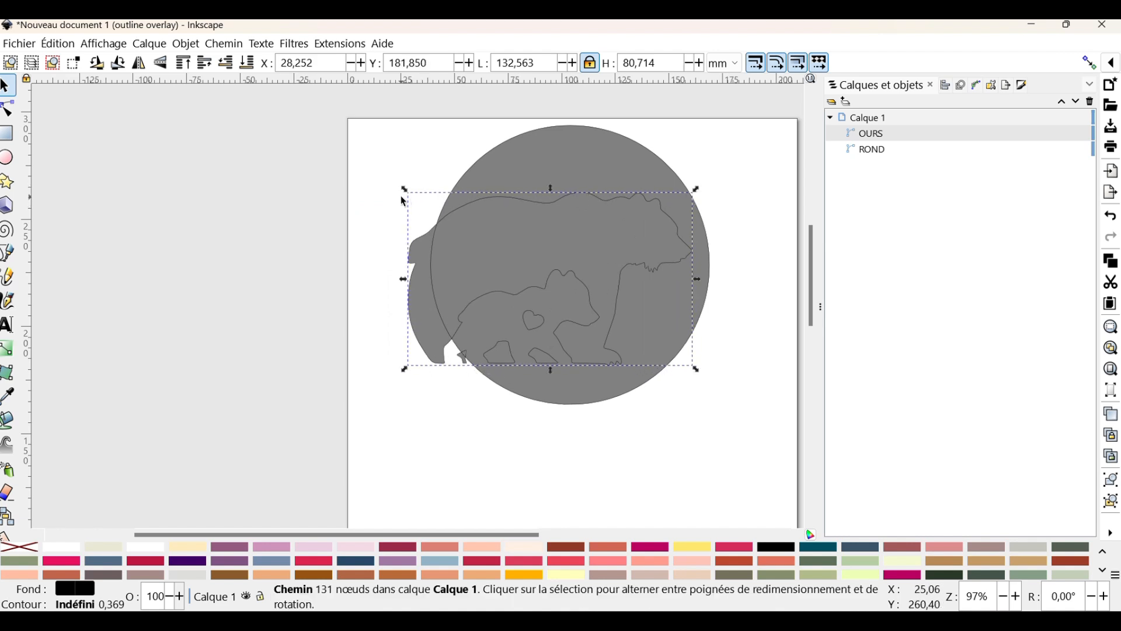
{"action": "left_click_drag", "start_coordinate": [406, 192], "coordinate": [387, 175]}
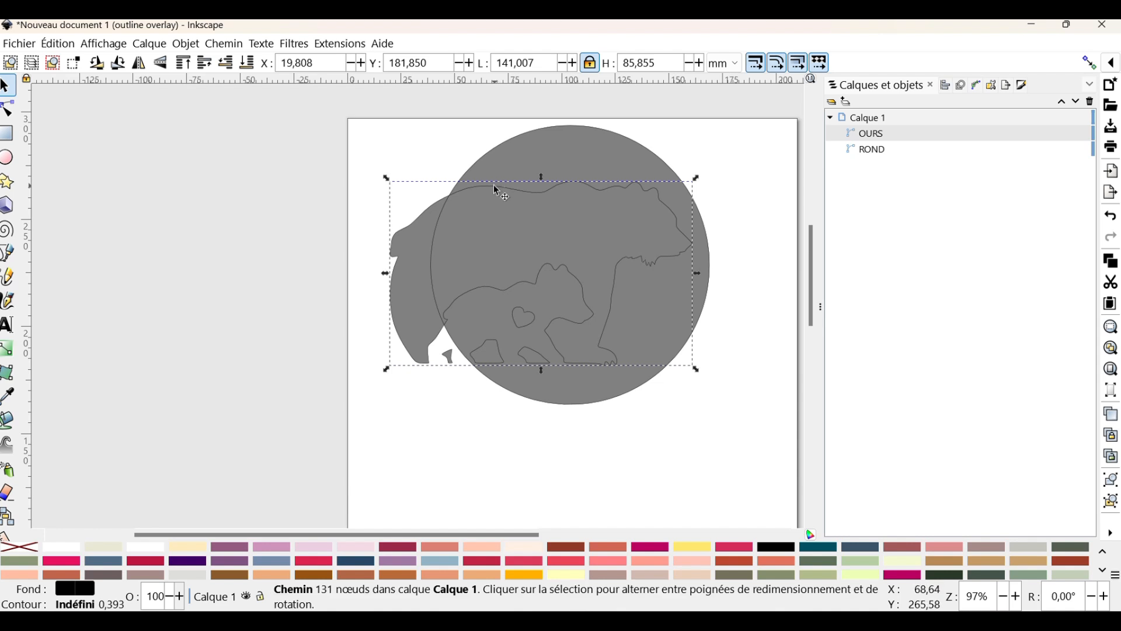
{"action": "left_click_drag", "start_coordinate": [490, 181], "coordinate": [488, 186]}
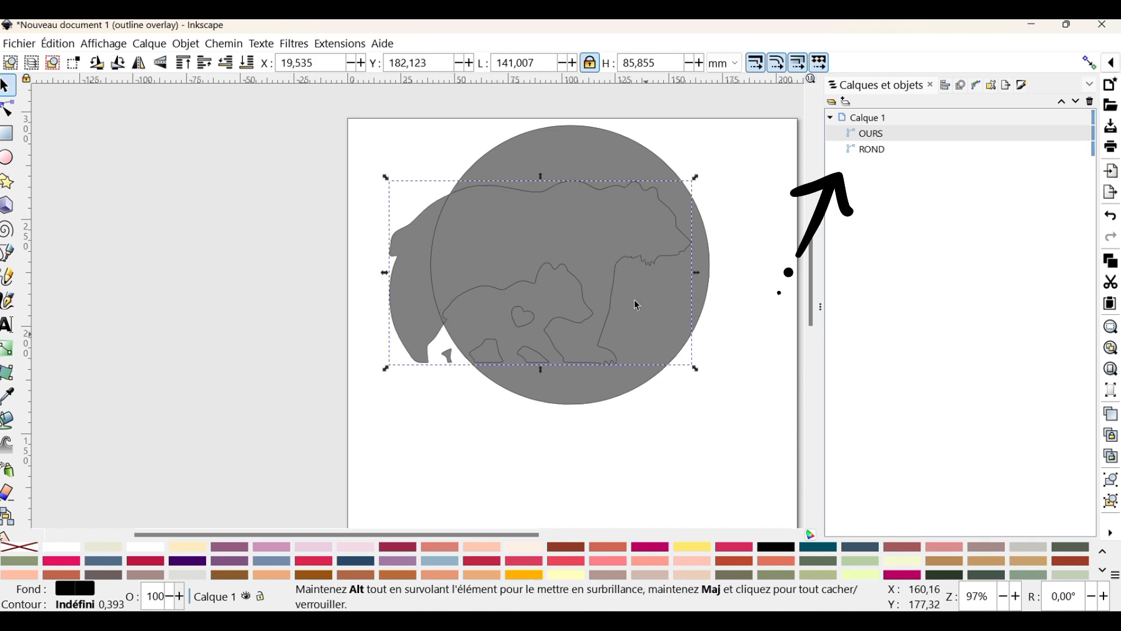
Subtract the bear silhouette from the ROND circle using the Difference operation, and deselect the result
{"action": "left_click", "coordinate": [874, 150], "text": "ctrl"}
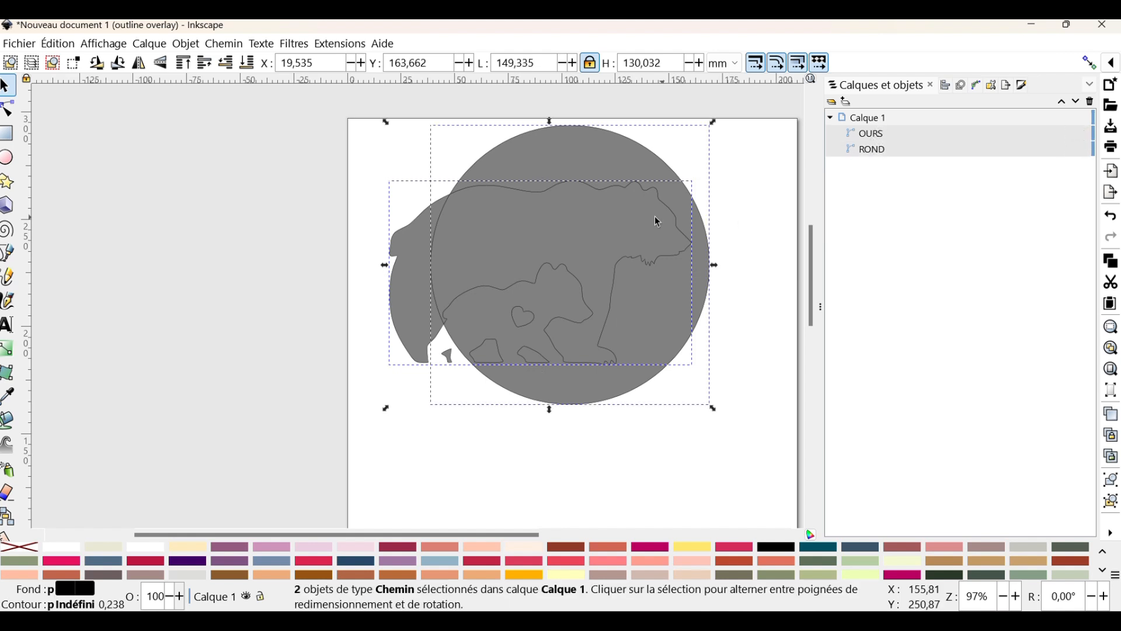
{"action": "left_click", "coordinate": [235, 49]}
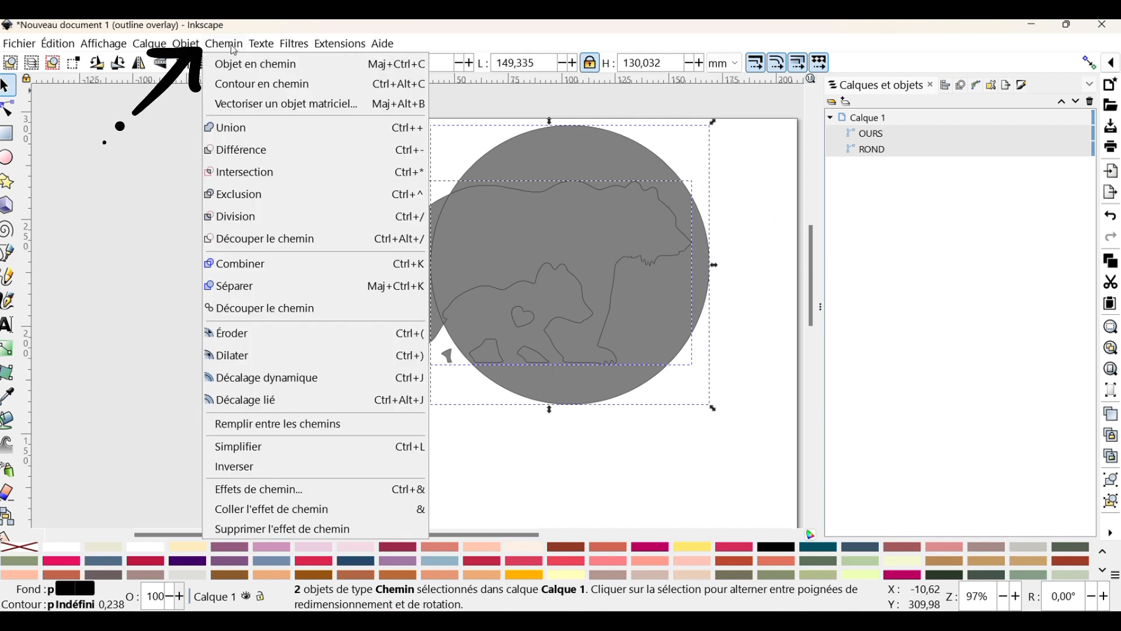
{"action": "left_click", "coordinate": [243, 156]}
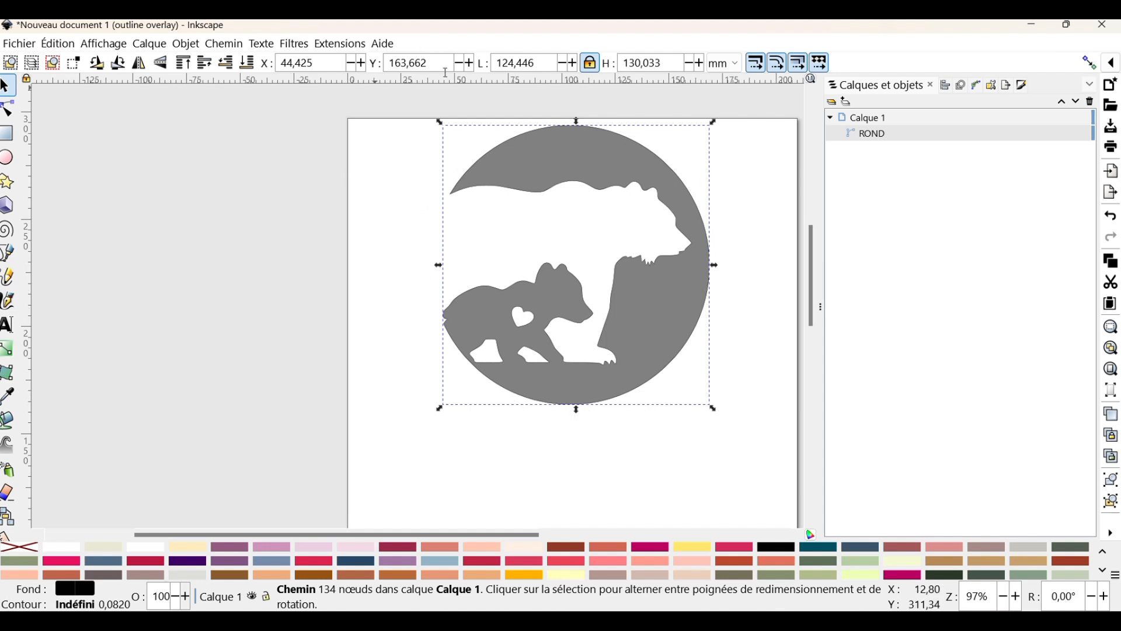
{"action": "left_click", "coordinate": [761, 291]}
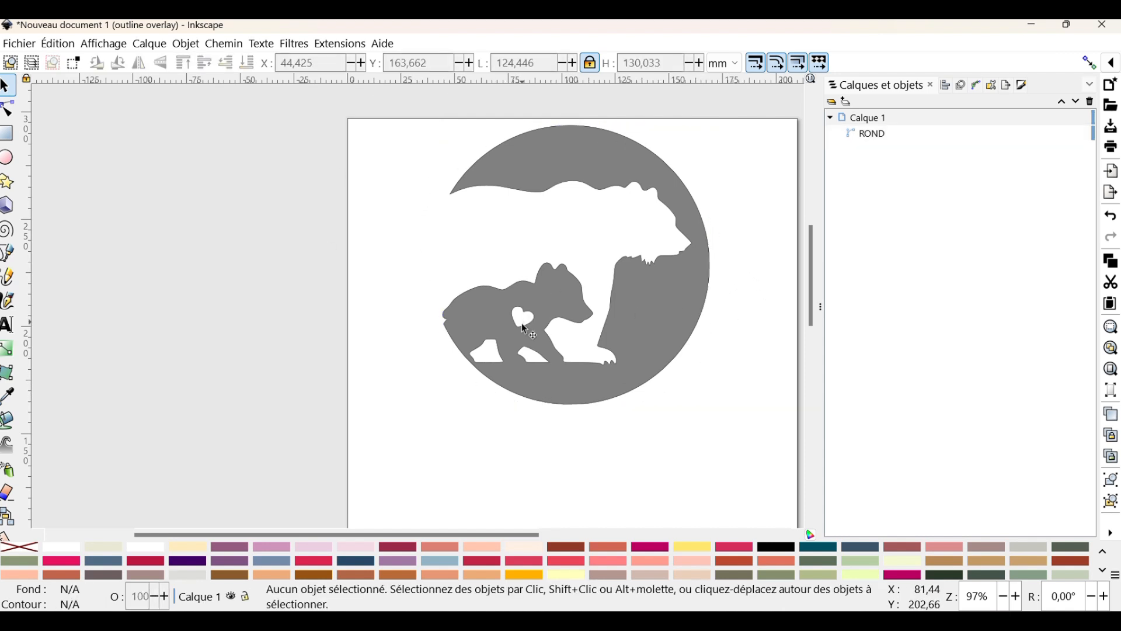
Break the cut-out ROND shape apart into its separate paths
{"action": "left_click", "coordinate": [633, 141]}
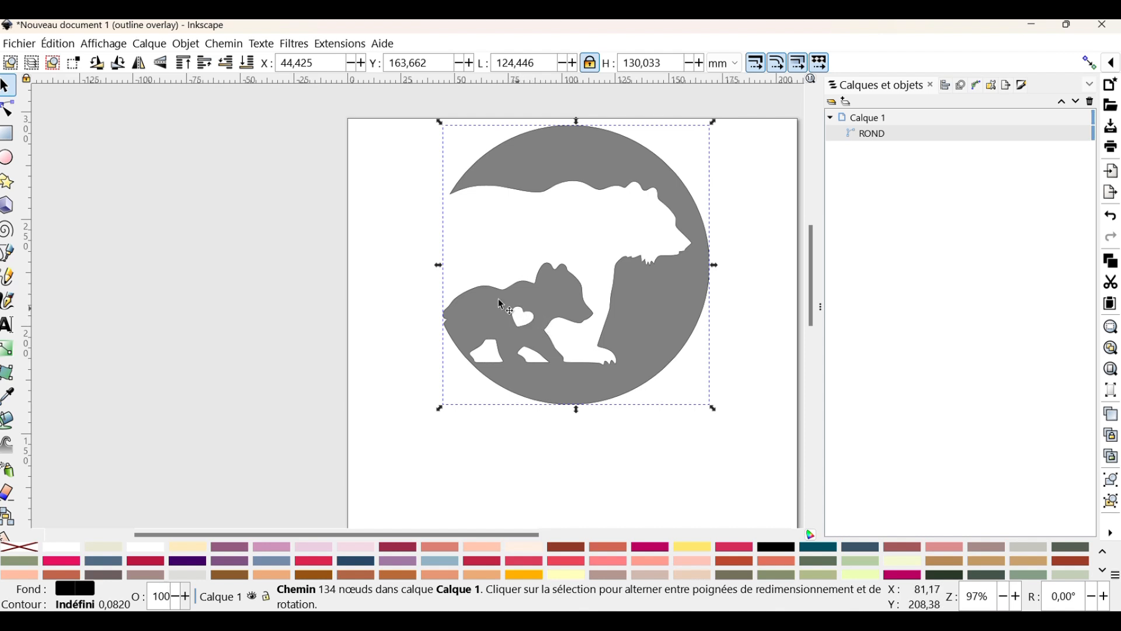
{"action": "left_click", "coordinate": [221, 49]}
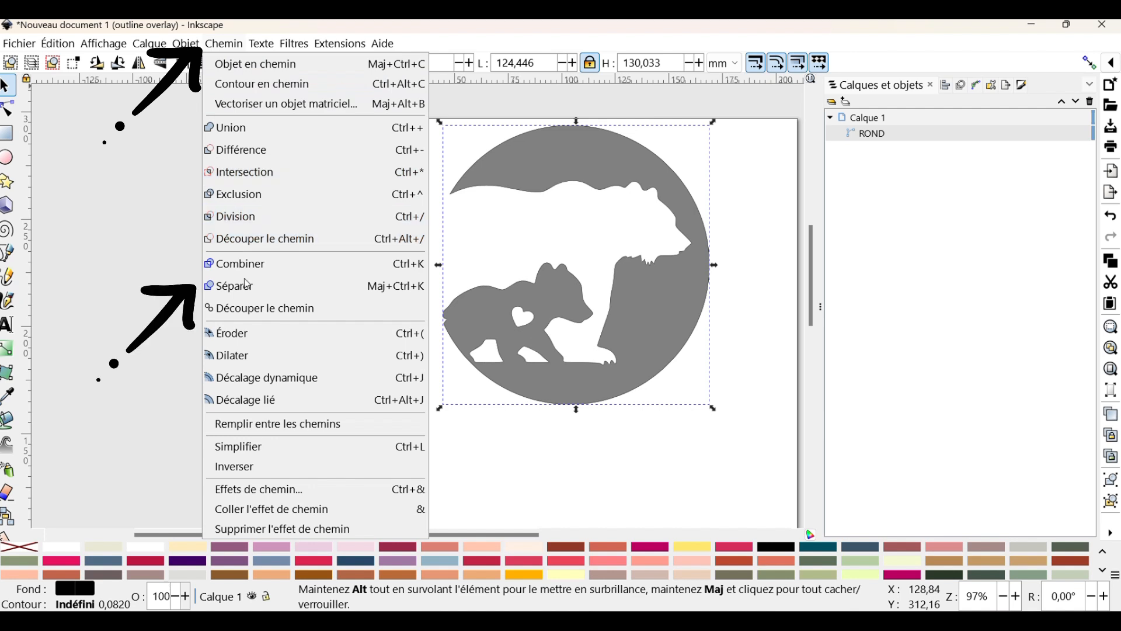
{"action": "left_click", "coordinate": [232, 257]}
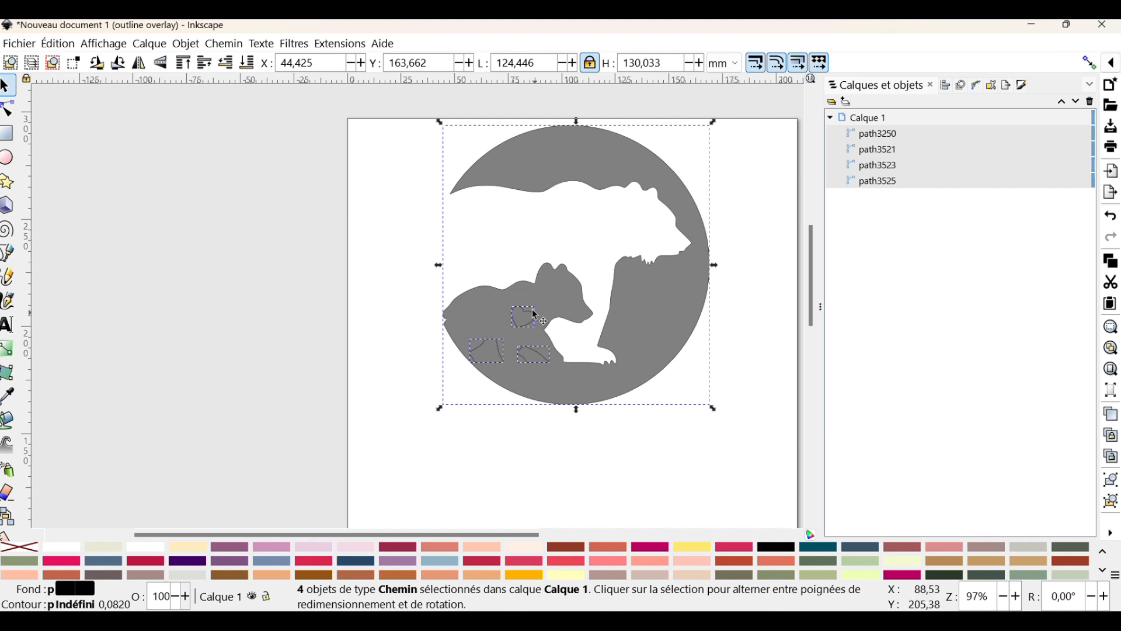
{"action": "left_click", "coordinate": [884, 137]}
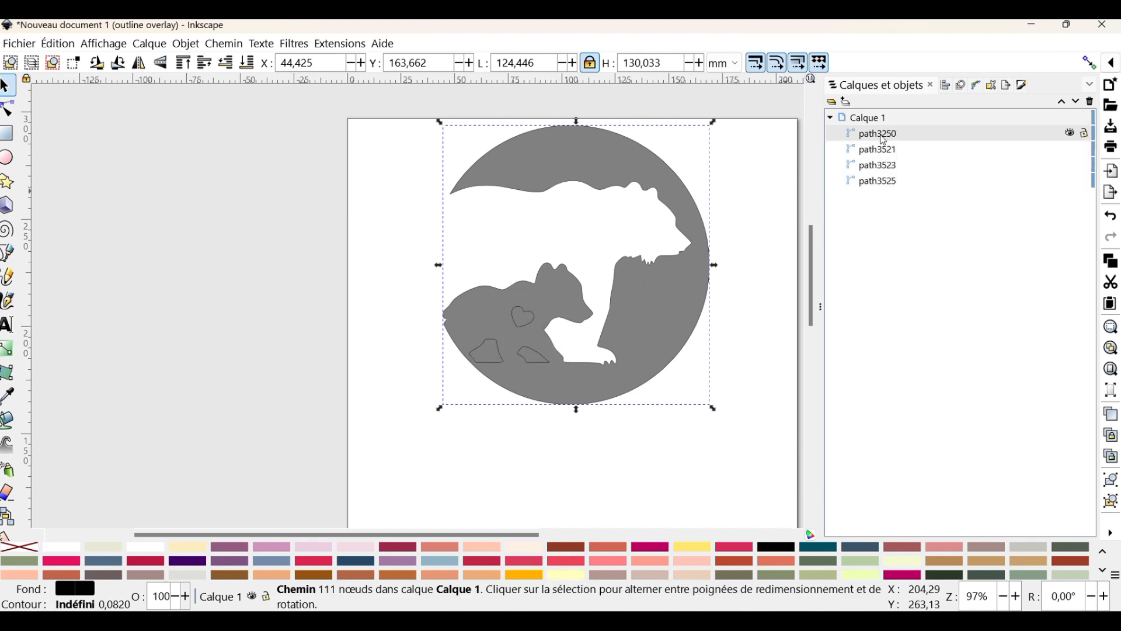
Copy the small heart on the cub, paste it, and place the copy on the mother bear's body
{"action": "left_click", "coordinate": [882, 152]}
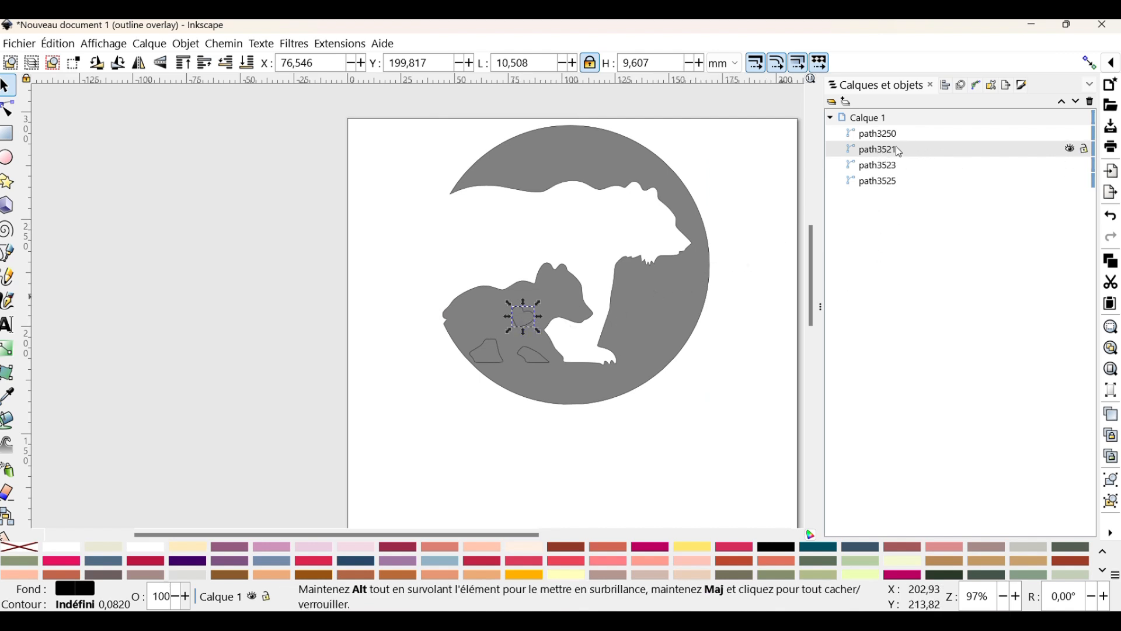
{"action": "right_click", "coordinate": [529, 321]}
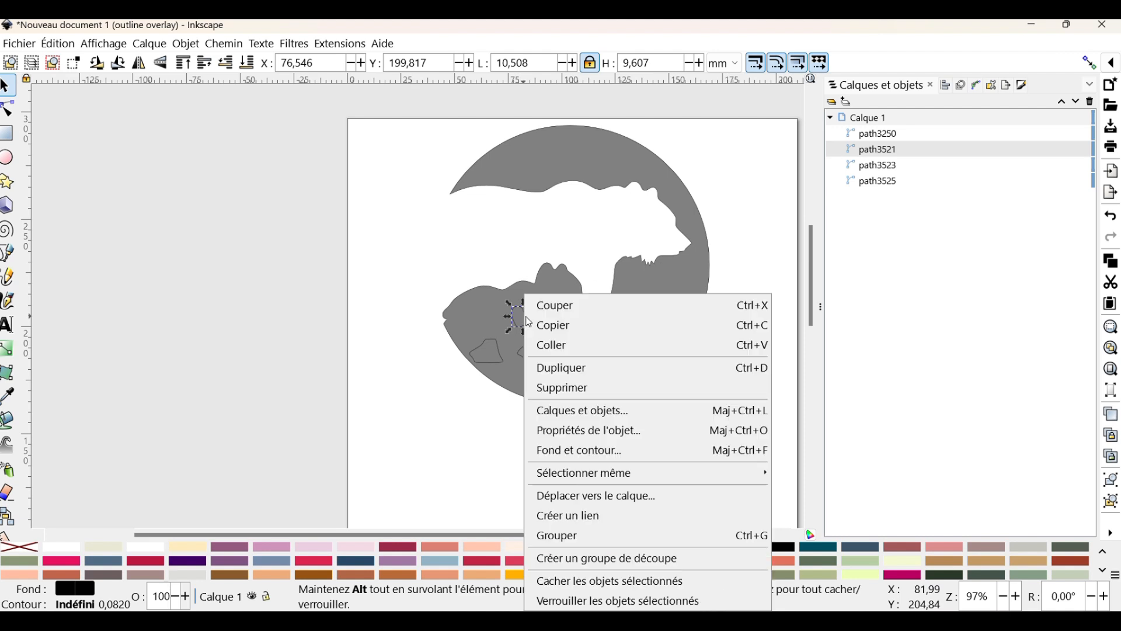
{"action": "left_click", "coordinate": [572, 335]}
{"action": "left_click", "coordinate": [734, 393]}
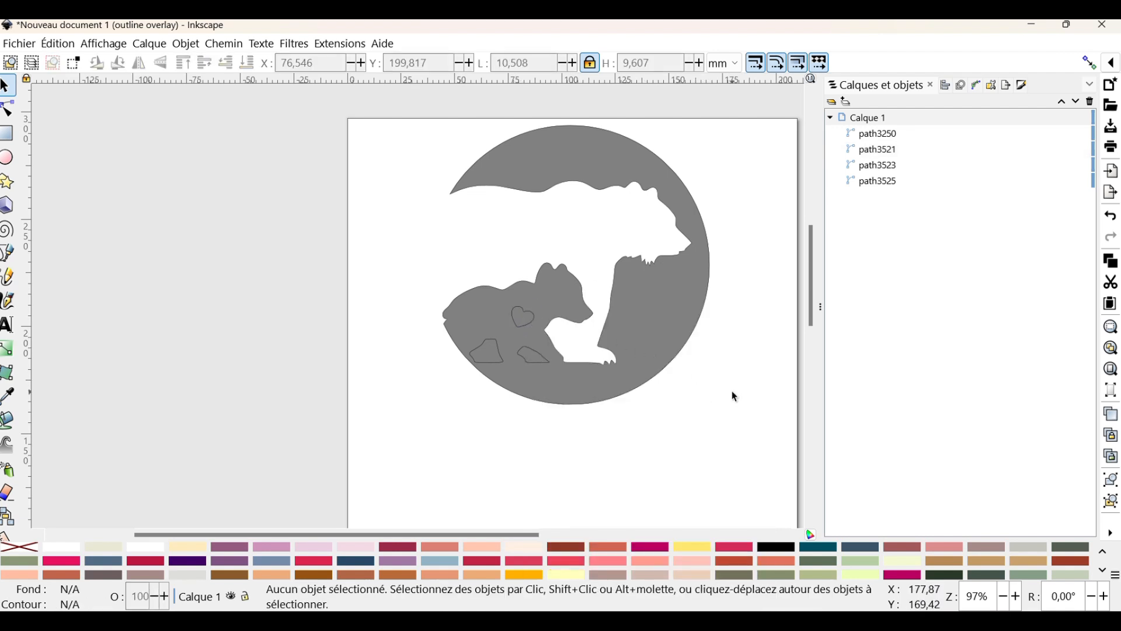
{"action": "key", "text": "ctrl+v"}
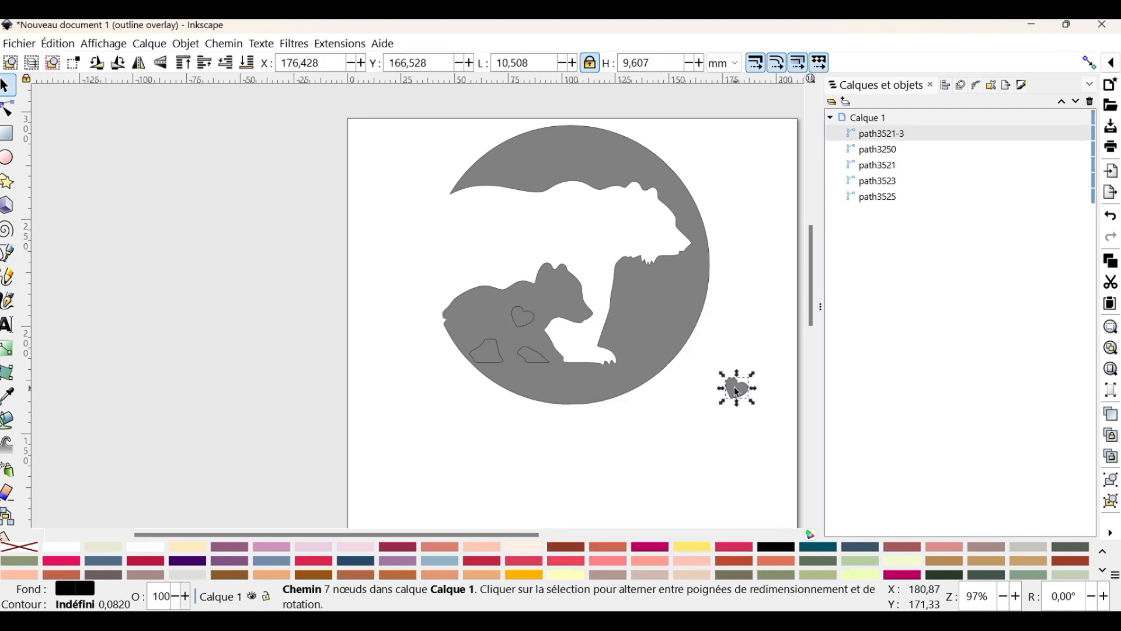
{"action": "left_click_drag", "start_coordinate": [734, 388], "coordinate": [592, 287]}
{"action": "left_click", "coordinate": [741, 385]}
{"action": "left_click_drag", "start_coordinate": [724, 374], "coordinate": [525, 221]}
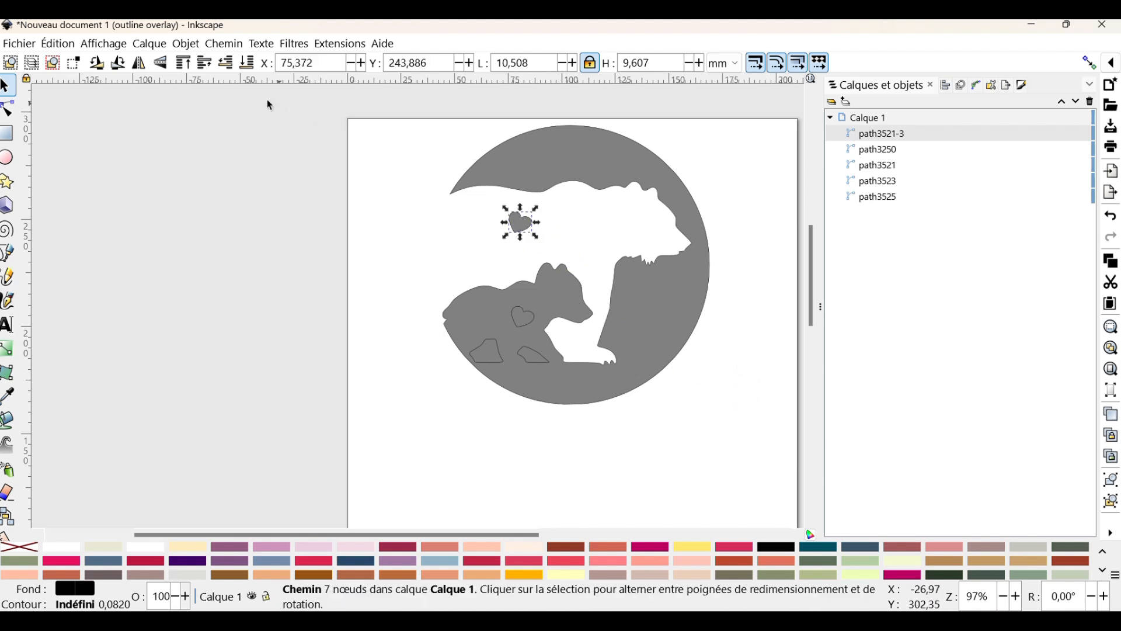
Flip the pasted heart horizontally and enlarge it proportionally to about 15.6 × 14.2 mm
{"action": "left_click", "coordinate": [140, 64]}
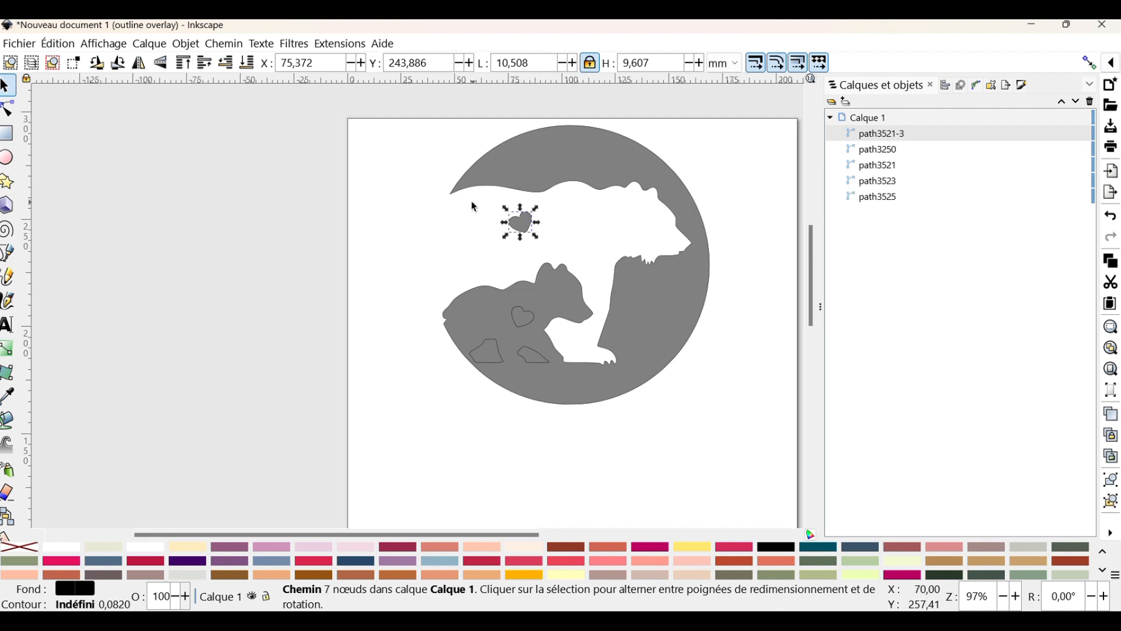
{"action": "left_click_drag", "start_coordinate": [503, 208], "coordinate": [542, 246]}
{"action": "left_click", "coordinate": [529, 236]}
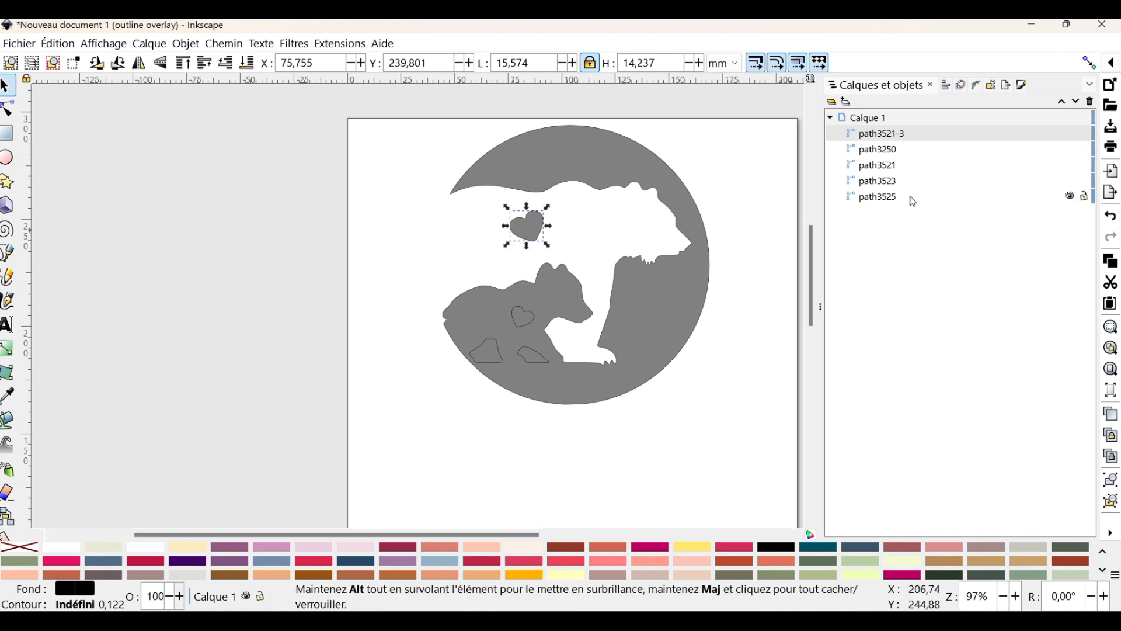
Rename the mother bear's heart object as COEUR MERE
{"action": "double_click", "coordinate": [876, 133]}
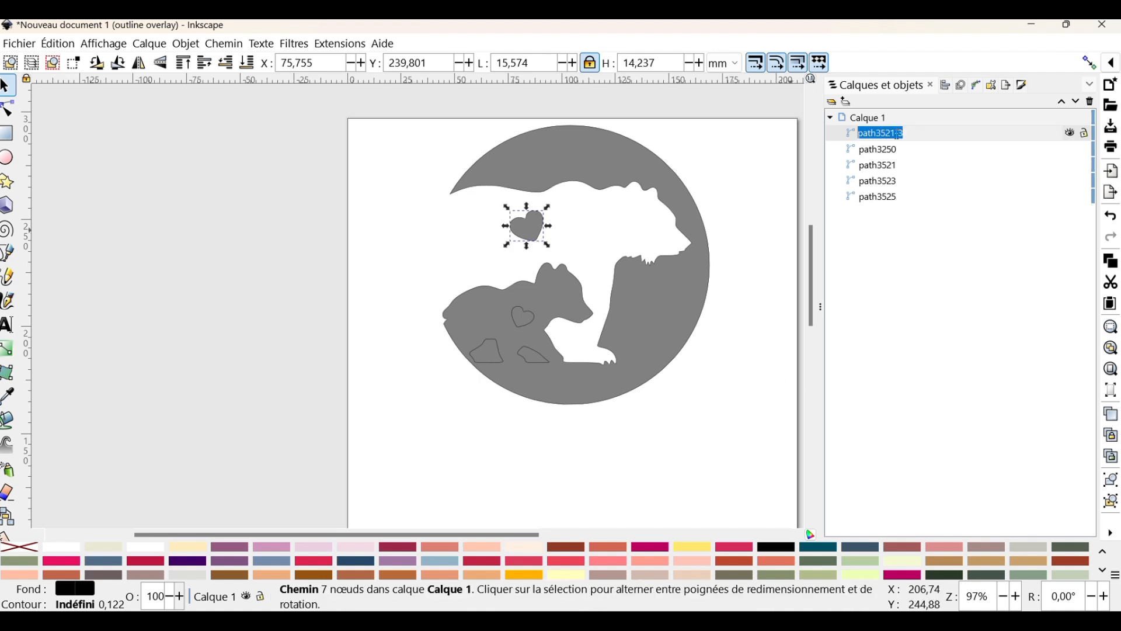
{"action": "type", "text": "COEUR"}
{"action": "key", "text": "Return"}
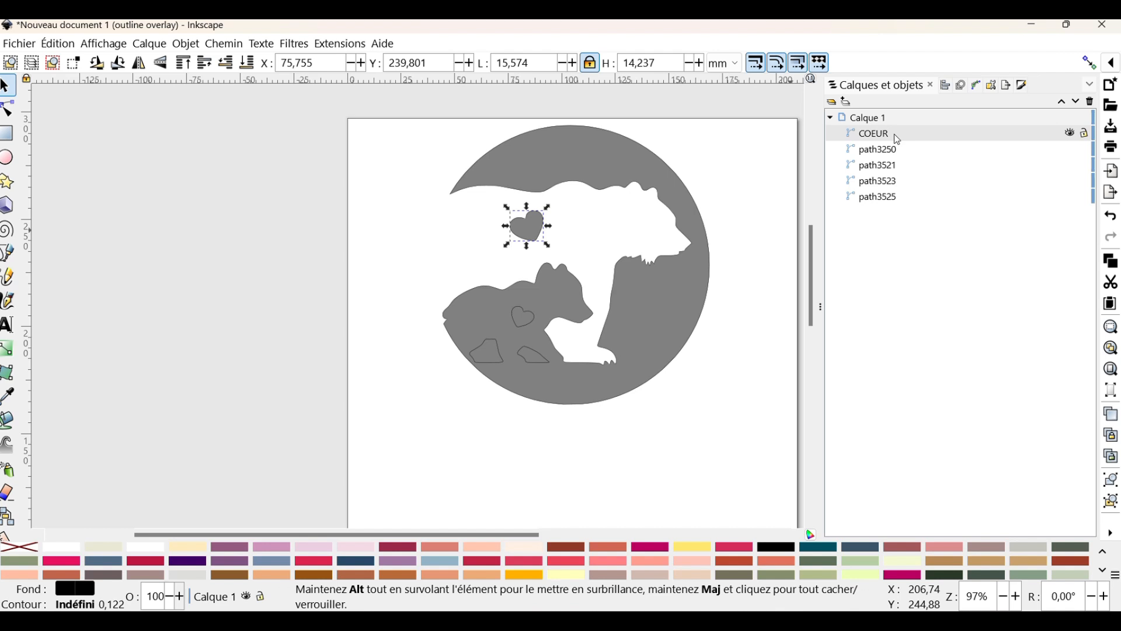
{"action": "double_click", "coordinate": [898, 136]}
{"action": "left_click", "coordinate": [908, 130]}
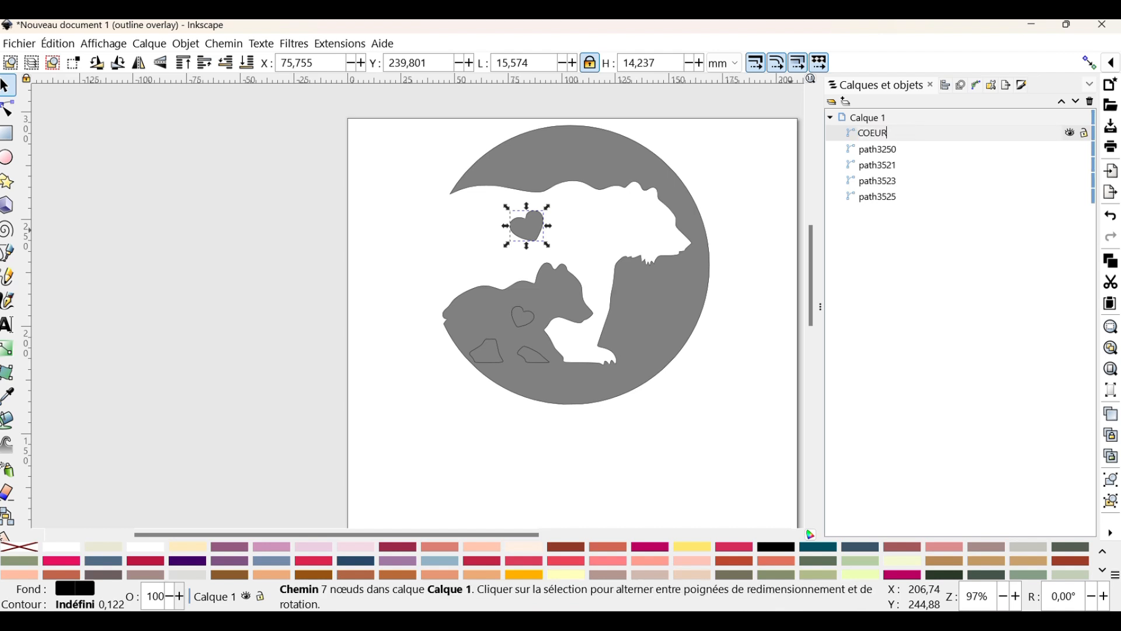
{"action": "type", "text": "MERE"}
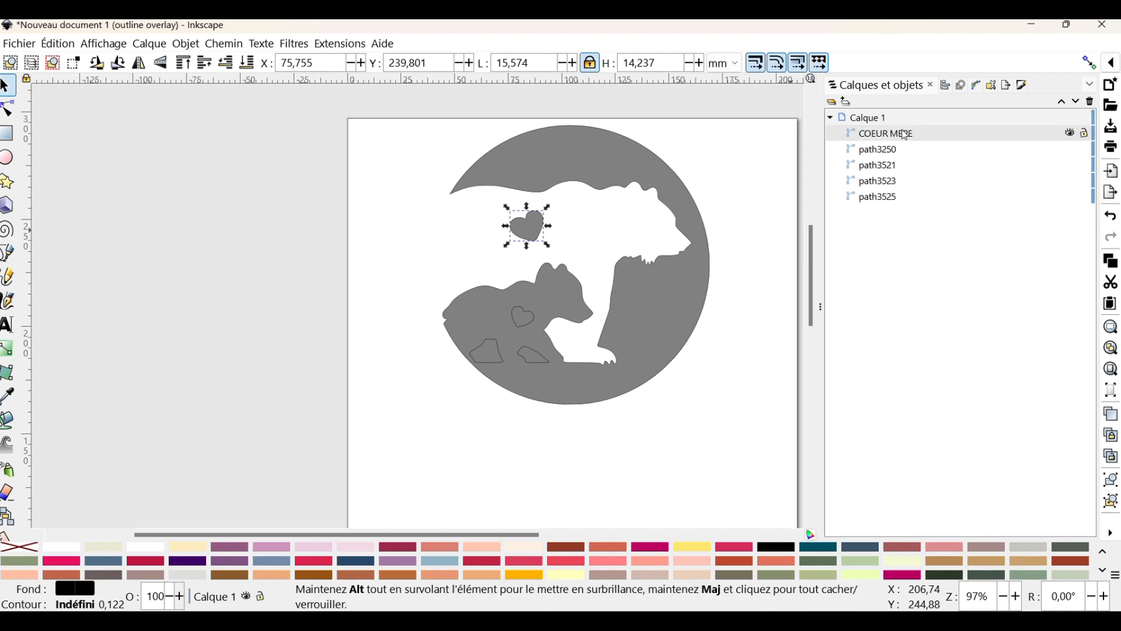
Combine the four paths other than COEUR MERE into a single path so the cub's openings are cut out again
{"action": "left_click", "coordinate": [873, 150]}
{"action": "left_click", "coordinate": [875, 198], "text": "shift"}
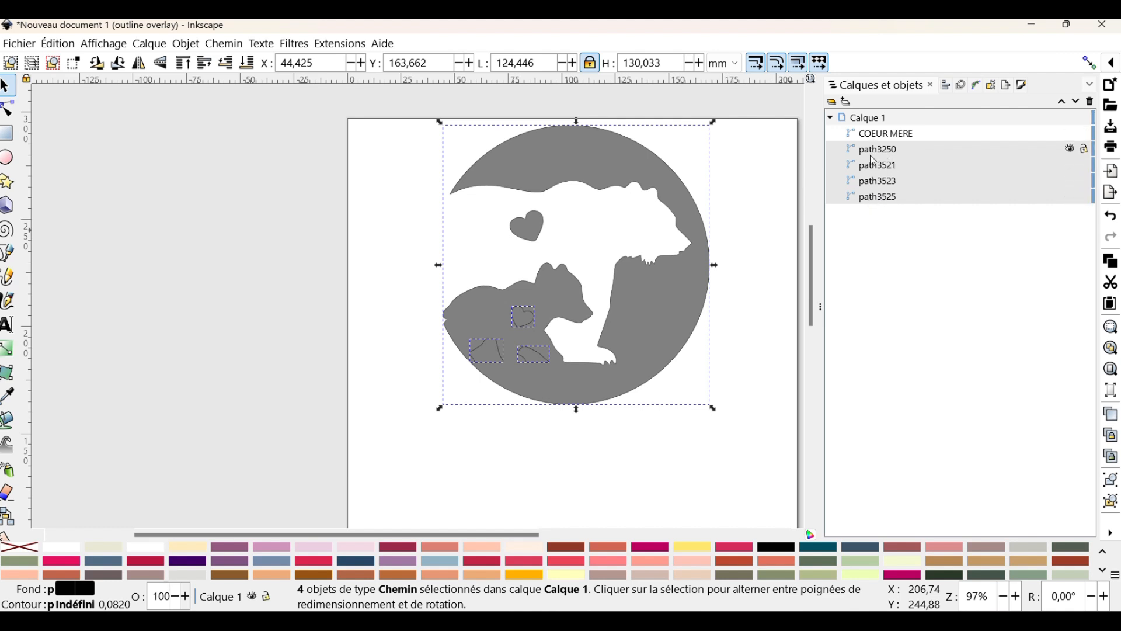
{"action": "left_click", "coordinate": [237, 46]}
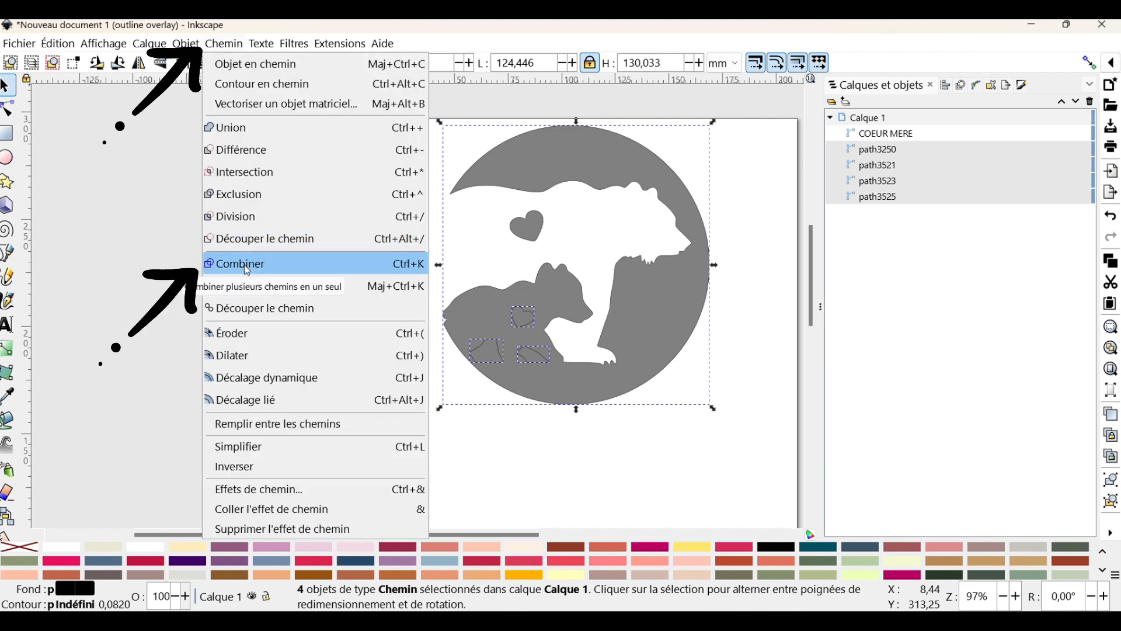
{"action": "left_click", "coordinate": [247, 269]}
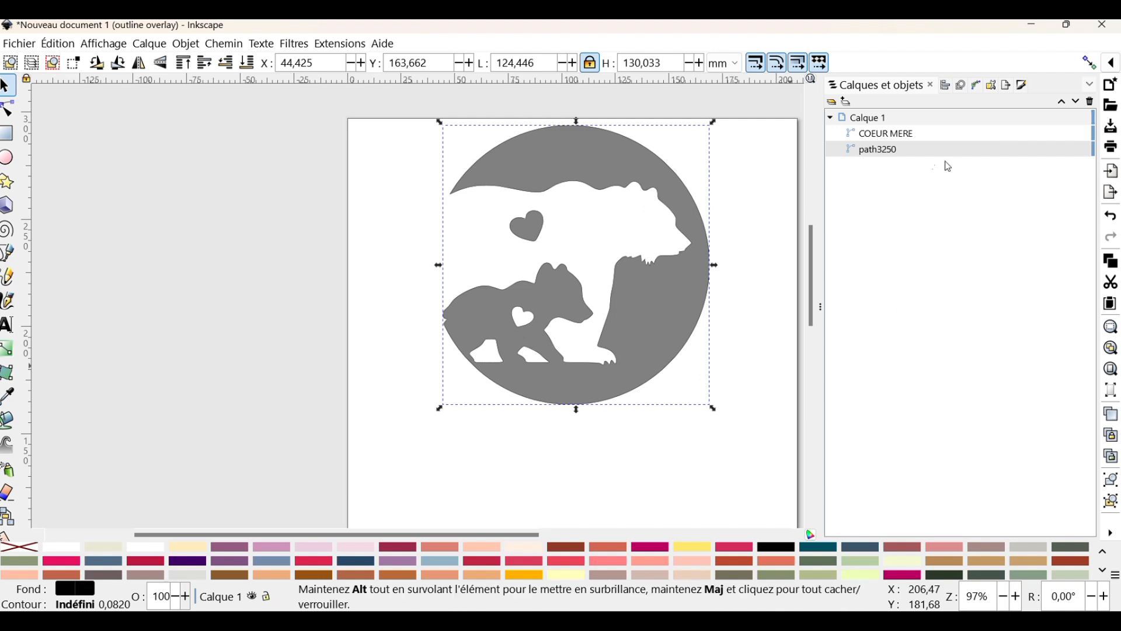
Rename the combined path as CONTOUR OURS
{"action": "double_click", "coordinate": [865, 152]}
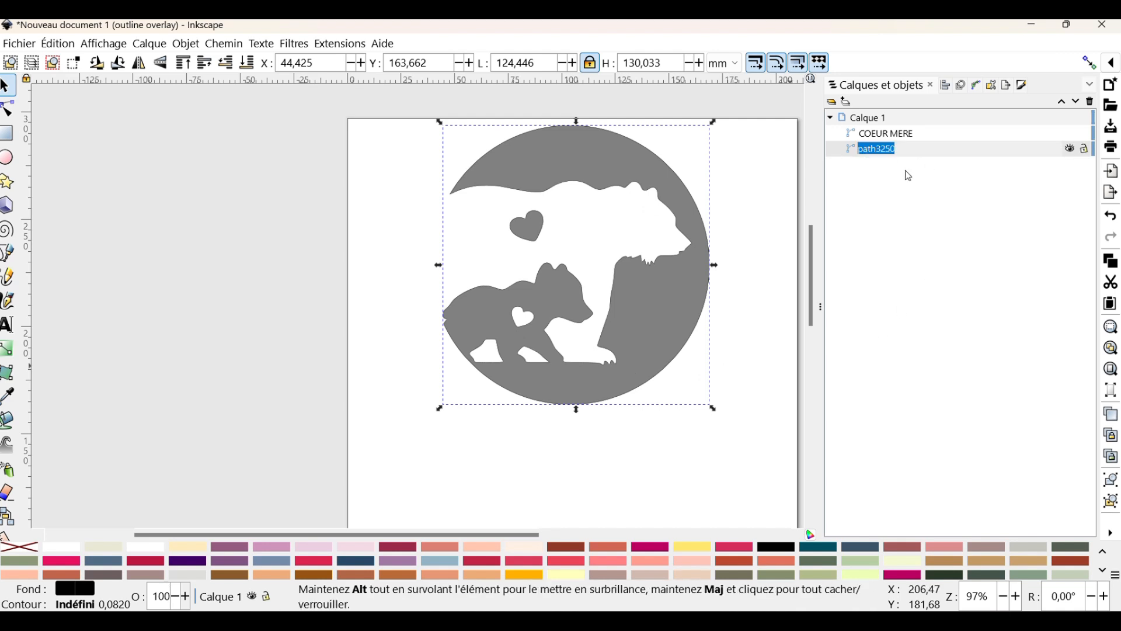
{"action": "type", "text": "CONTOUR OURS"}
{"action": "key", "text": "Return"}
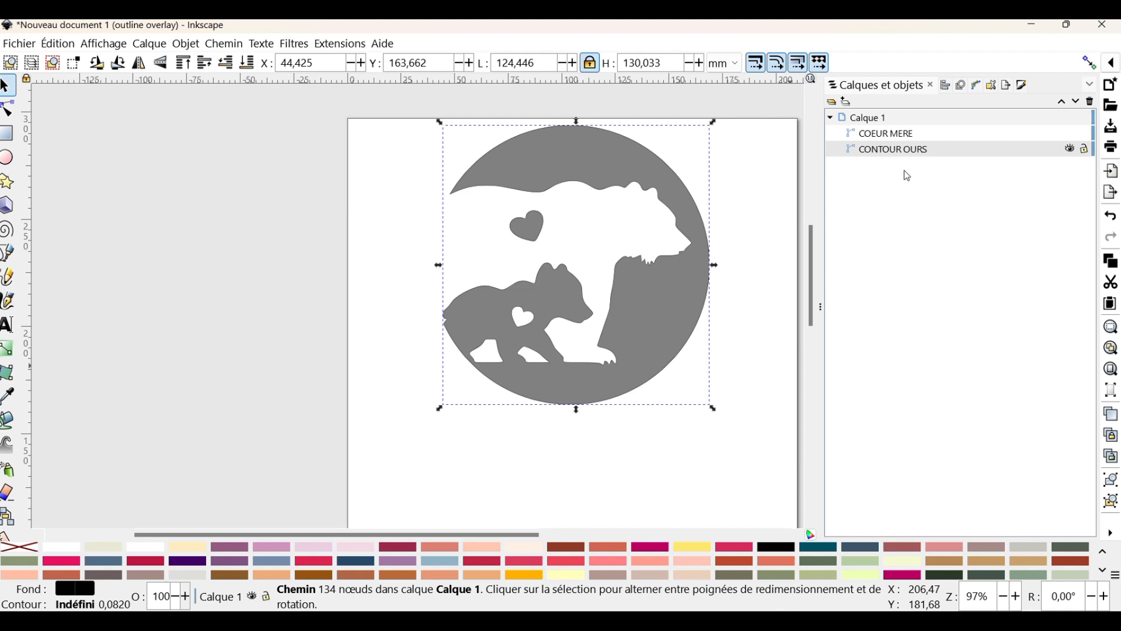
Shift the bear contour slightly to the right, to about X 46.3 mm and Y 164.2 mm, and deselect it
{"action": "scroll", "coordinate": [643, 317], "scroll_direction": "up", "scroll_amount": 1}
{"action": "scroll", "coordinate": [643, 318], "scroll_direction": "down", "scroll_amount": 1}
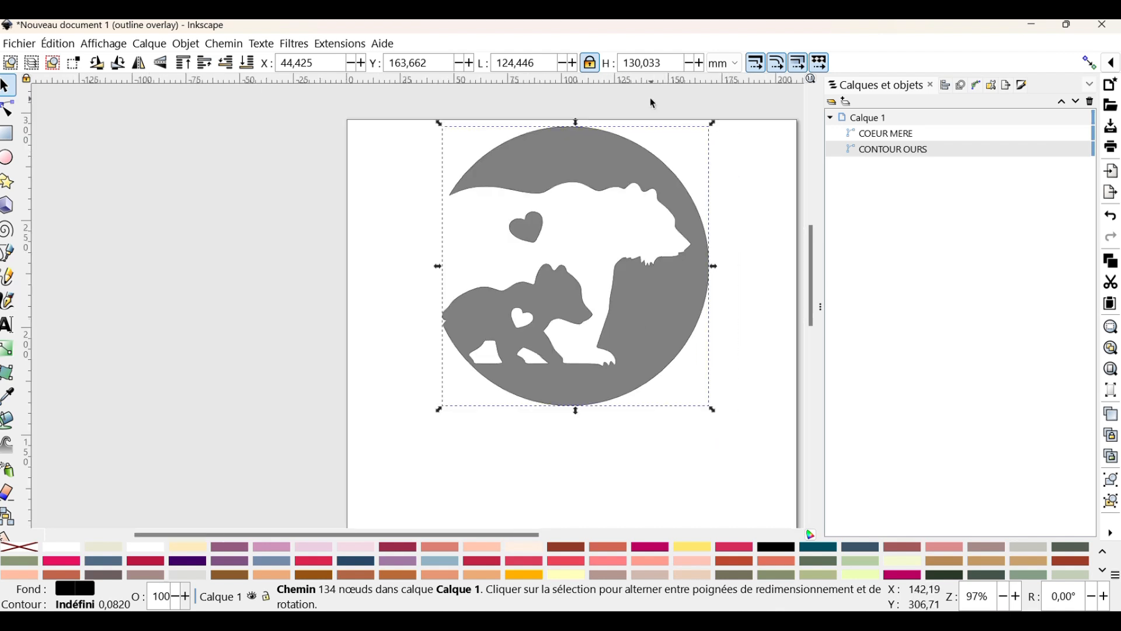
{"action": "mouse_move", "coordinate": [580, 133]}
{"action": "left_mouse_down"}
{"action": "mouse_move", "coordinate": [574, 155]}
{"action": "mouse_move", "coordinate": [583, 130]}
{"action": "left_mouse_up"}
{"action": "left_click", "coordinate": [420, 155]}
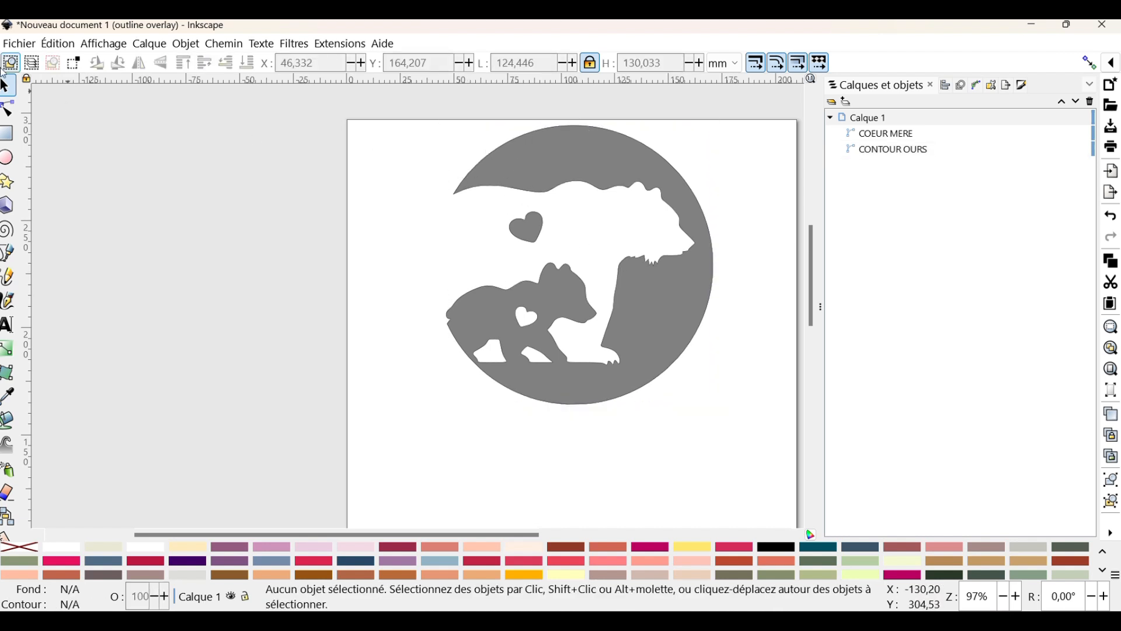
Set the page size to 140 mm wide and 140 mm high in the document properties
{"action": "left_click", "coordinate": [30, 45]}
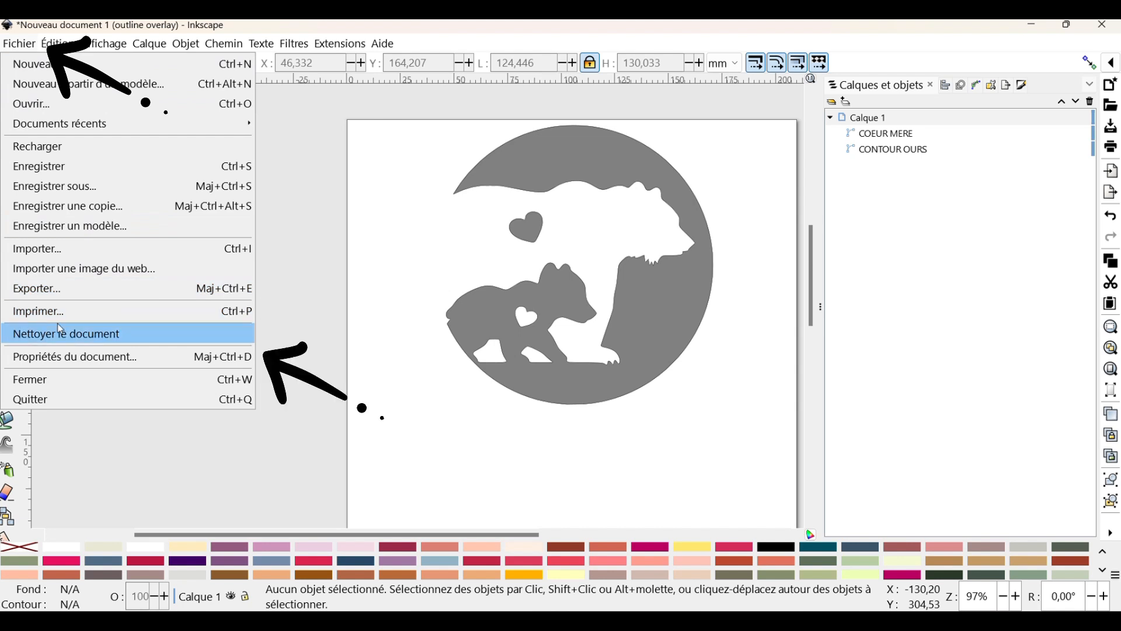
{"action": "left_click", "coordinate": [70, 360]}
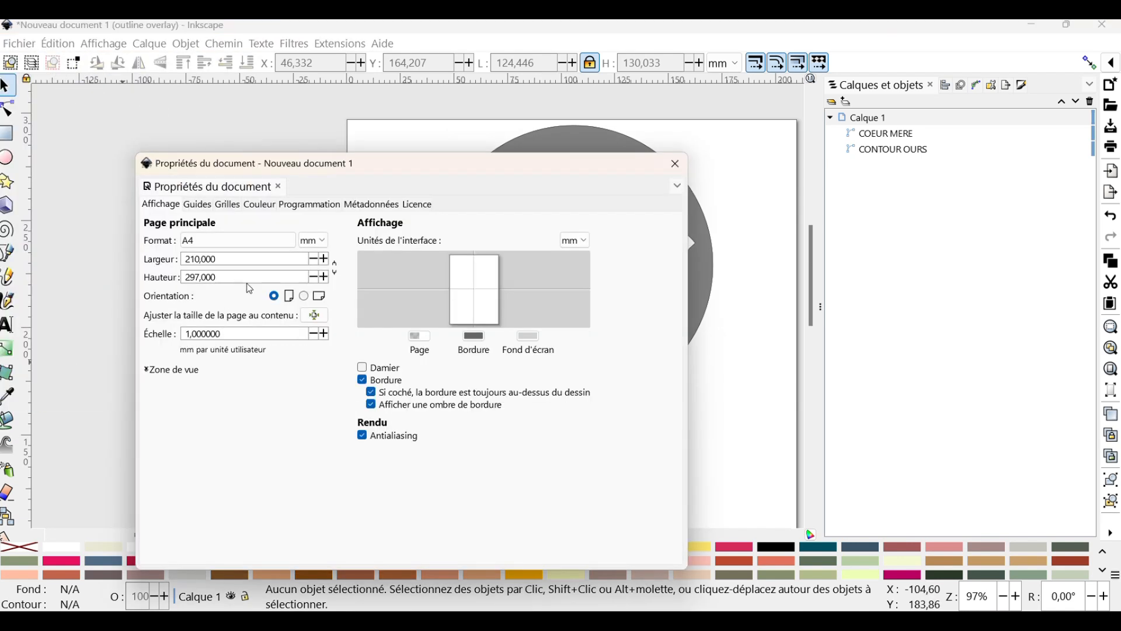
{"action": "triple_click", "coordinate": [240, 262]}
{"action": "type", "text": "1"}
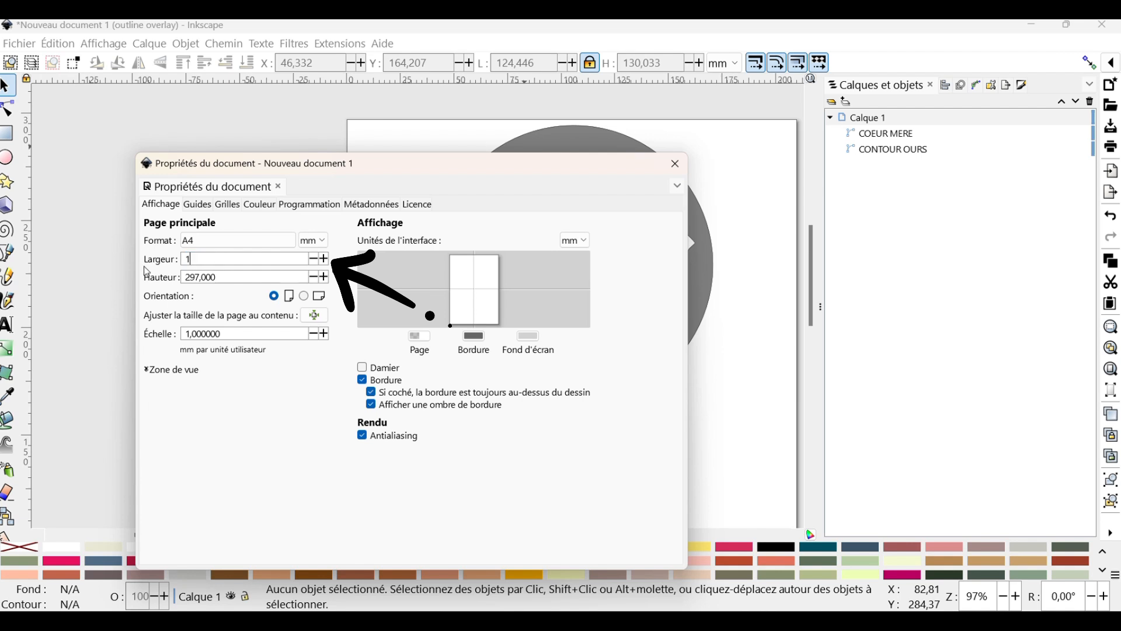
{"action": "type", "text": "40"}
{"action": "key", "text": "Tab"}
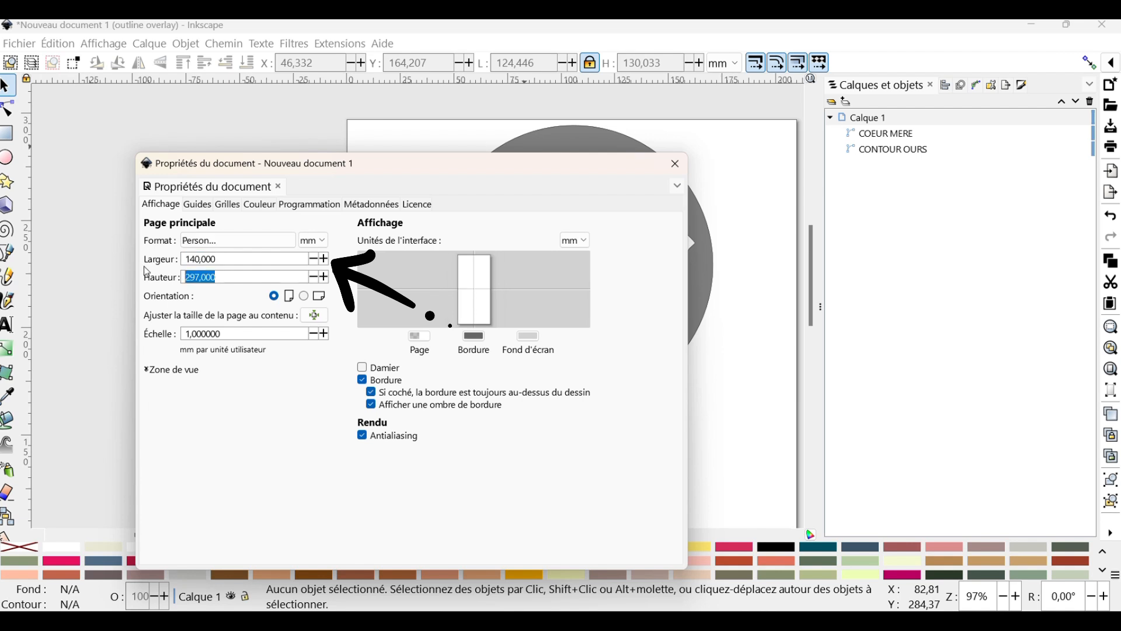
{"action": "type", "text": "1"}
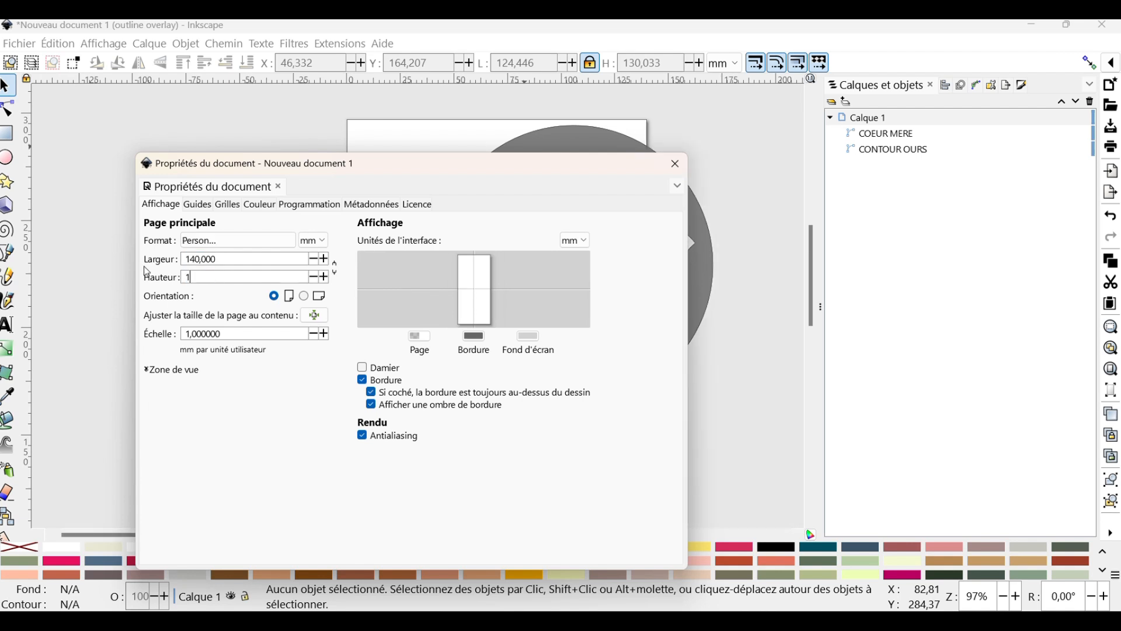
{"action": "type", "text": "40"}
{"action": "key", "text": "Tab"}
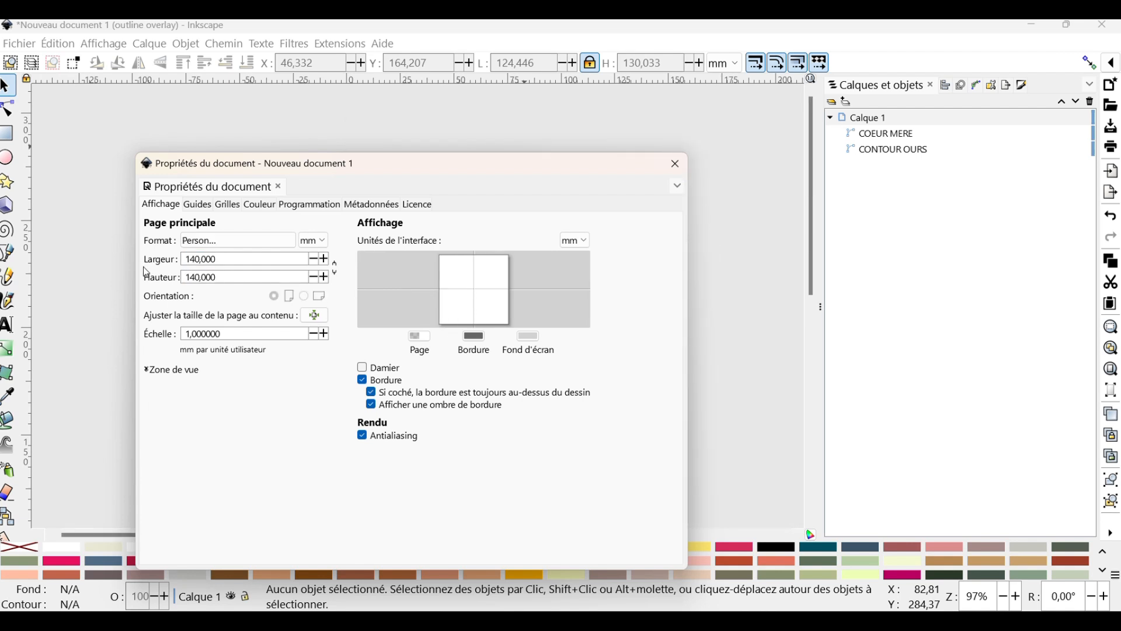
{"action": "left_click", "coordinate": [677, 163]}
Move the bear contour and the mother's heart together onto the page, to about X 9.3 mm and Y 5.2 mm
{"action": "scroll", "coordinate": [622, 309], "scroll_direction": "down", "scroll_amount": 1}
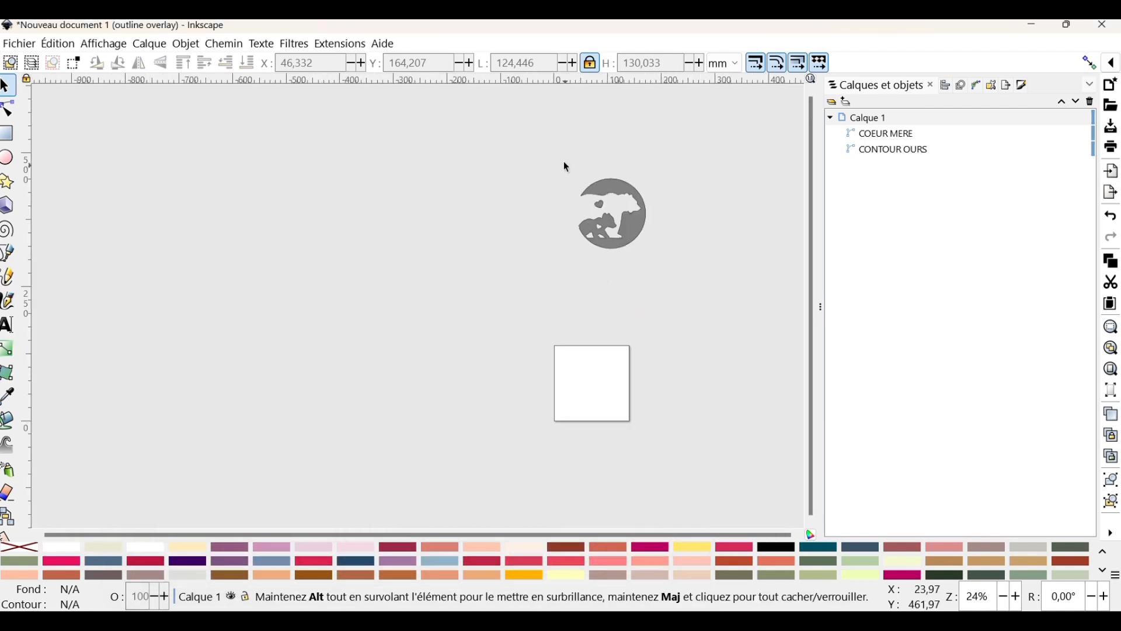
{"action": "left_click_drag", "start_coordinate": [561, 159], "coordinate": [638, 264]}
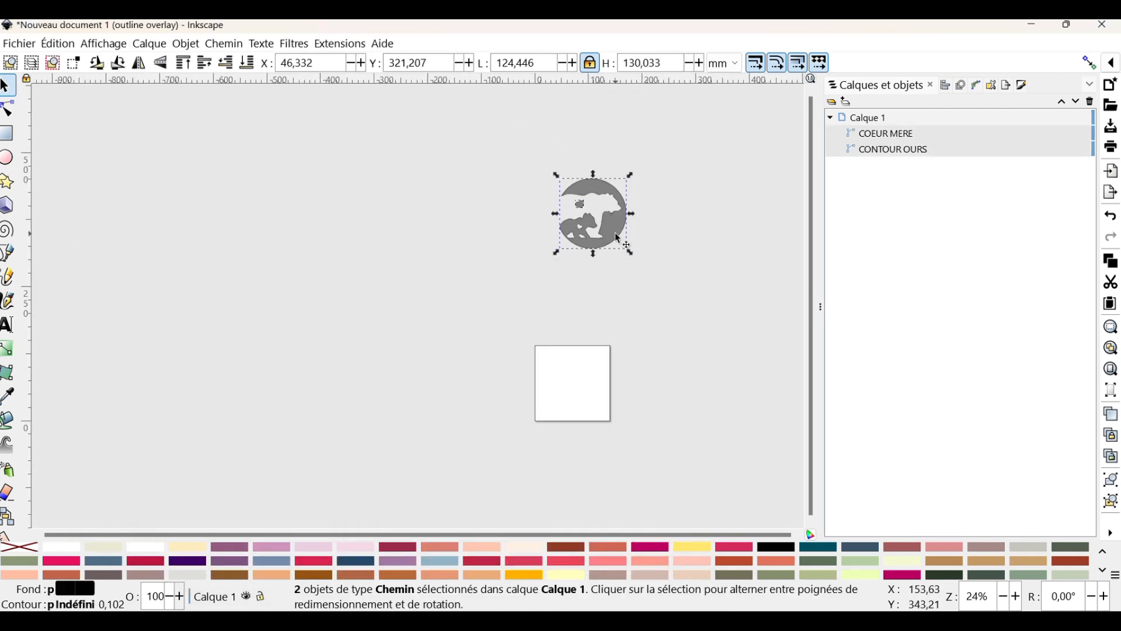
{"action": "left_click_drag", "start_coordinate": [607, 224], "coordinate": [582, 384]}
{"action": "key", "text": "3"}
{"action": "left_click_drag", "start_coordinate": [429, 539], "coordinate": [482, 538]}
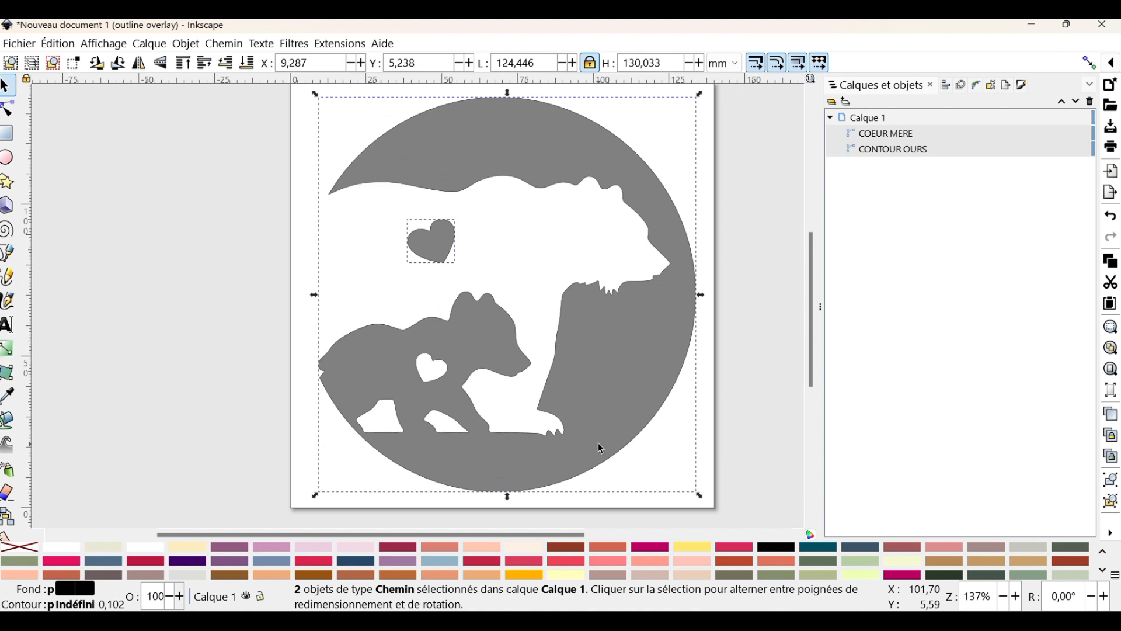
Centre the bear contour and the heart vertically and horizontally relative to the page, and deselect them
{"action": "left_click", "coordinate": [1112, 533]}
{"action": "left_click", "coordinate": [1000, 552]}
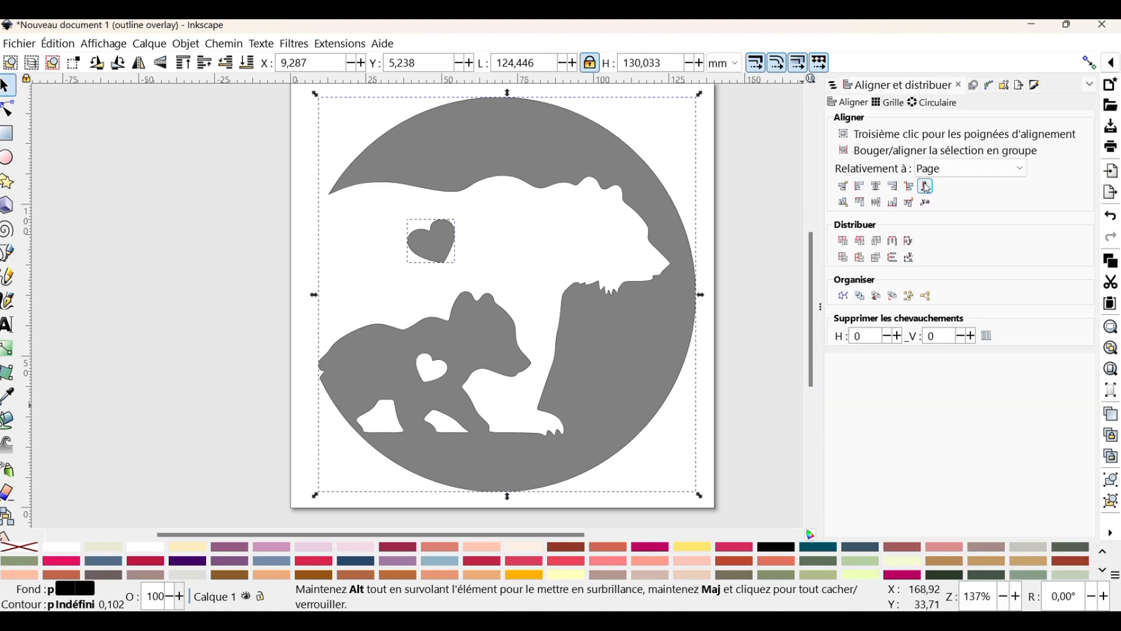
{"action": "left_click", "coordinate": [877, 203]}
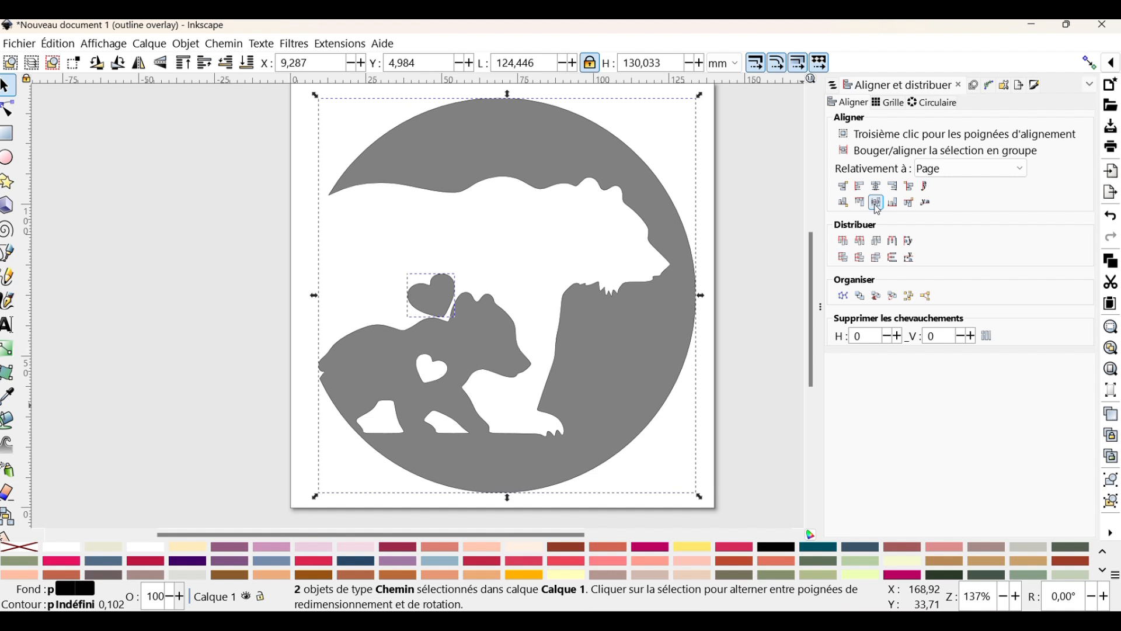
{"action": "left_click", "coordinate": [877, 185]}
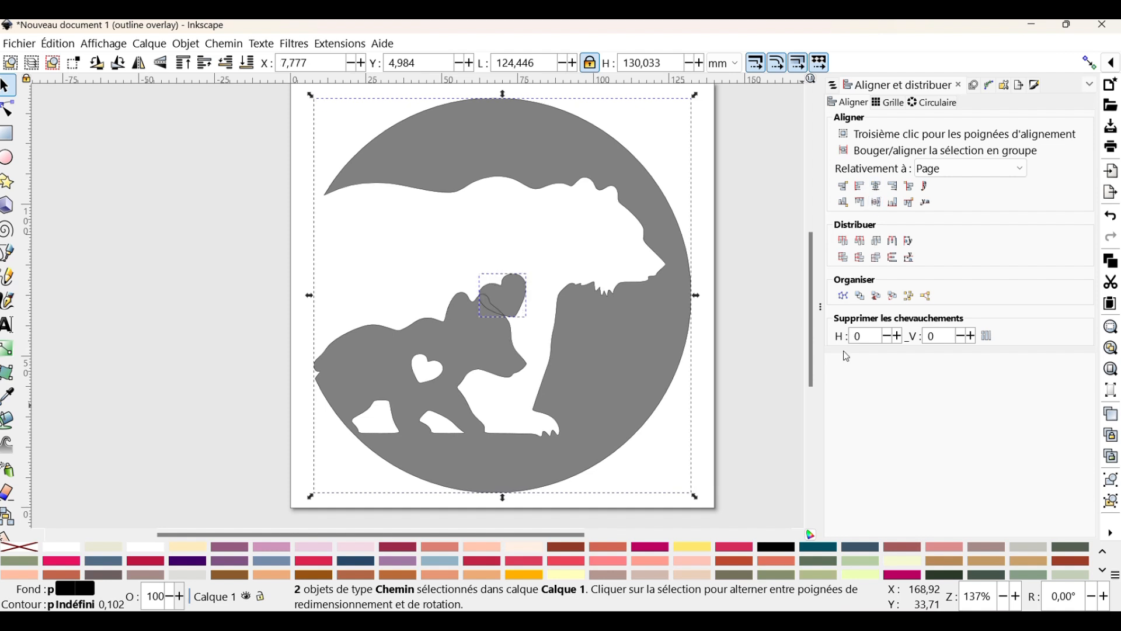
{"action": "key", "text": "Escape"}
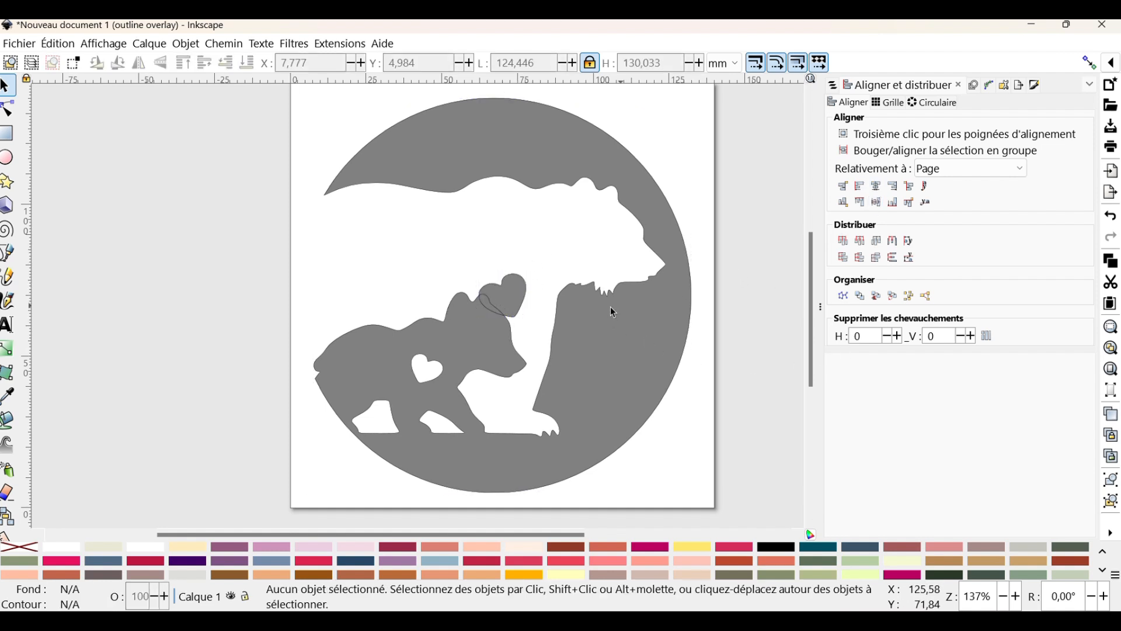
Move the heart back onto the mother bear's body, to about X 41.2 mm and Y 82.9 mm, and deselect it
{"action": "left_click", "coordinate": [525, 298]}
{"action": "left_click_drag", "start_coordinate": [525, 298], "coordinate": [460, 240]}
{"action": "scroll", "coordinate": [687, 273], "scroll_direction": "down", "scroll_amount": 1, "text": "ctrl"}
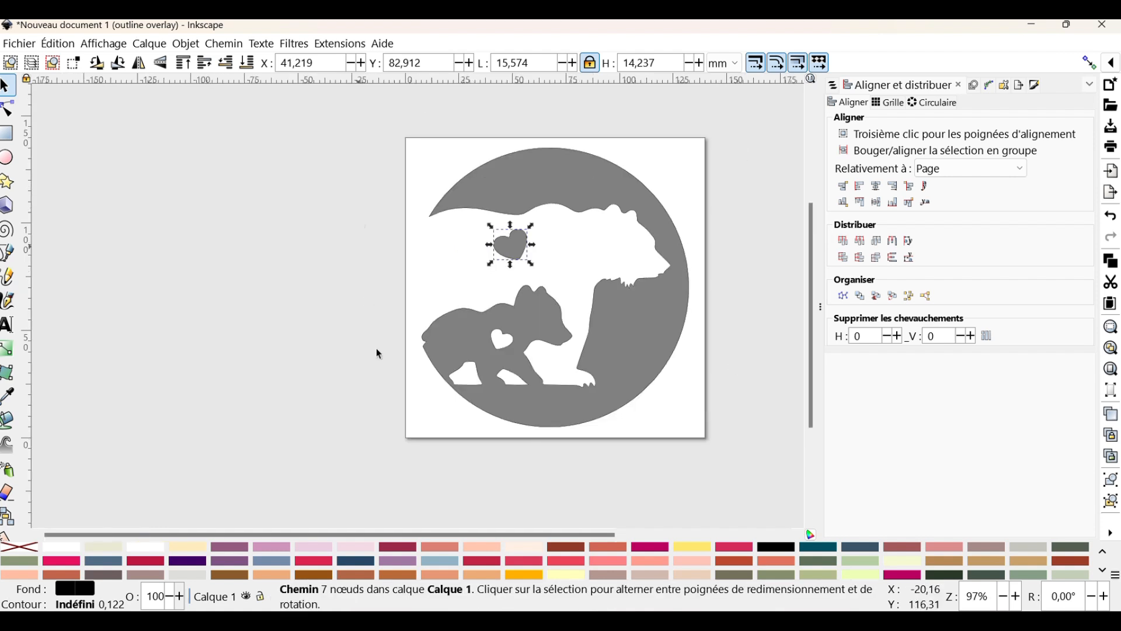
{"action": "left_click", "coordinate": [709, 490]}
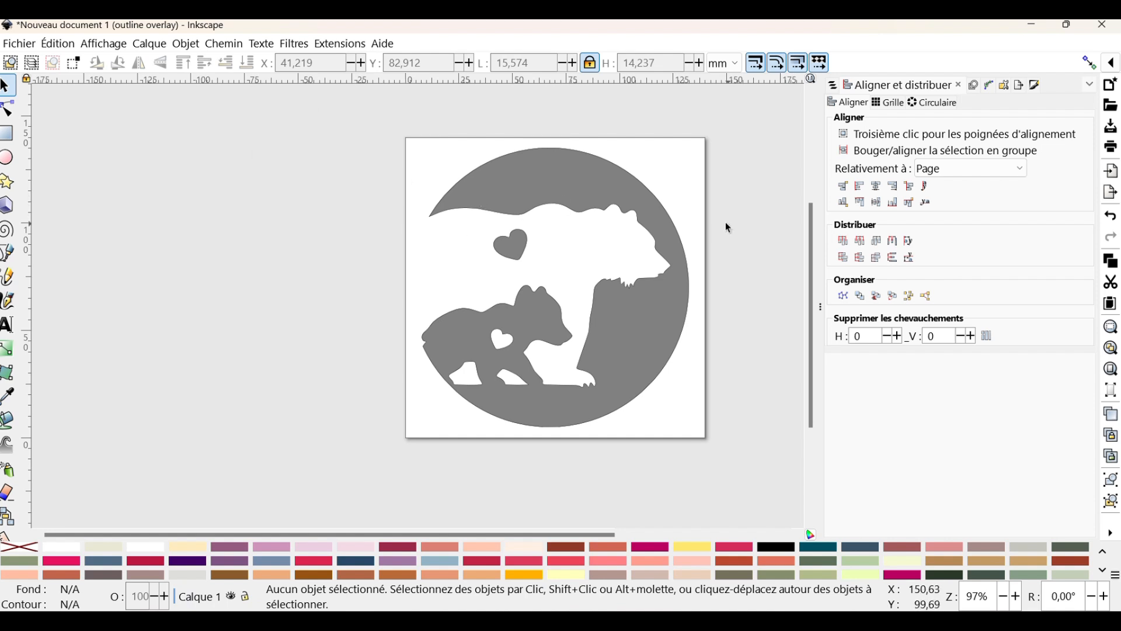
Colour the mother bear's heart with Rose Very Dark for both stroke and fill
{"action": "left_click", "coordinate": [524, 245]}
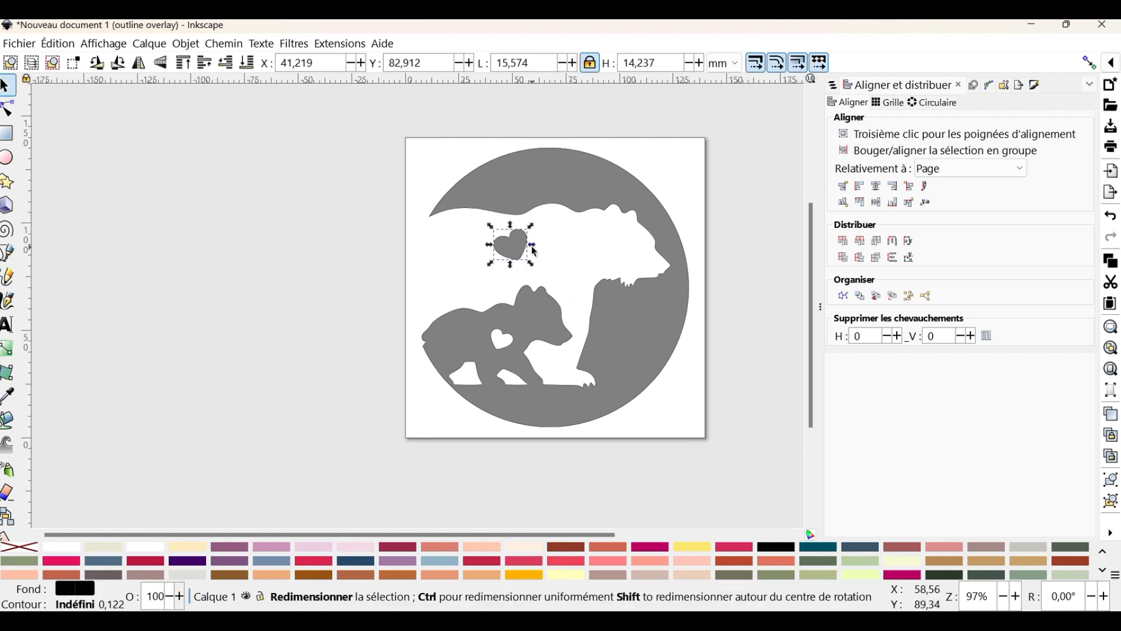
{"action": "right_click", "coordinate": [159, 564]}
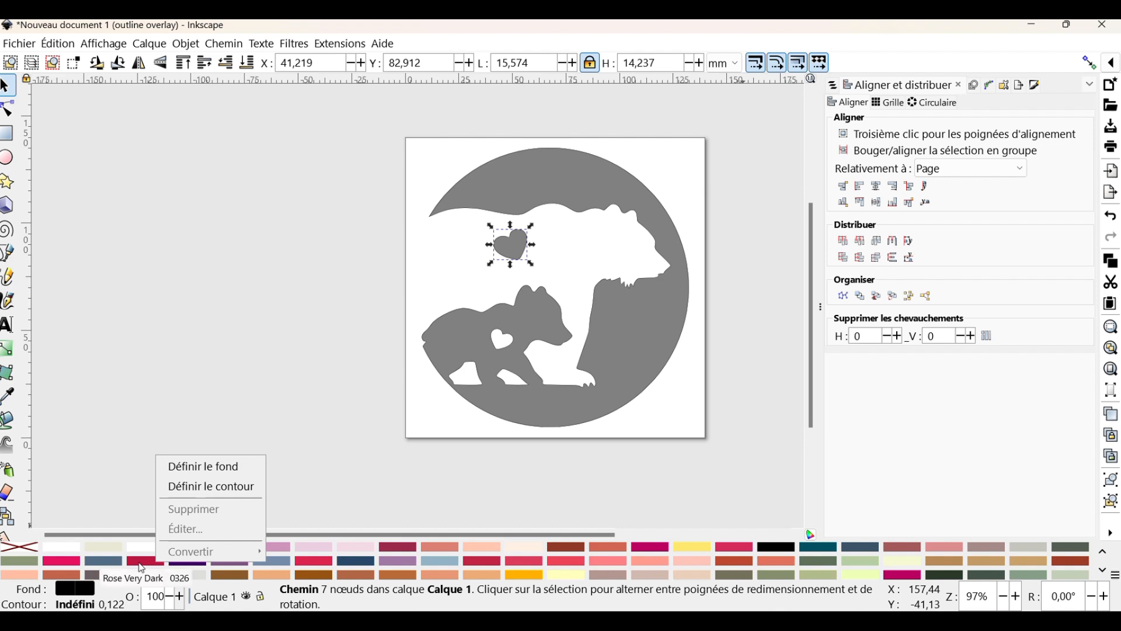
{"action": "left_click", "coordinate": [196, 487]}
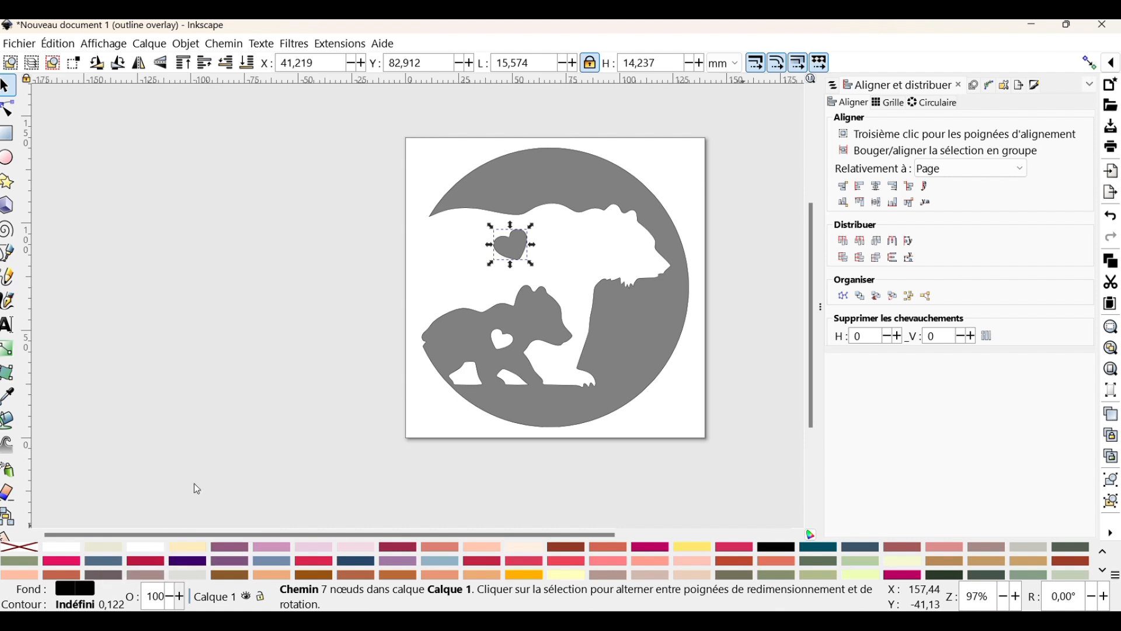
{"action": "right_click", "coordinate": [146, 561]}
{"action": "left_click", "coordinate": [171, 461]}
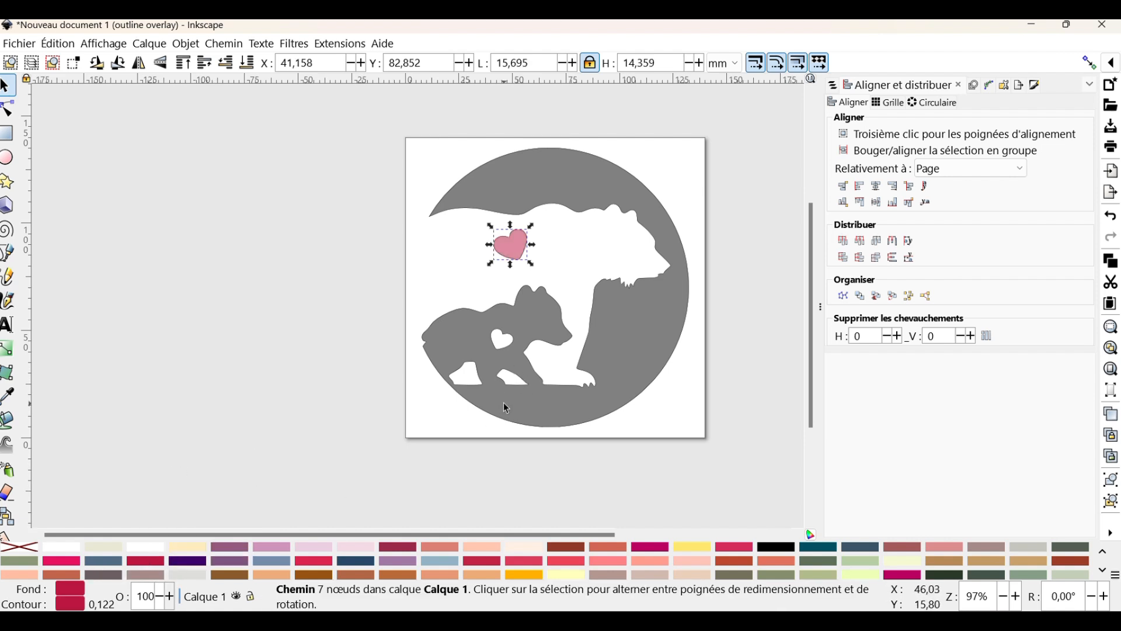
{"action": "key", "text": "Escape"}
Colour the bear contour brown for both stroke and fill, and deselect it
{"action": "left_click", "coordinate": [506, 398]}
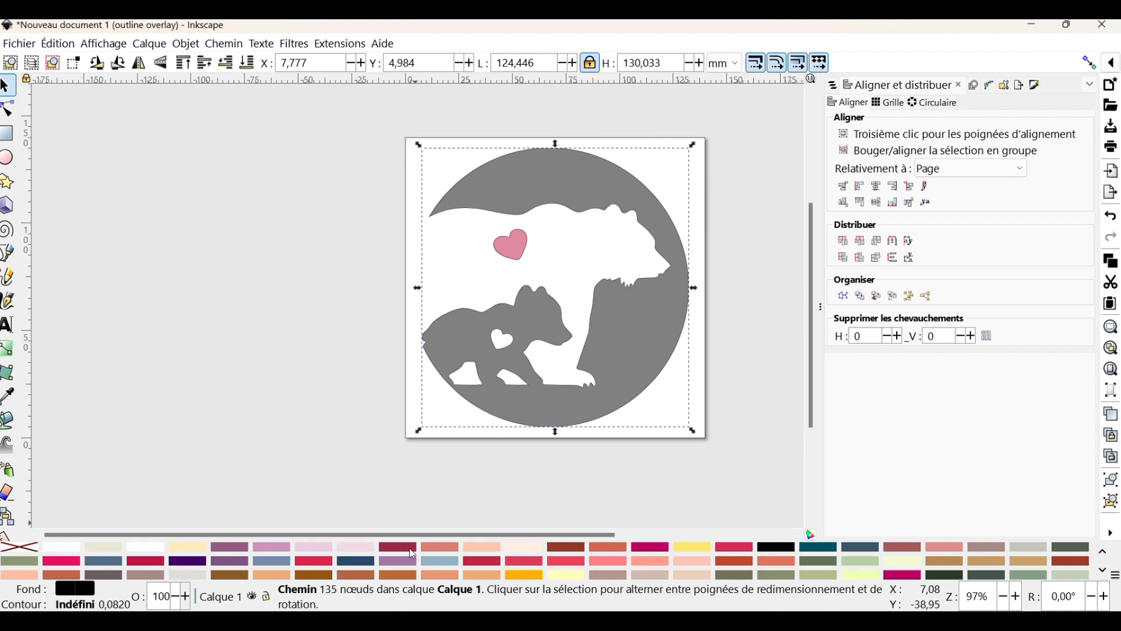
{"action": "right_click", "coordinate": [326, 578]}
{"action": "left_click", "coordinate": [373, 503]}
{"action": "right_click", "coordinate": [315, 578]}
{"action": "left_click", "coordinate": [364, 481]}
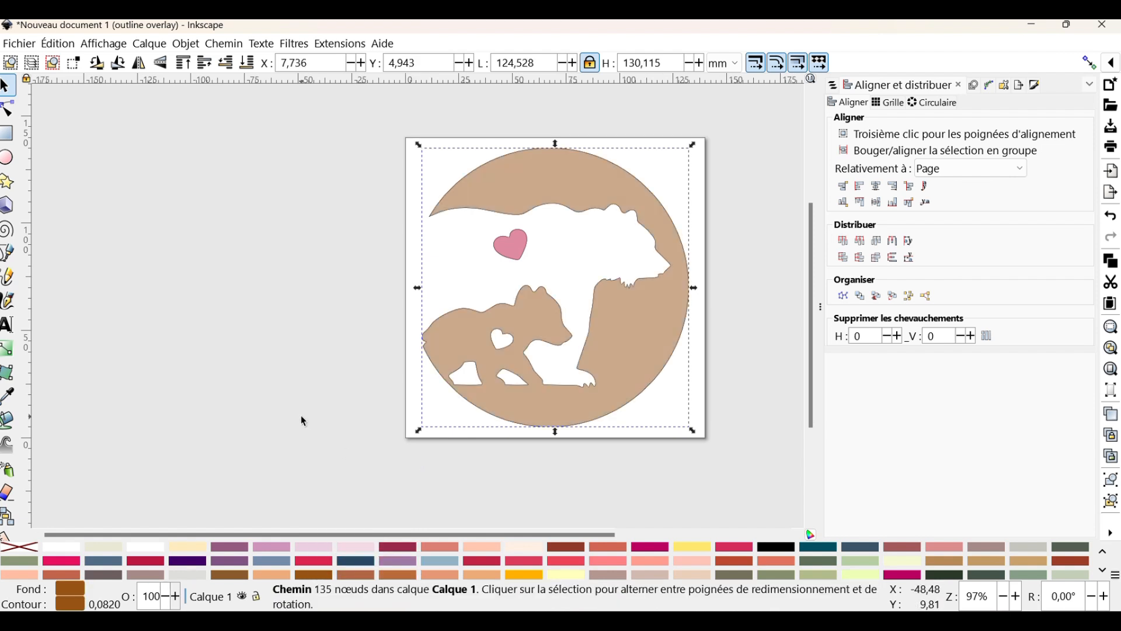
{"action": "left_click", "coordinate": [300, 415]}
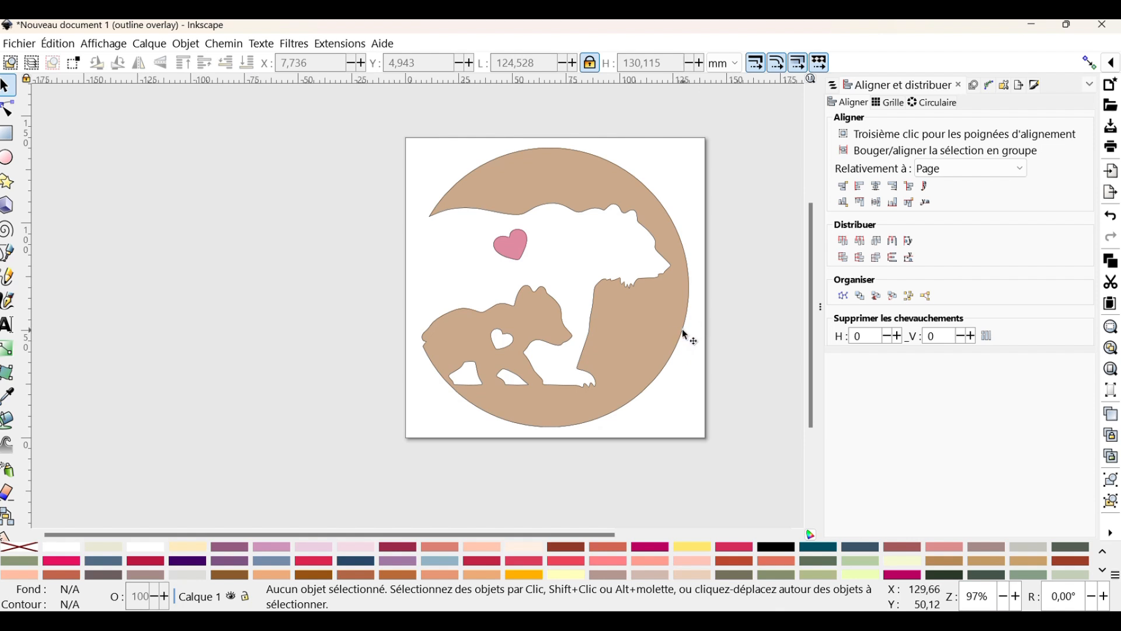
{"action": "left_click", "coordinate": [661, 204]}
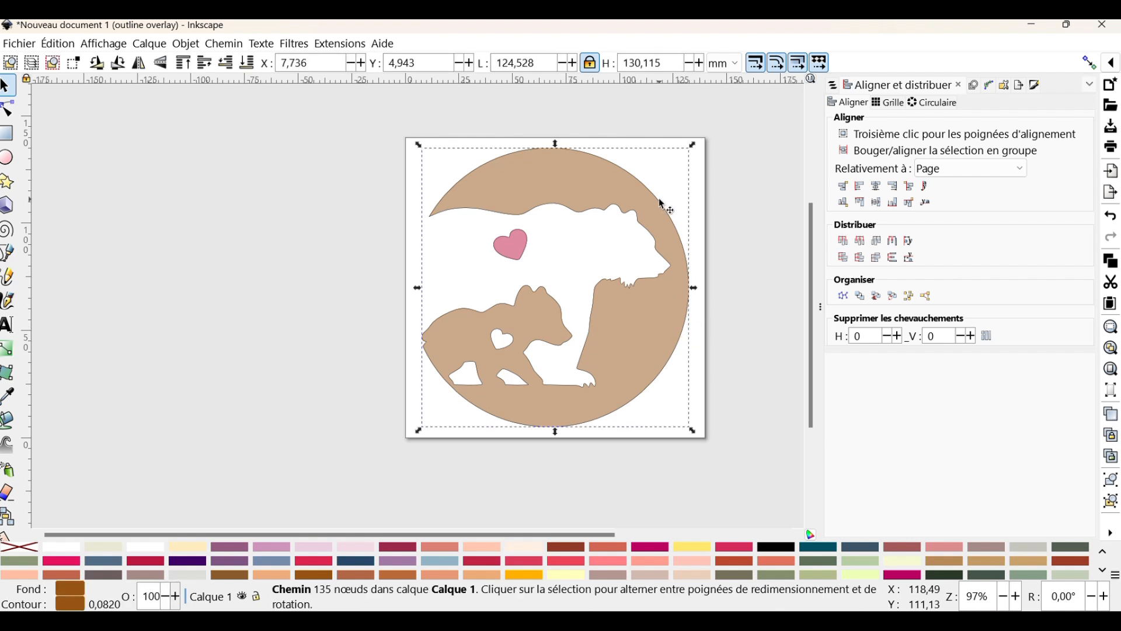
{"action": "key", "text": "Escape"}
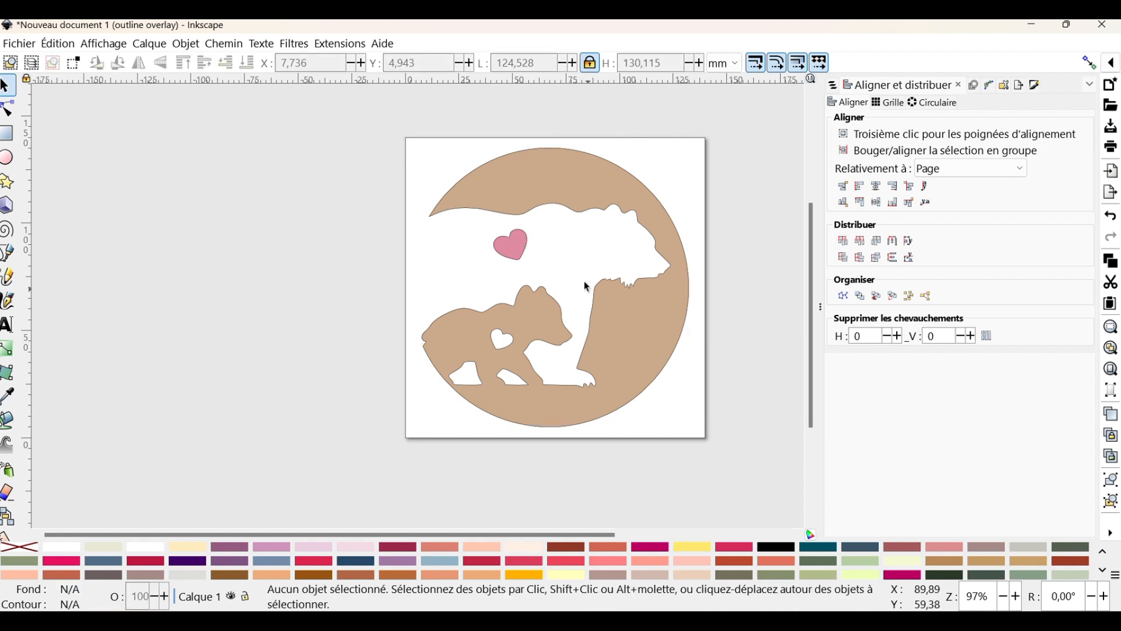
{"action": "left_click", "coordinate": [521, 238]}
{"action": "left_click", "coordinate": [676, 231]}
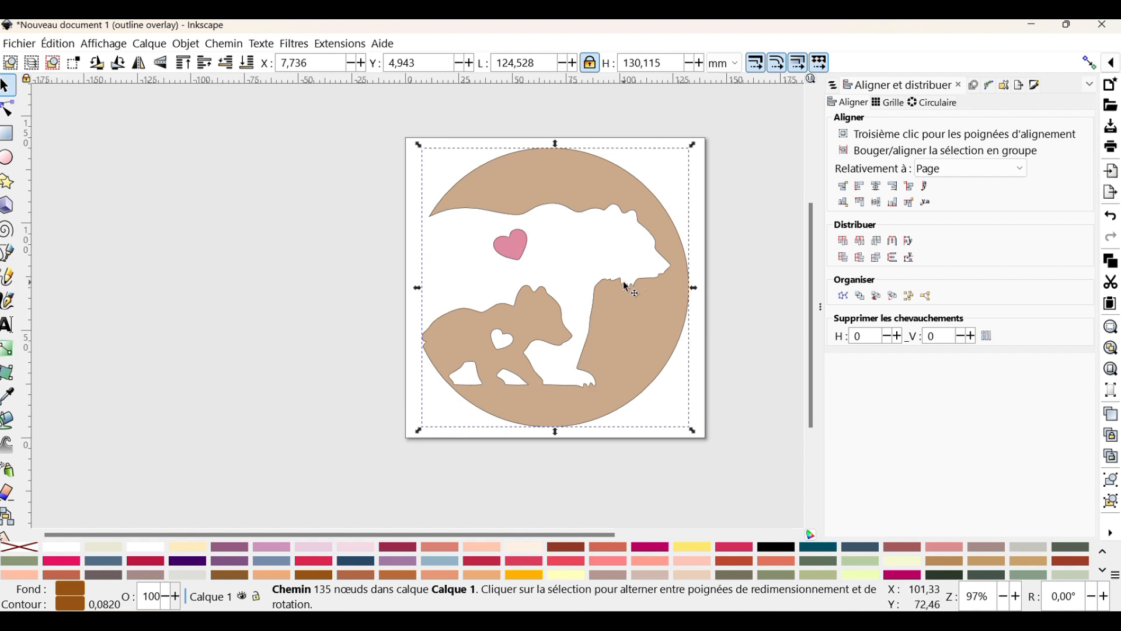
{"action": "left_click", "coordinate": [723, 162]}
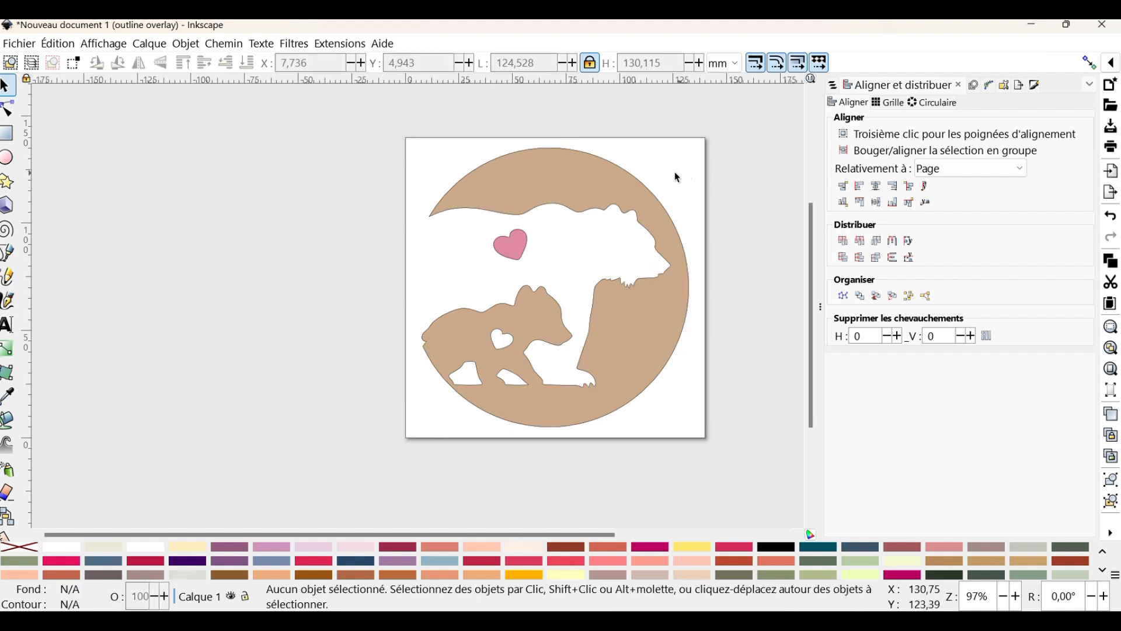
Rename the bear contour object as CONTOUR OURS 1ER CALCQUES
{"action": "left_click", "coordinate": [628, 186]}
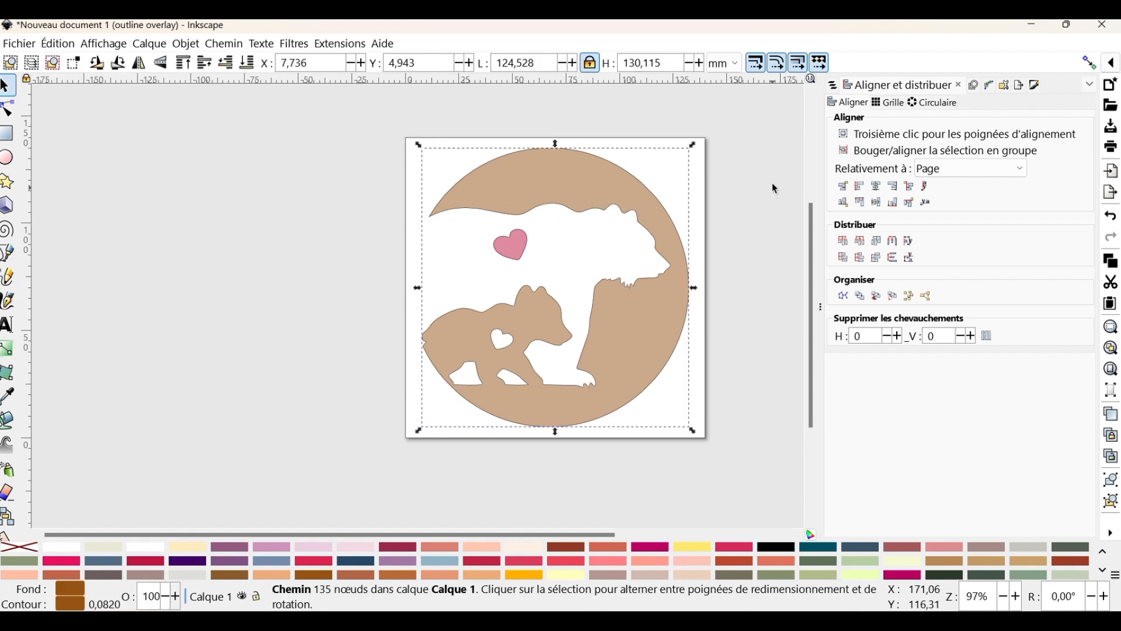
{"action": "key", "text": "ctrl+shift+l"}
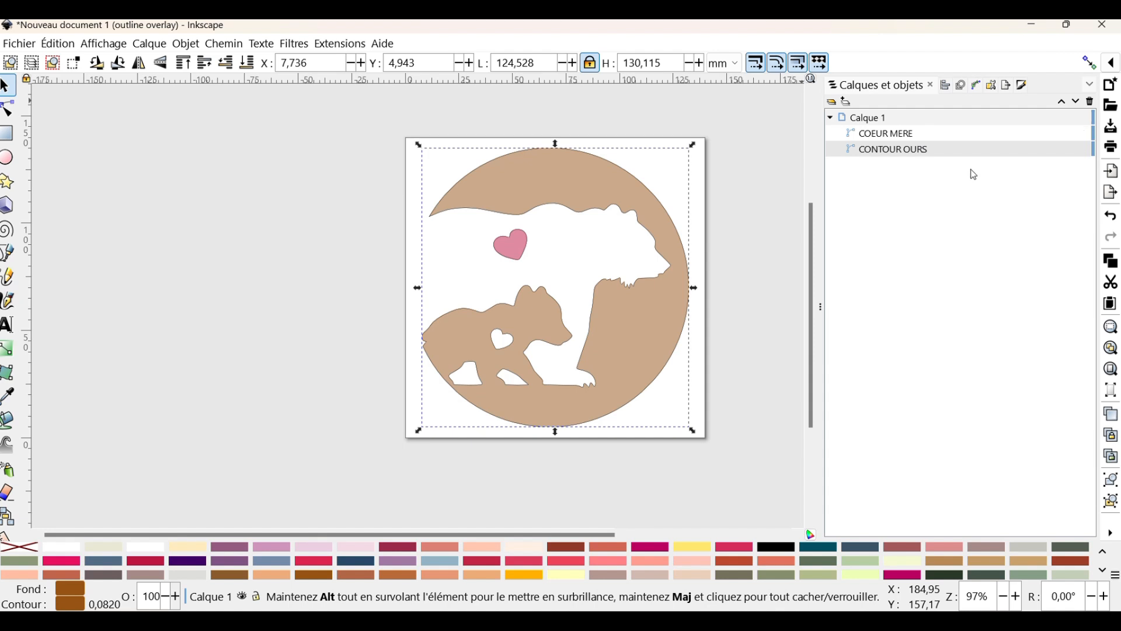
{"action": "left_click", "coordinate": [915, 155]}
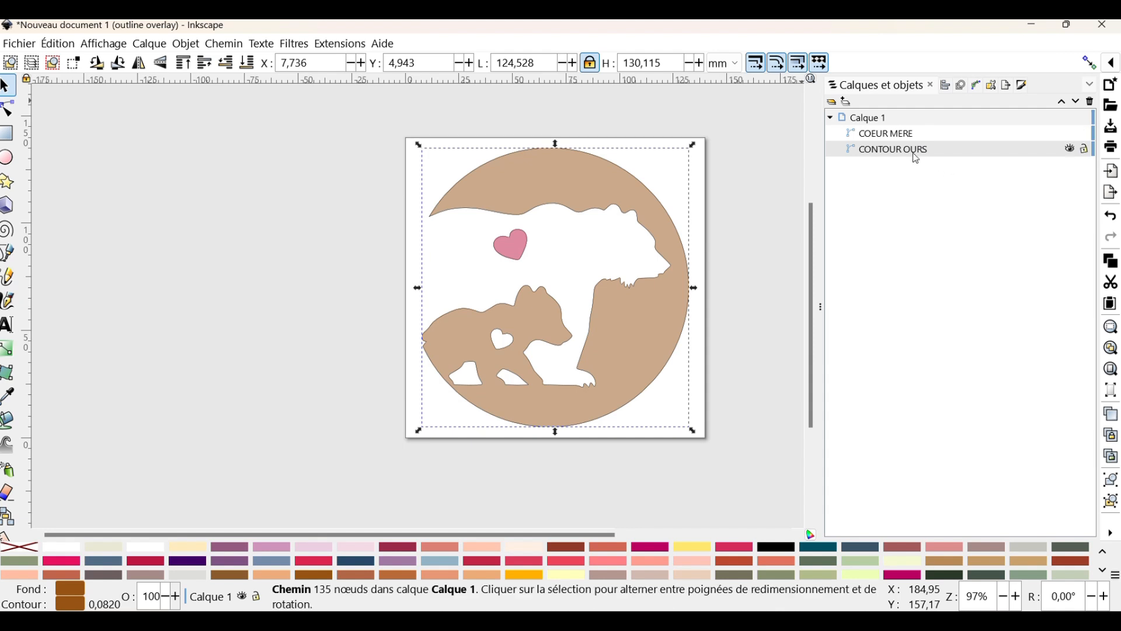
{"action": "double_click", "coordinate": [917, 154]}
{"action": "left_click", "coordinate": [926, 153]}
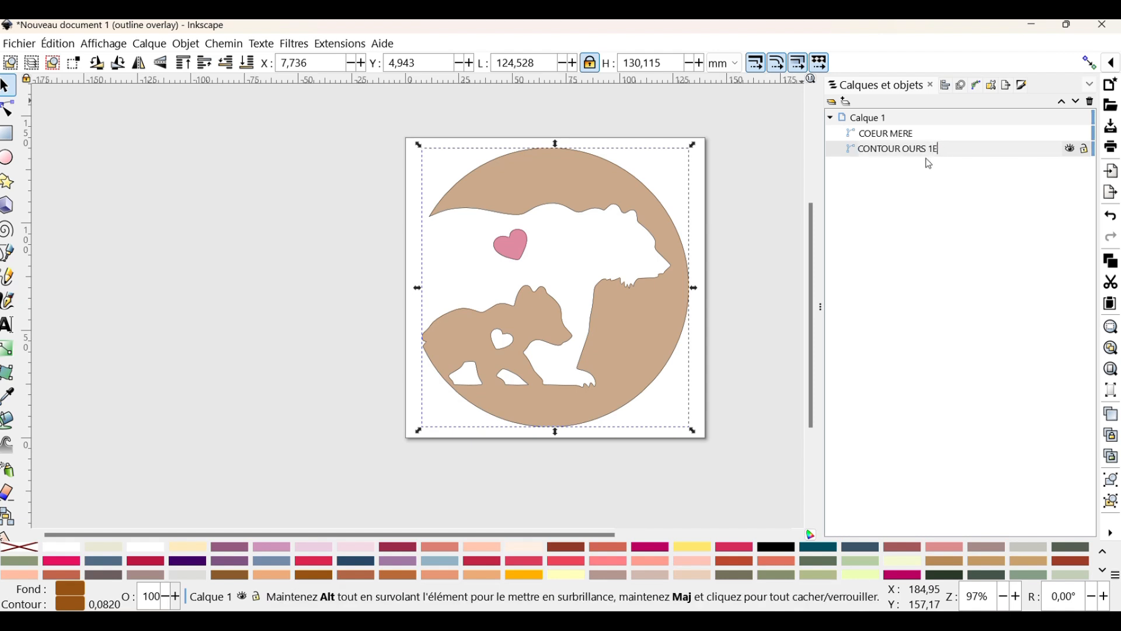
{"action": "type", "text": "1ER CALC"}
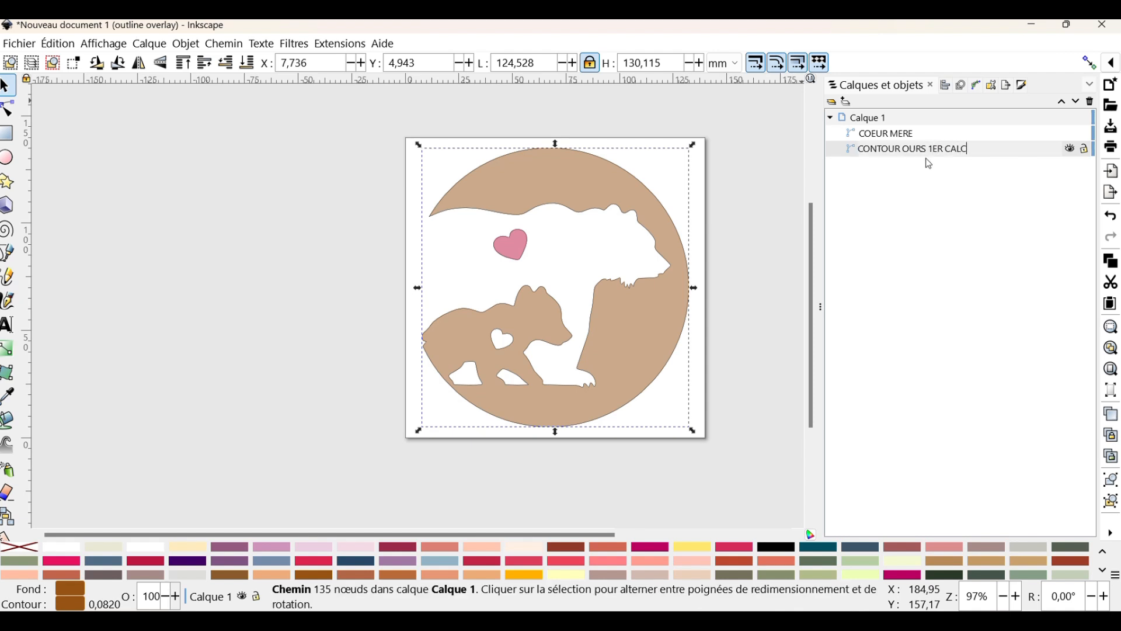
{"action": "type", "text": "QUESµ"}
{"action": "key", "text": "BackSpace"}
{"action": "key", "text": "Return"}
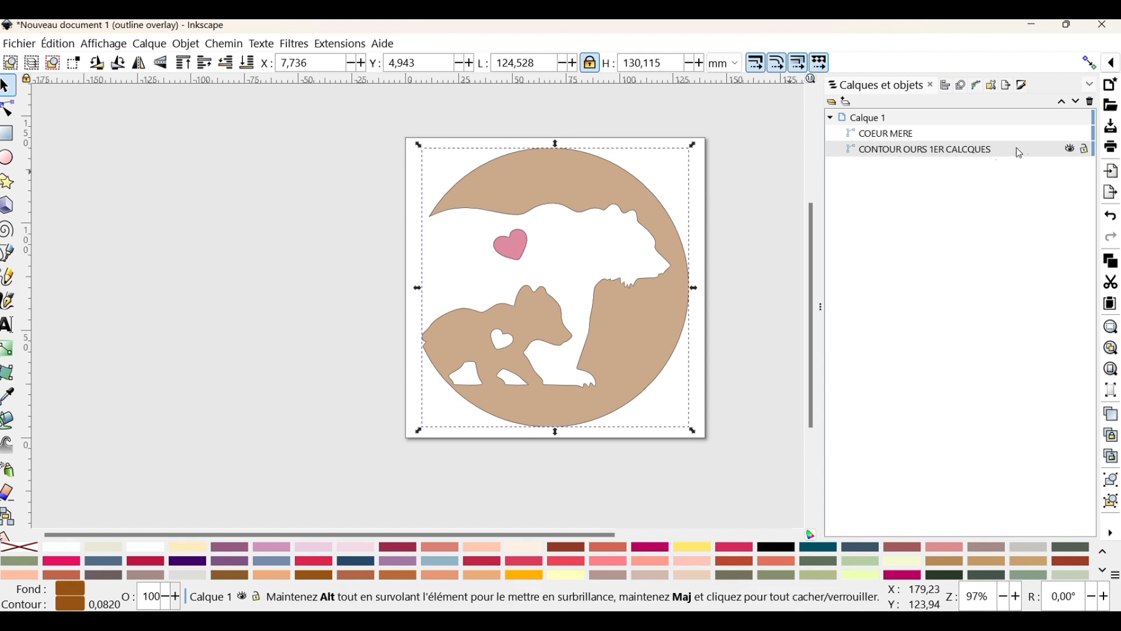
Open the Ink/Stitch embroidery parameters for the bear contour and set its stroke's running stitch length to 1 mm
{"action": "left_click", "coordinate": [350, 45]}
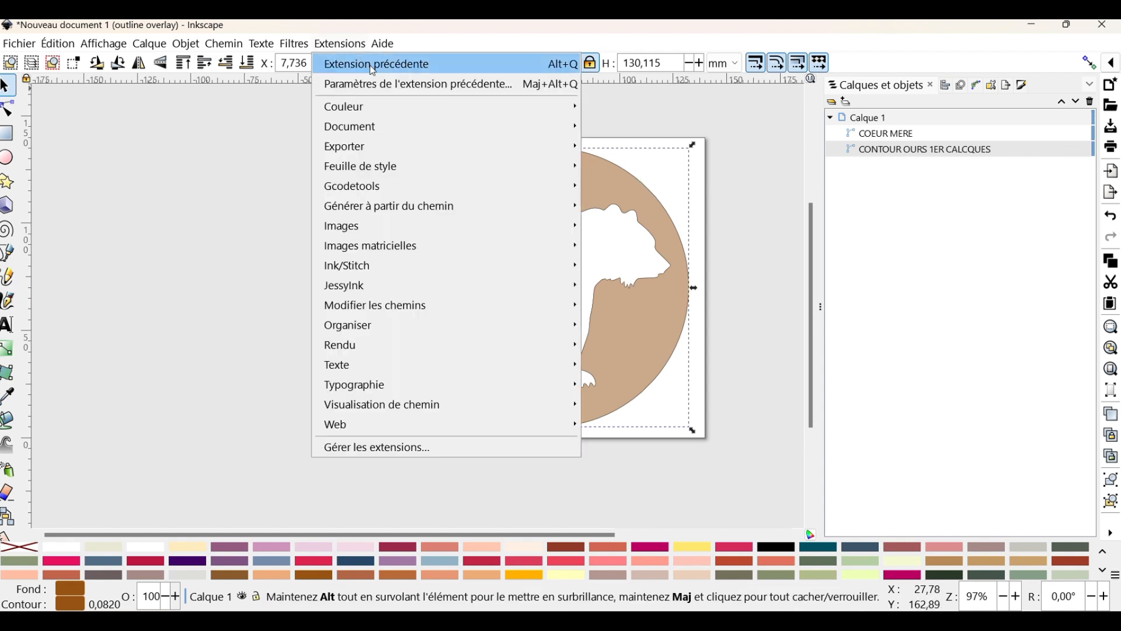
{"action": "mouse_move", "coordinate": [380, 266]}
{"action": "left_click", "coordinate": [615, 488]}
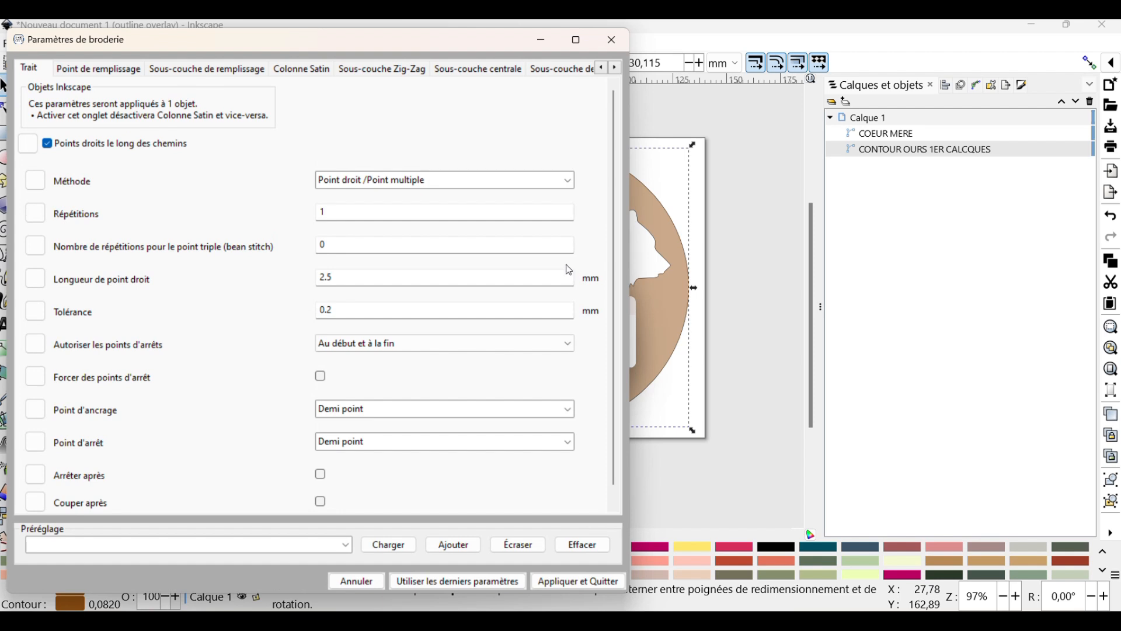
{"action": "left_click_drag", "start_coordinate": [357, 275], "coordinate": [274, 263]}
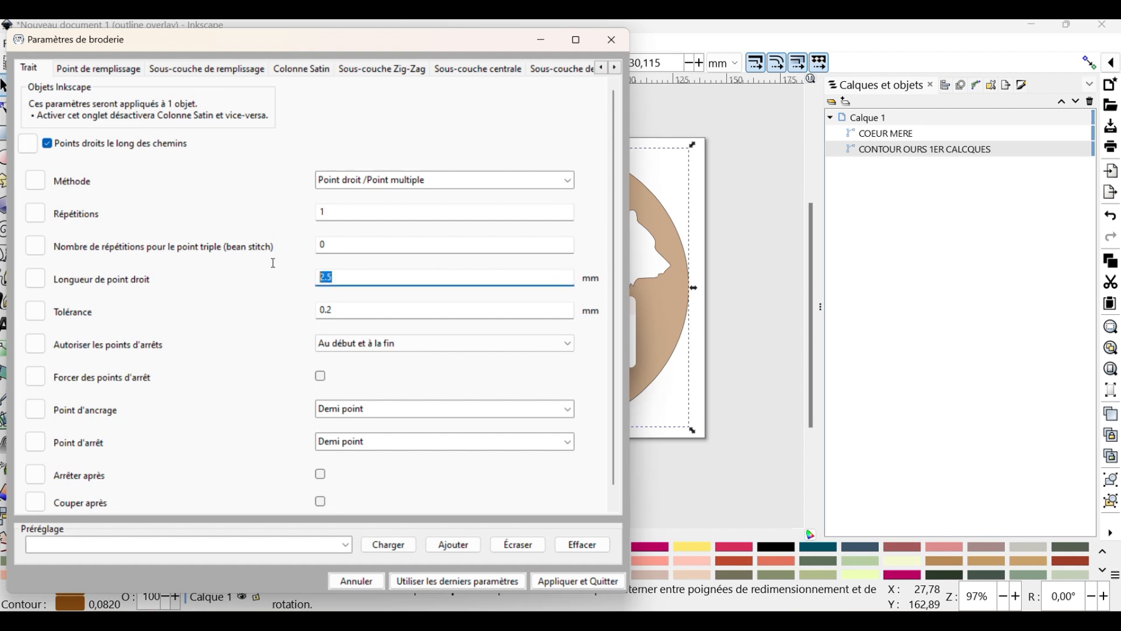
{"action": "type", "text": "1"}
For the contour's stroke, set the allowed lock stitches to Aucun, enable trimming after, and set the repeats to 2
{"action": "left_click", "coordinate": [354, 347]}
{"action": "left_click", "coordinate": [350, 392]}
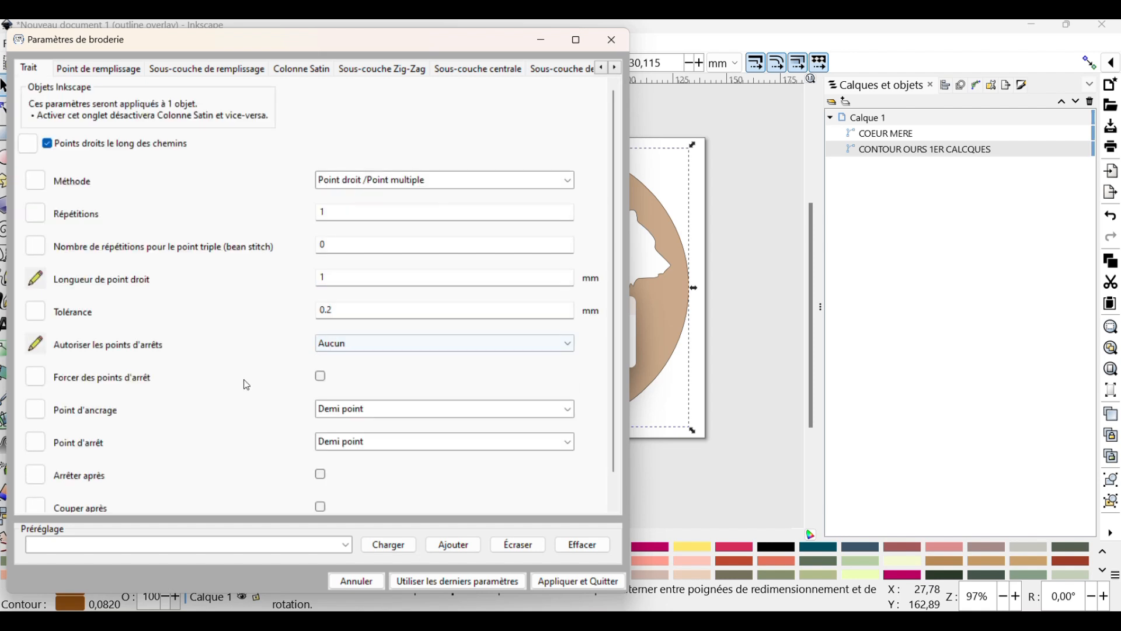
{"action": "left_click", "coordinate": [322, 507]}
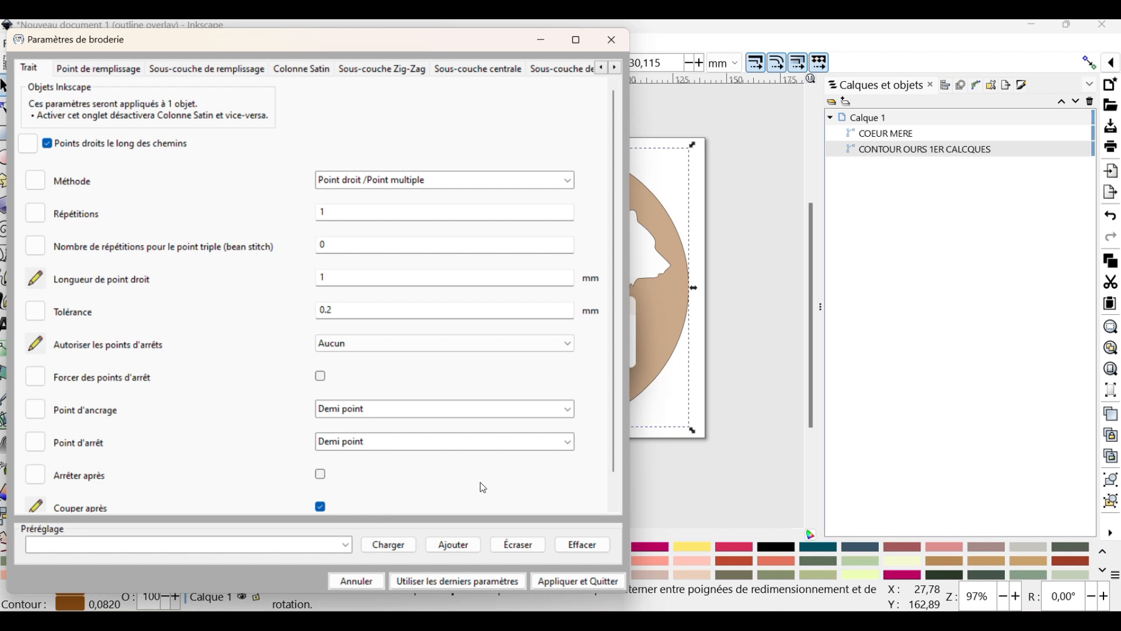
{"action": "scroll", "coordinate": [609, 200], "scroll_direction": "down", "scroll_amount": 1}
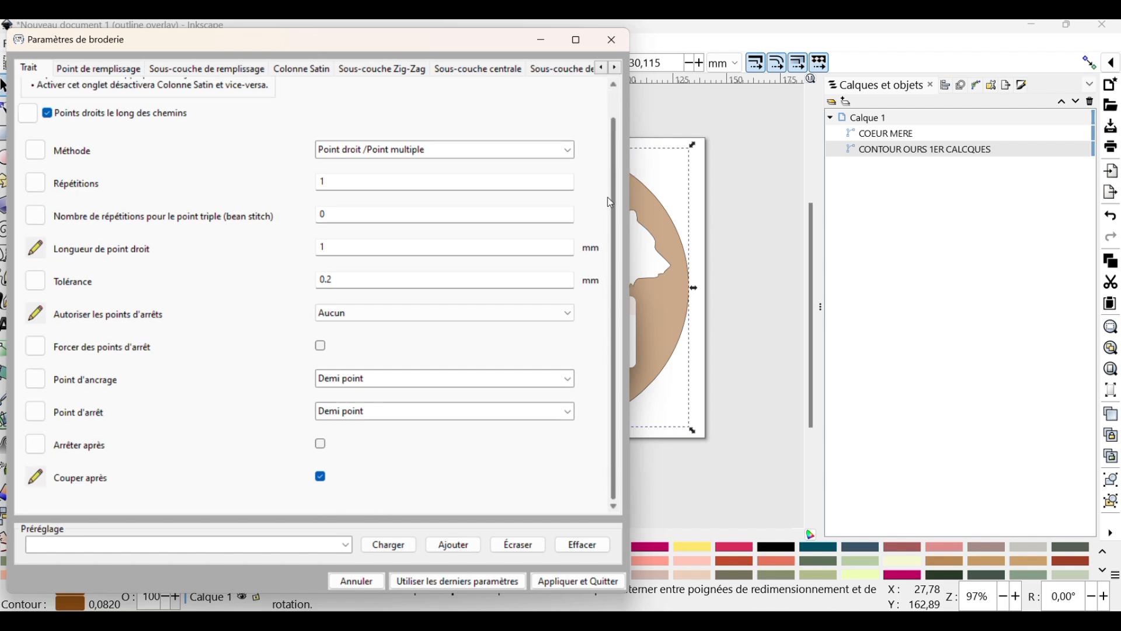
{"action": "scroll", "coordinate": [605, 212], "scroll_direction": "up", "scroll_amount": 1}
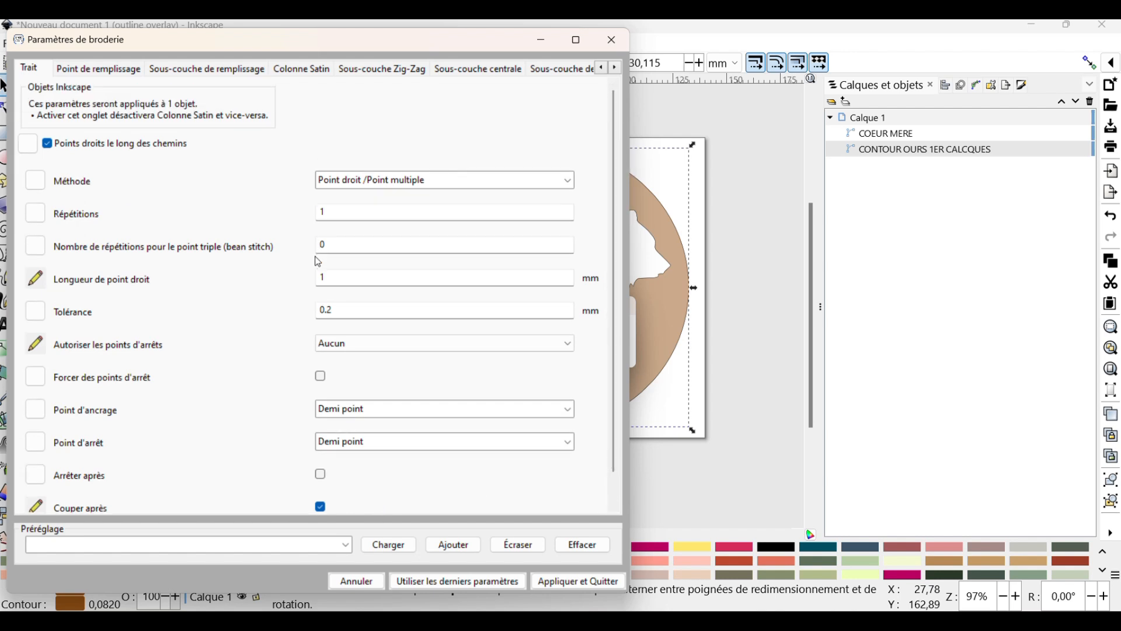
{"action": "left_click", "coordinate": [365, 212]}
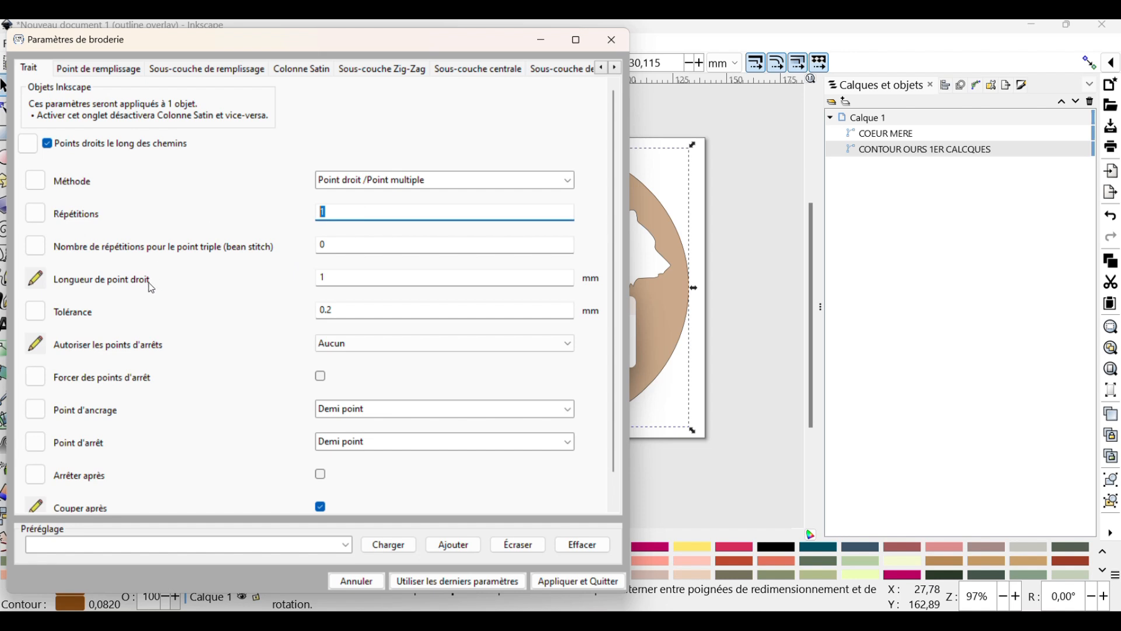
{"action": "type", "text": "2"}
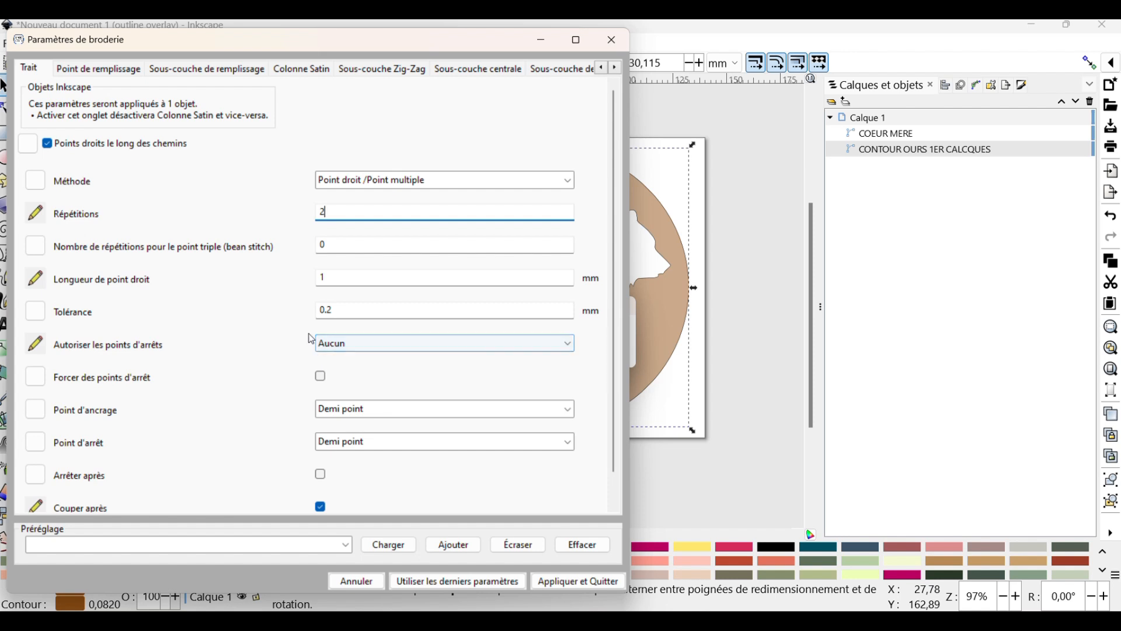
Set the contour's fill stitch to 2 mm maximum stitch length, 2 mm row spacing and 2 mm running stitch length
{"action": "left_click", "coordinate": [105, 70]}
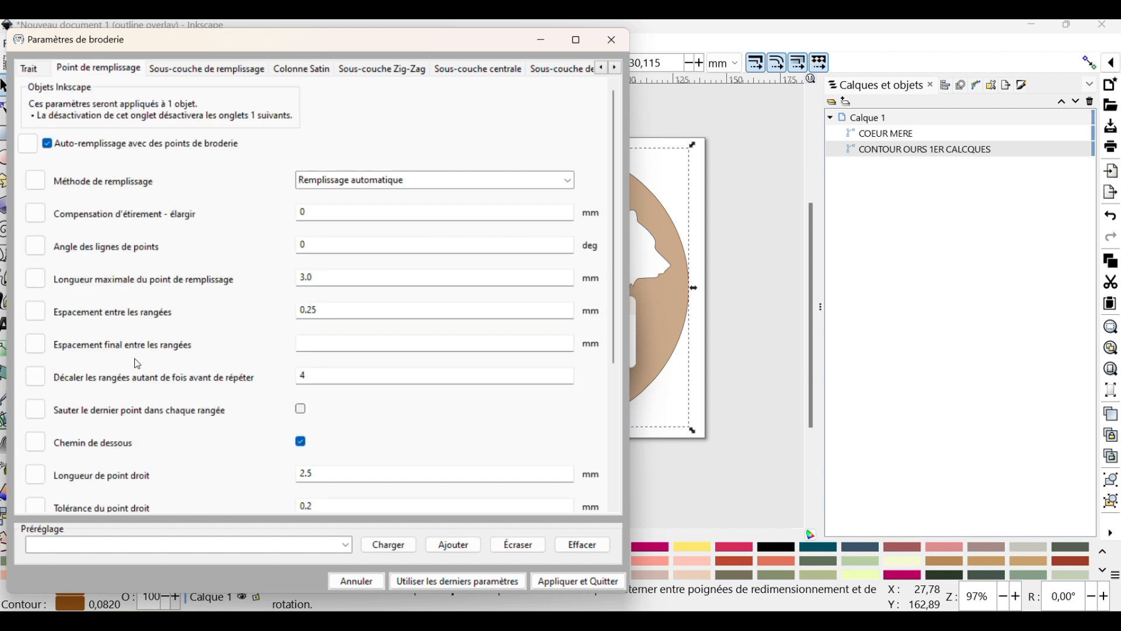
{"action": "double_click", "coordinate": [337, 279]}
{"action": "type", "text": "2"}
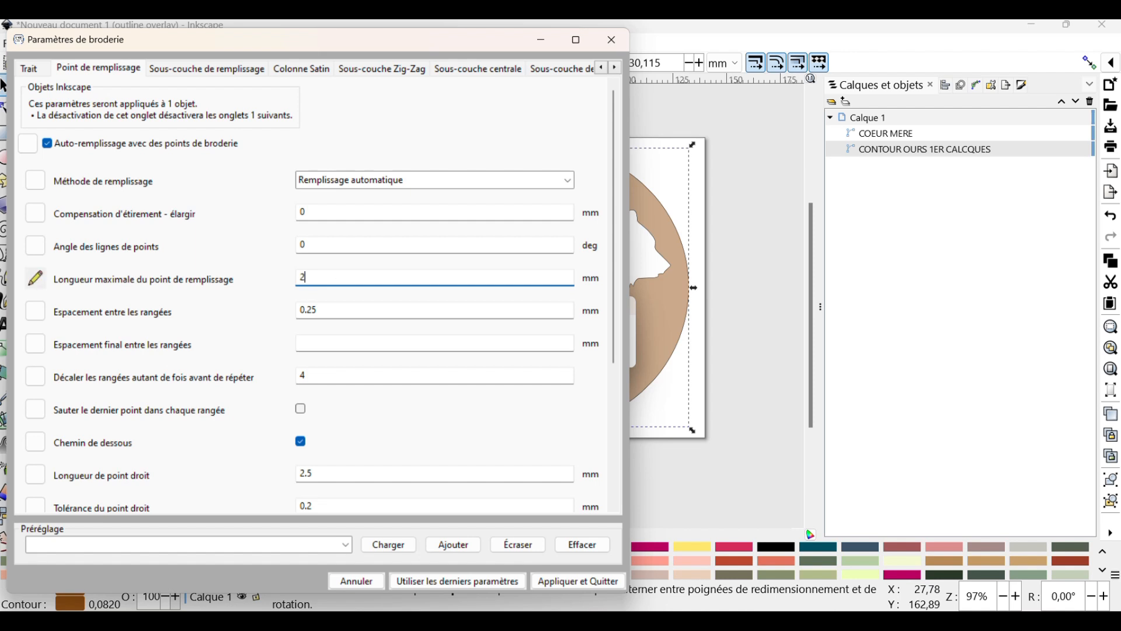
{"action": "double_click", "coordinate": [337, 309]}
{"action": "type", "text": "2"}
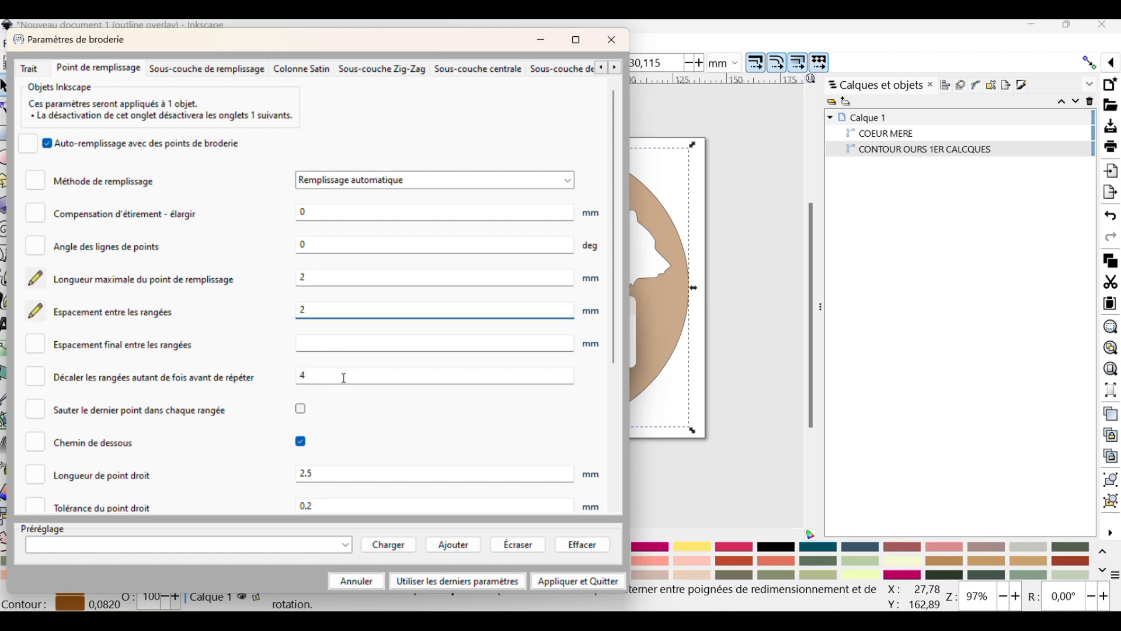
{"action": "double_click", "coordinate": [326, 475]}
{"action": "type", "text": "2"}
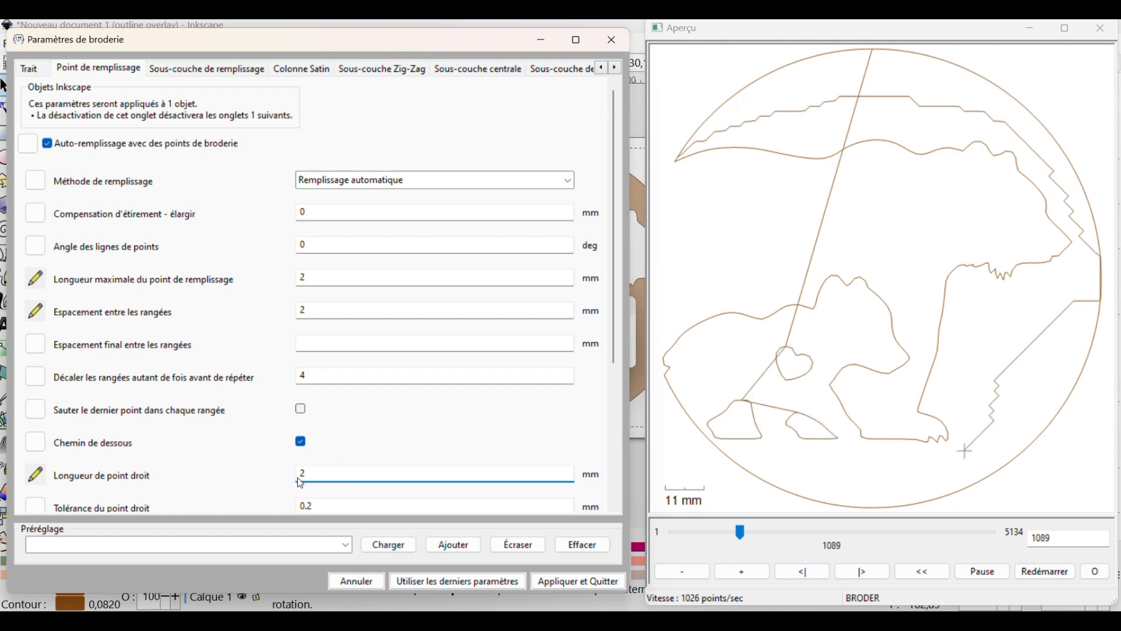
Set the fill's row stagger count to 0 and disable its underpath (Chemin de dessous)
{"action": "double_click", "coordinate": [327, 376]}
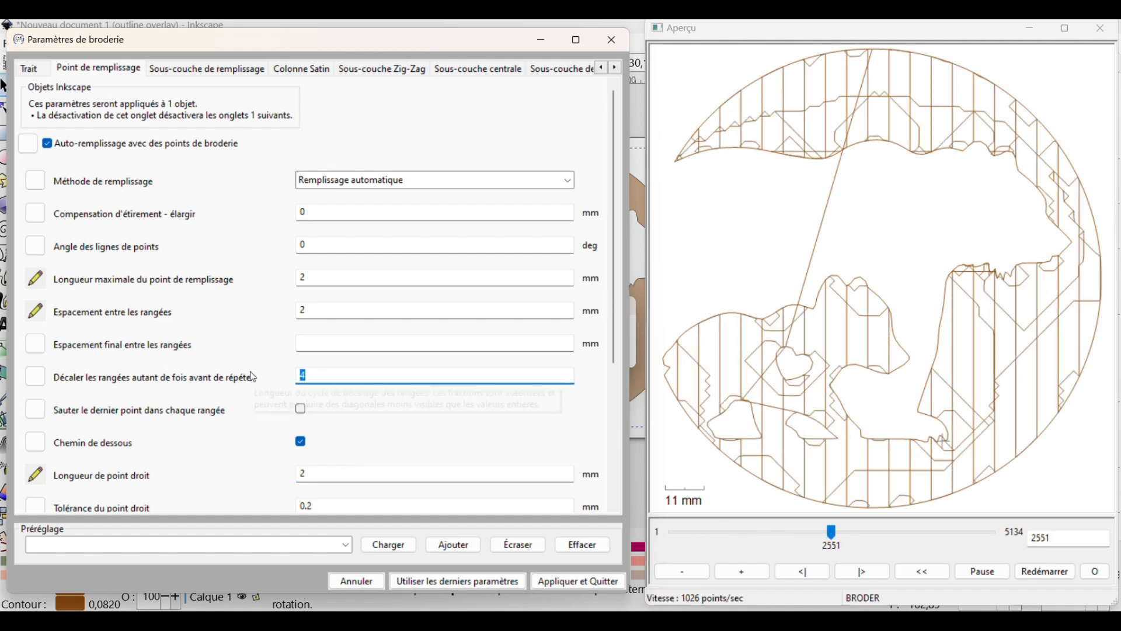
{"action": "type", "text": "0"}
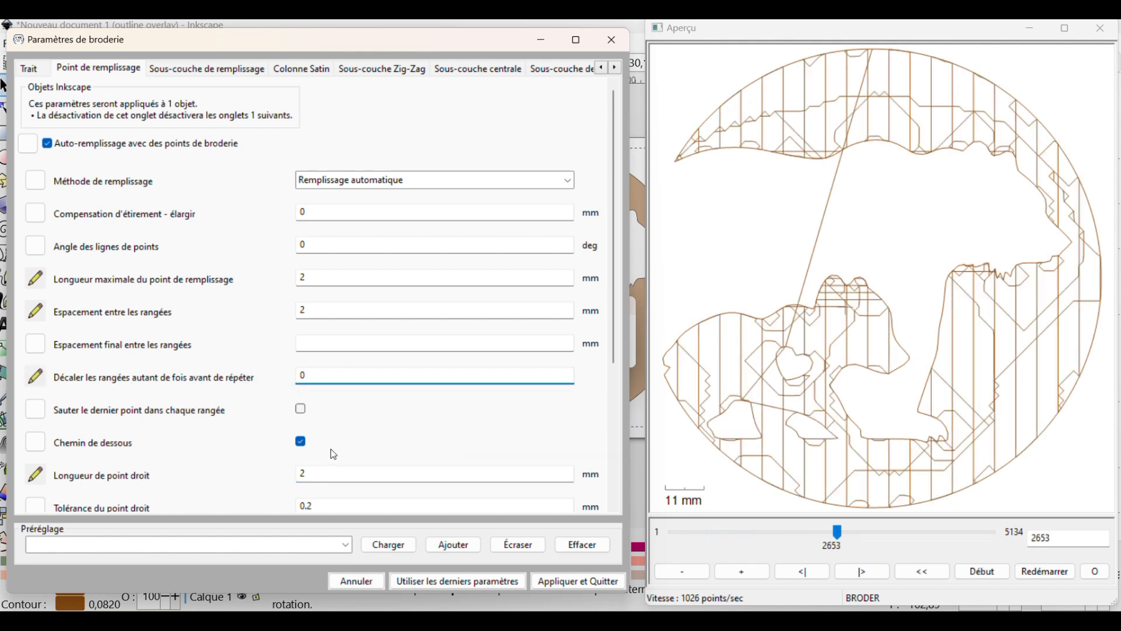
{"action": "left_click", "coordinate": [301, 441]}
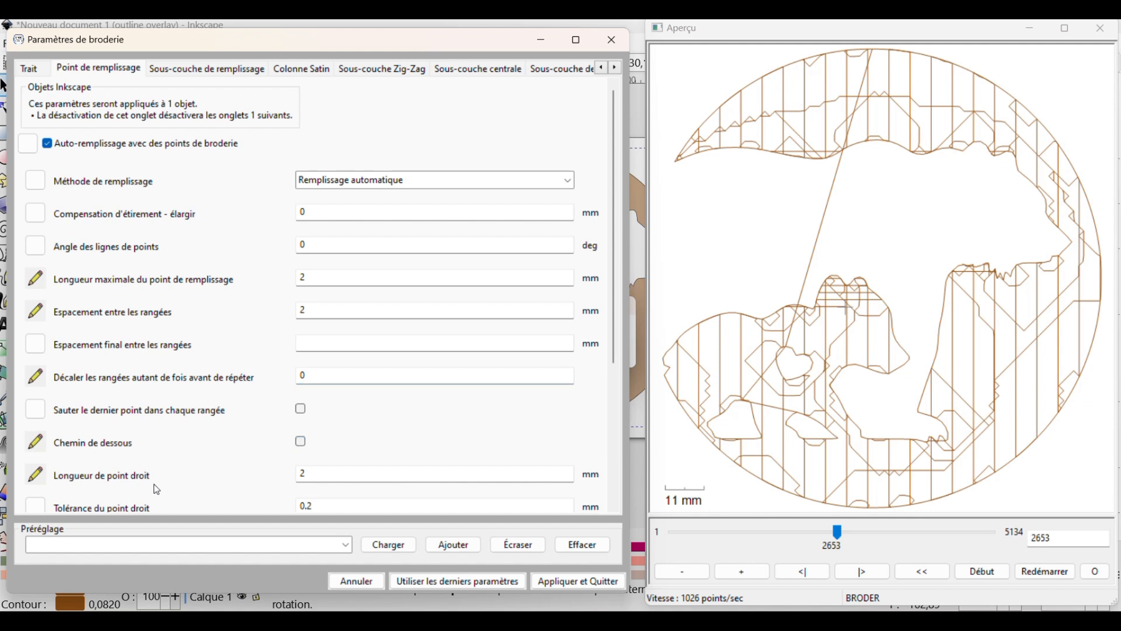
Set the fill's allowed lock stitches to Aucun and enable trimming after it
{"action": "scroll", "coordinate": [179, 460], "scroll_direction": "down", "scroll_amount": 3}
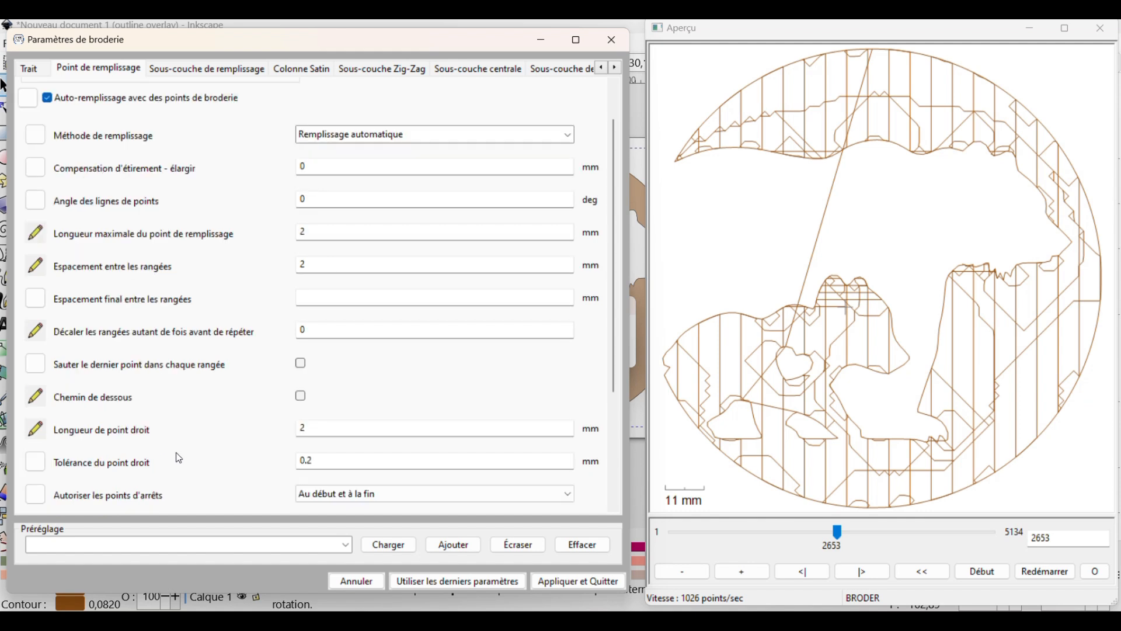
{"action": "left_click", "coordinate": [341, 447]}
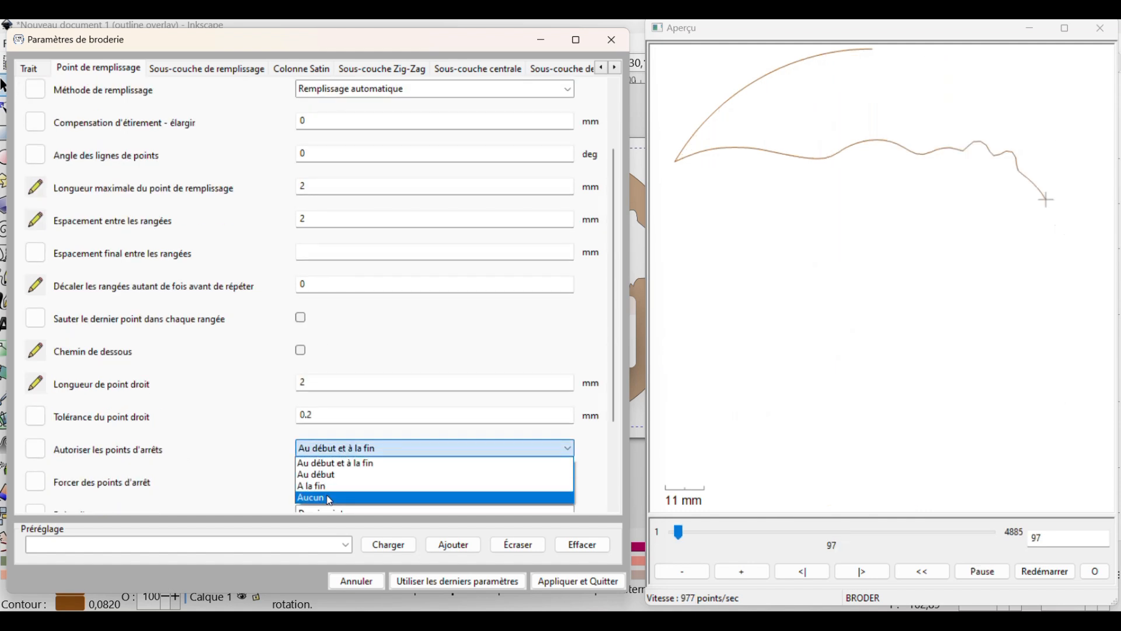
{"action": "left_click", "coordinate": [341, 497]}
{"action": "scroll", "coordinate": [184, 443], "scroll_direction": "down", "scroll_amount": 4}
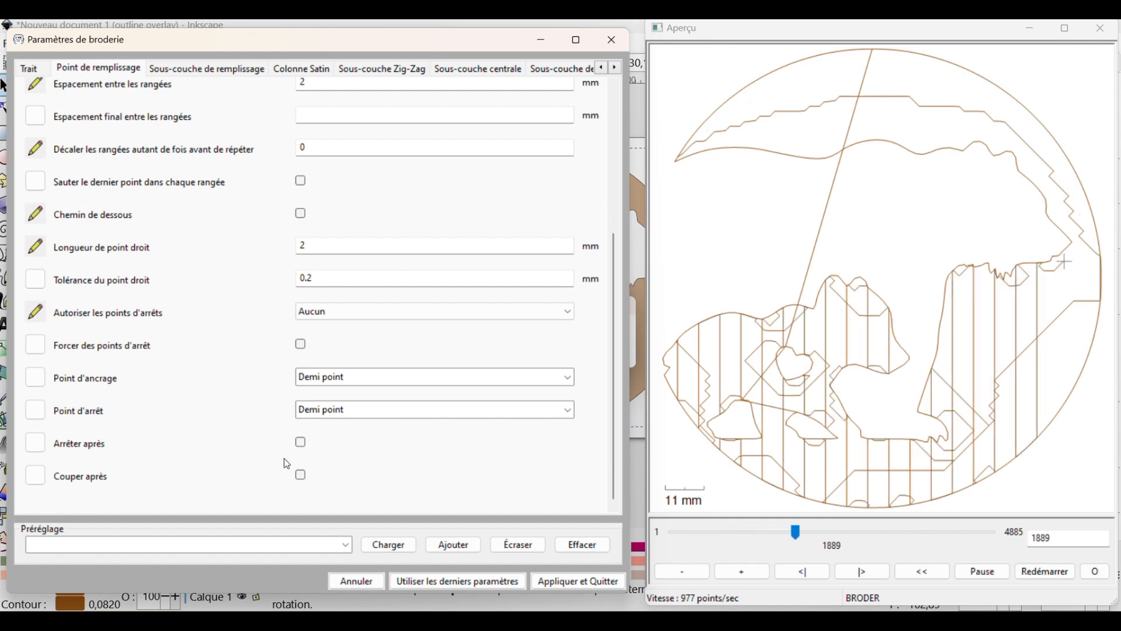
{"action": "left_click", "coordinate": [301, 475]}
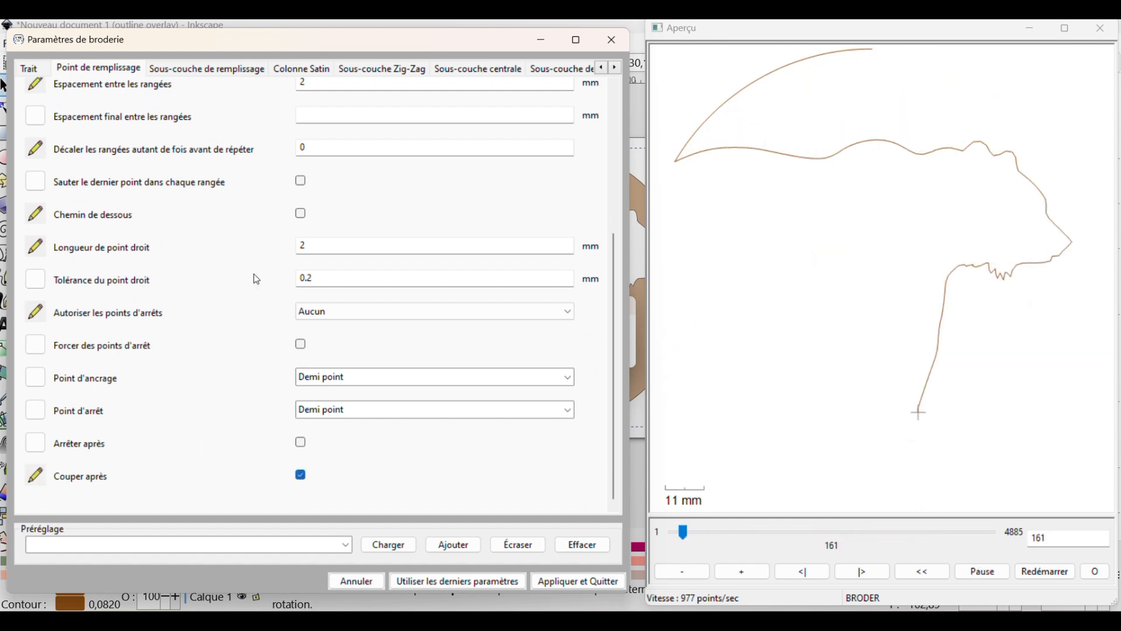
Disable underpath for the fill underlay, set its maximum stitch length and row spacing to 2 mm, and apply the embroidery parameters
{"action": "left_click", "coordinate": [193, 71]}
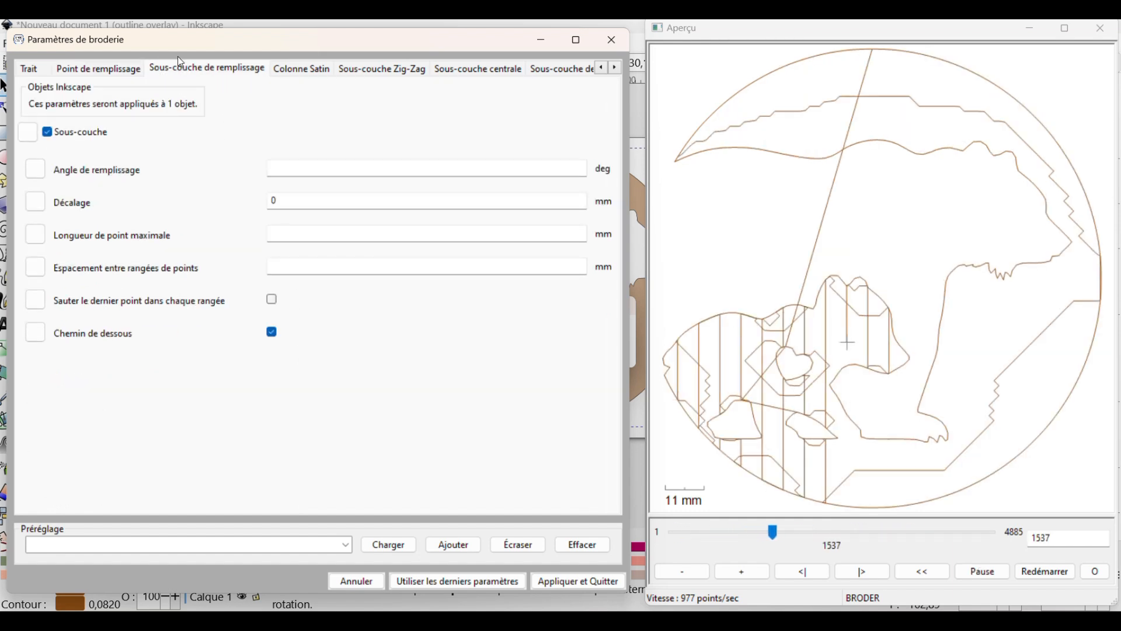
{"action": "left_click", "coordinate": [273, 333]}
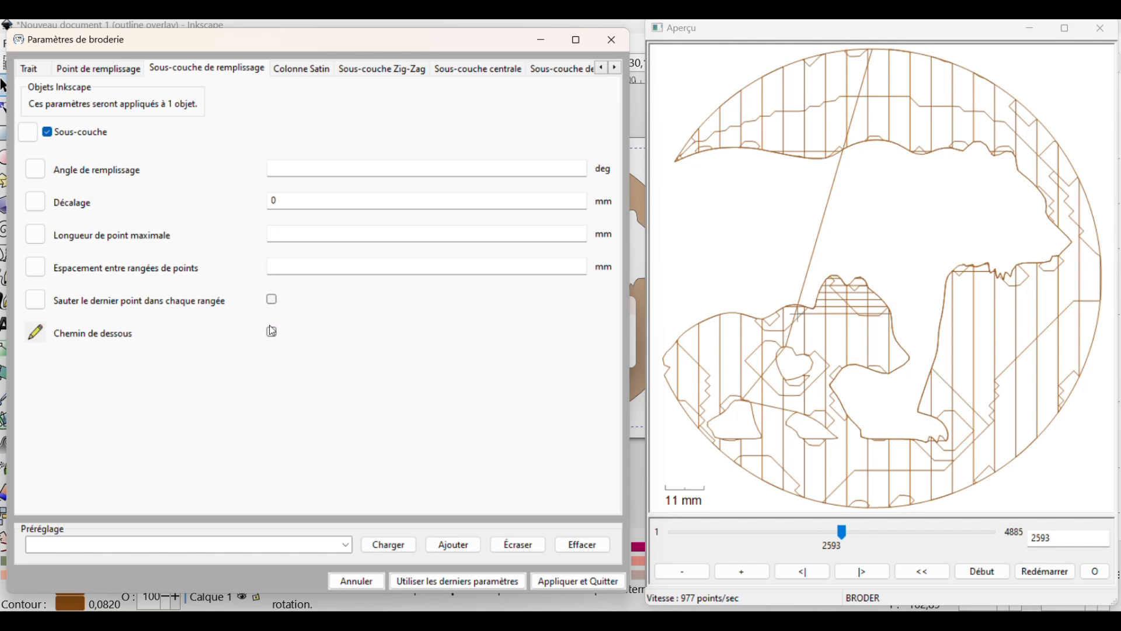
{"action": "type", "text": "2"}
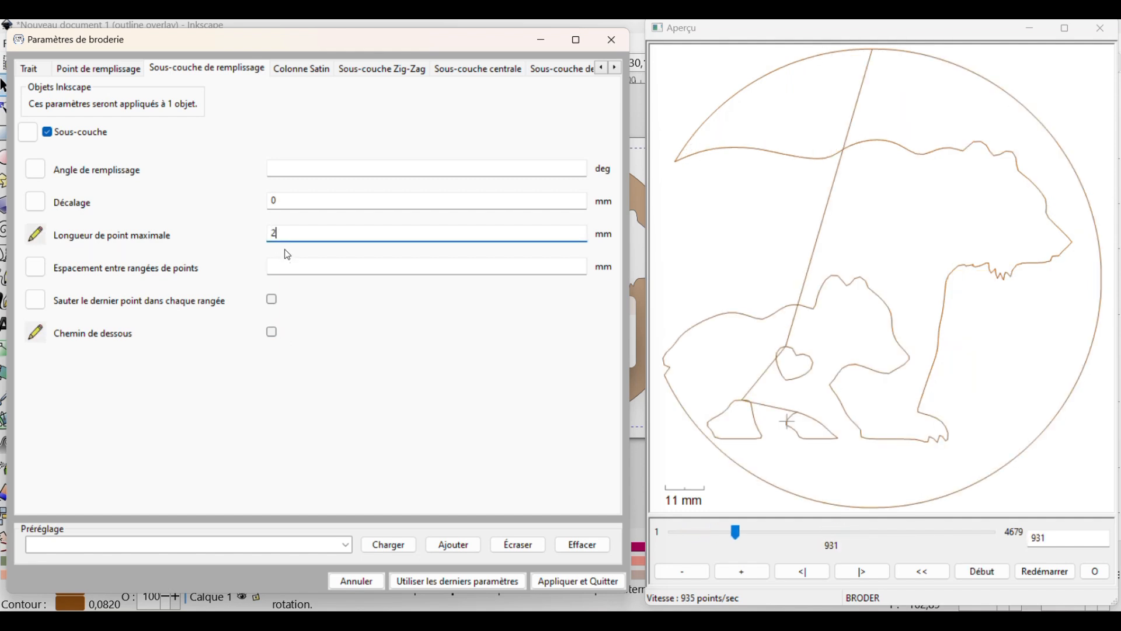
{"action": "left_click", "coordinate": [282, 266]}
{"action": "type", "text": "2"}
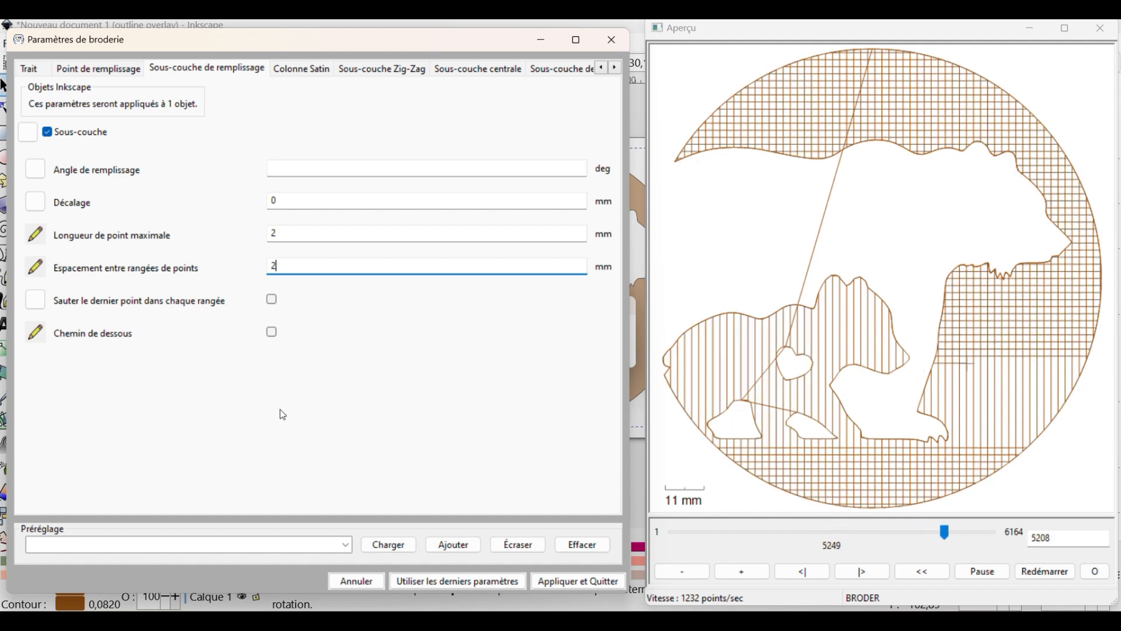
{"action": "left_click", "coordinate": [564, 582]}
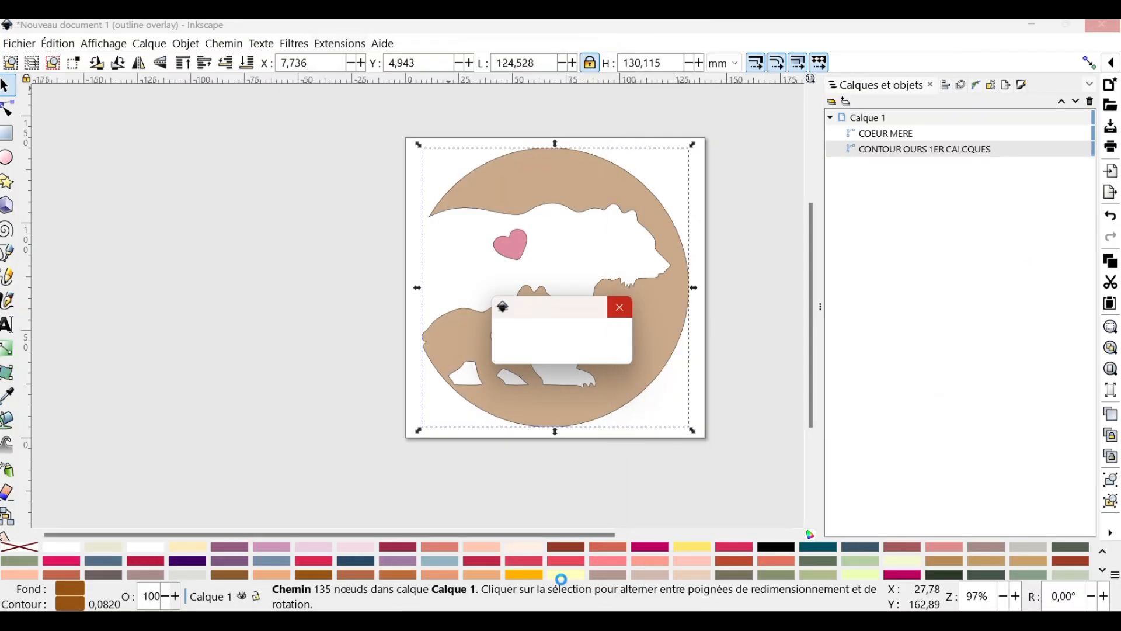
Copy the bear contour and paste a duplicate of it into the drawing
{"action": "left_click", "coordinate": [688, 323]}
{"action": "right_click", "coordinate": [687, 322]}
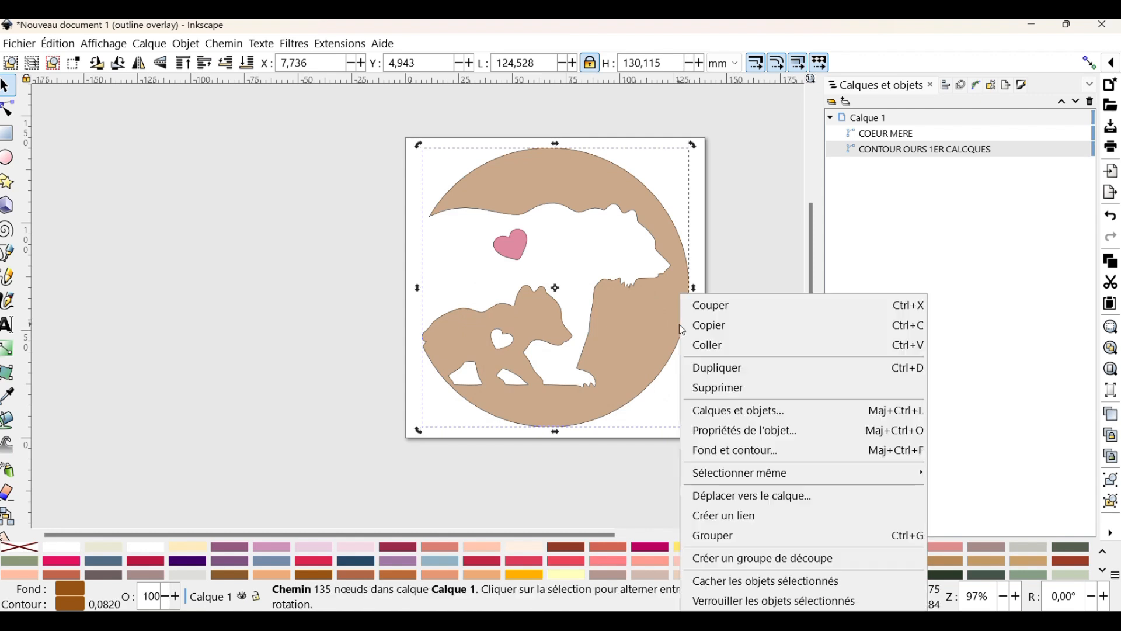
{"action": "left_click", "coordinate": [708, 327]}
{"action": "right_click", "coordinate": [718, 353]}
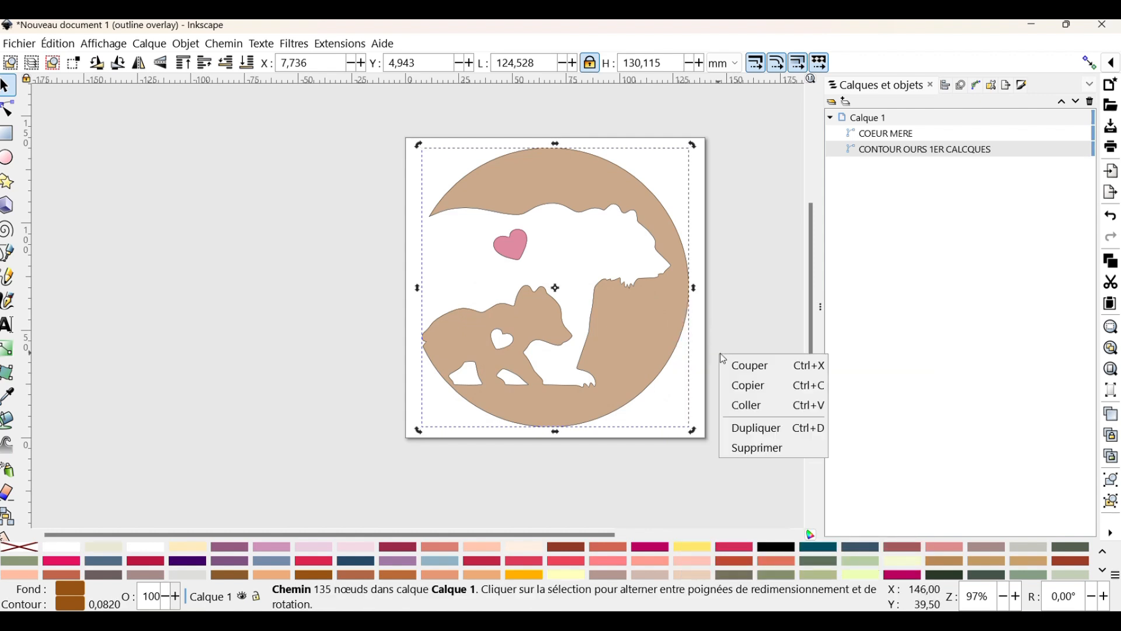
{"action": "left_click", "coordinate": [734, 309]}
{"action": "right_click", "coordinate": [735, 314]}
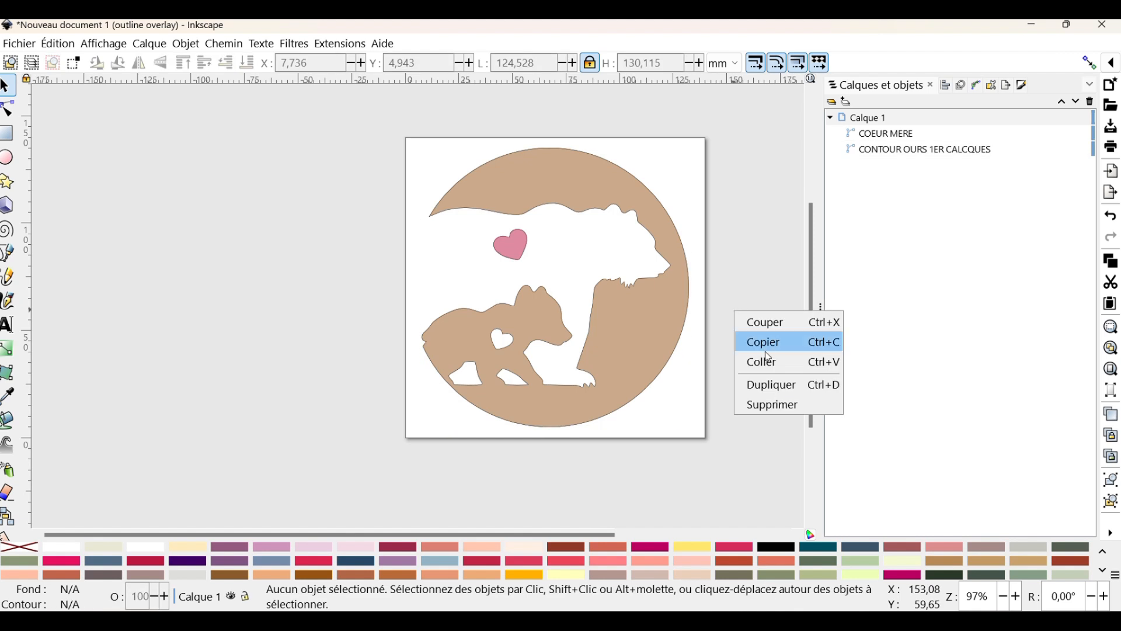
{"action": "left_click", "coordinate": [764, 360]}
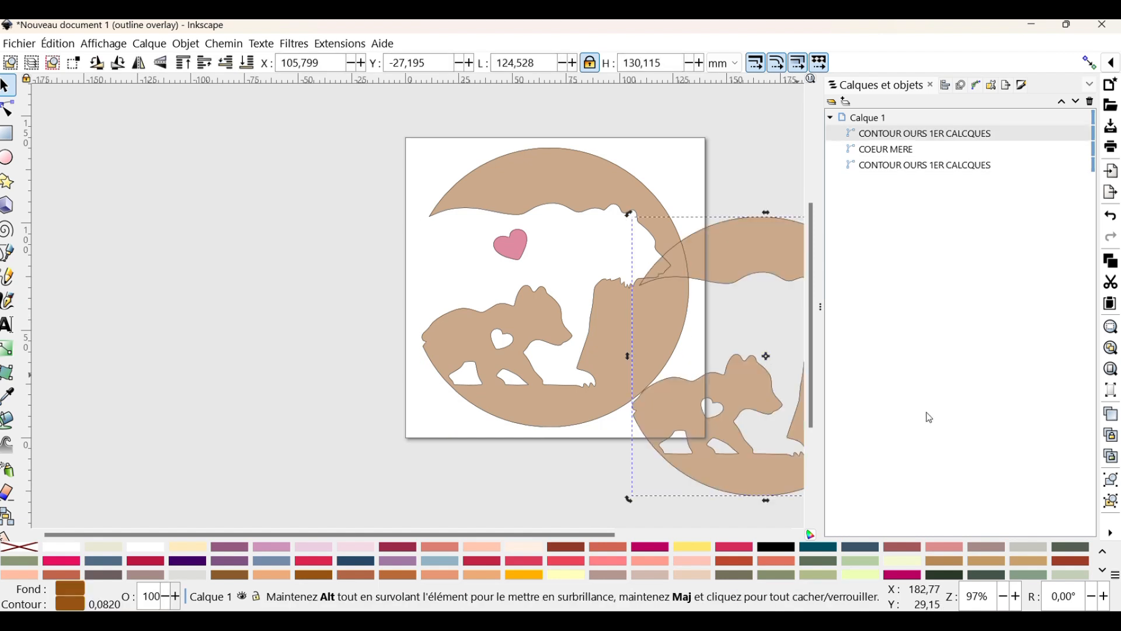
Centre the pasted contour horizontally and vertically relative to the page so it overlays the original
{"action": "left_click", "coordinate": [1115, 535]}
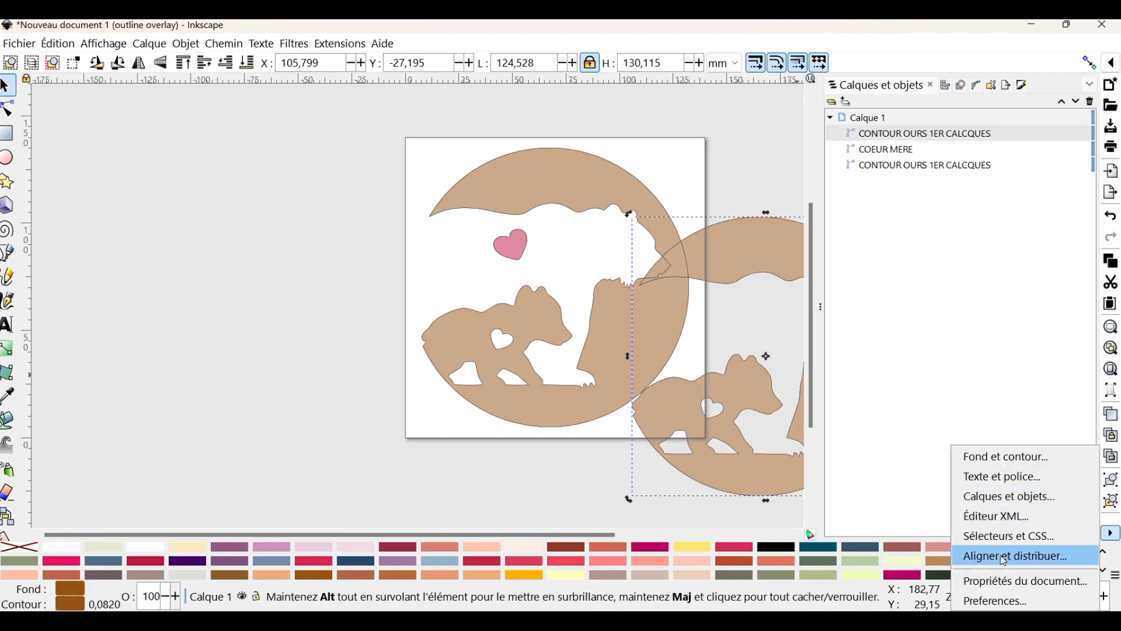
{"action": "left_click", "coordinate": [1045, 555]}
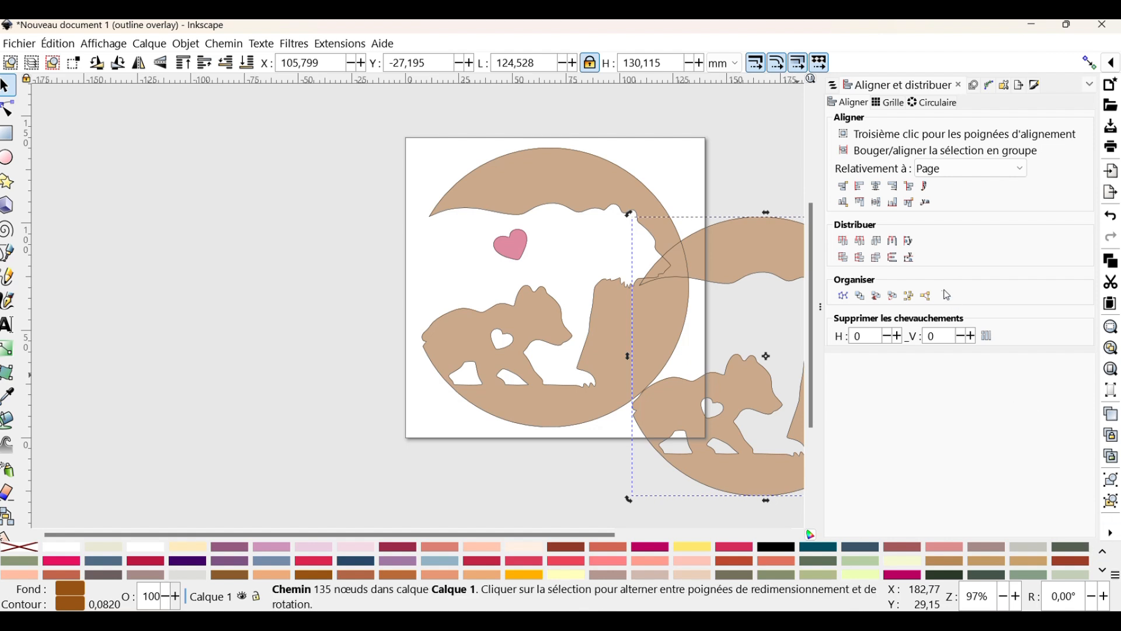
{"action": "left_click", "coordinate": [876, 186]}
{"action": "left_click", "coordinate": [877, 203]}
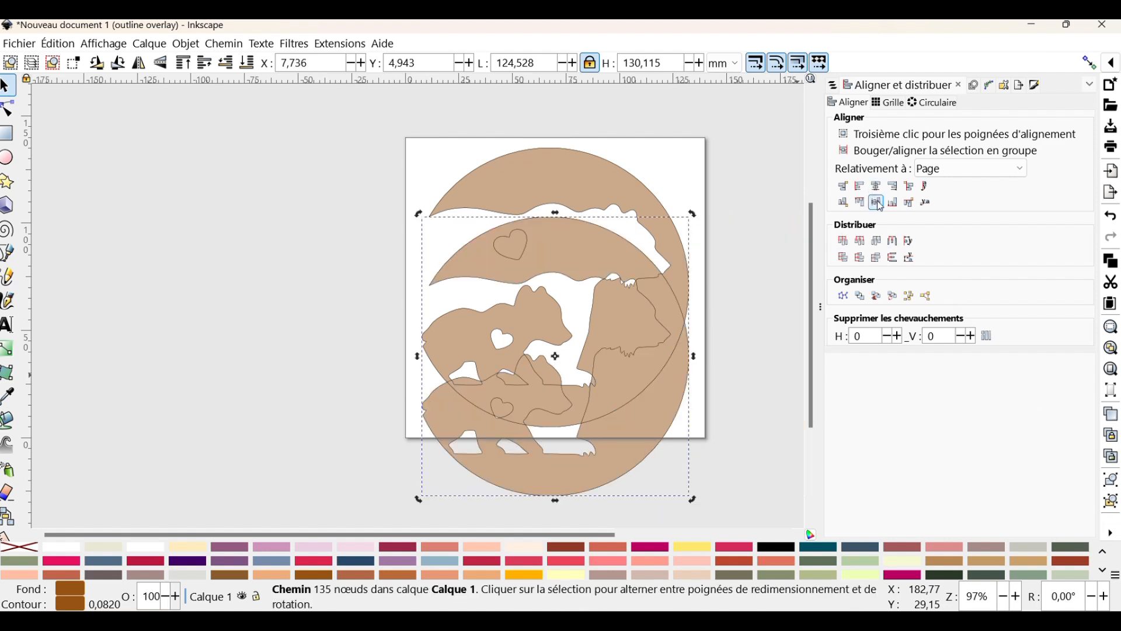
{"action": "scroll", "coordinate": [573, 254], "scroll_direction": "up", "scroll_amount": 4}
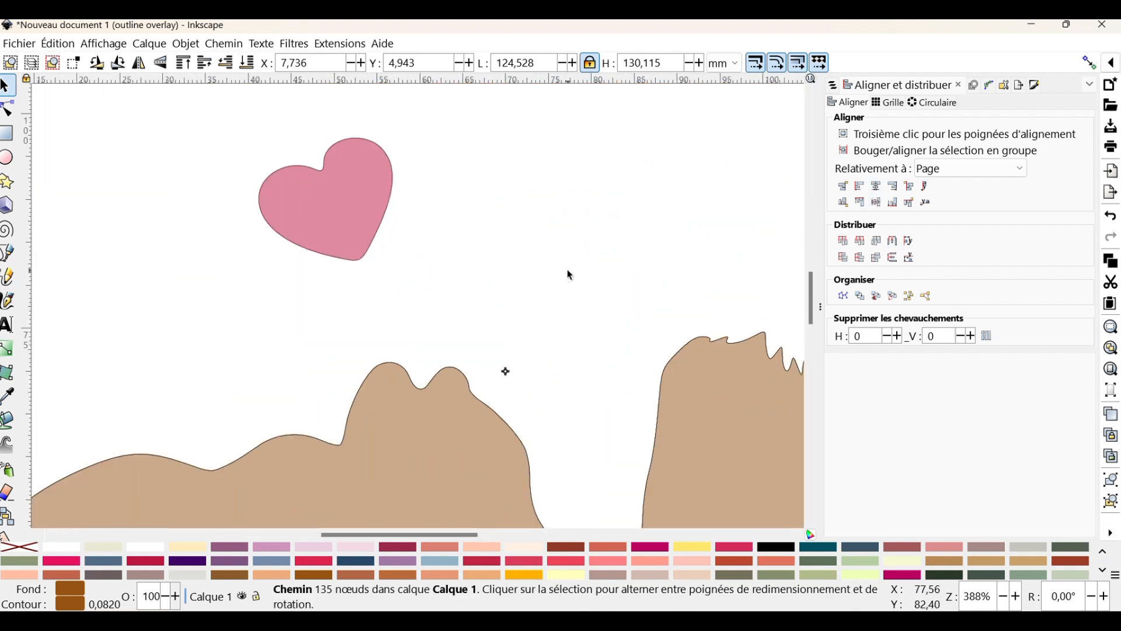
{"action": "scroll", "coordinate": [565, 275], "scroll_direction": "down", "scroll_amount": 3}
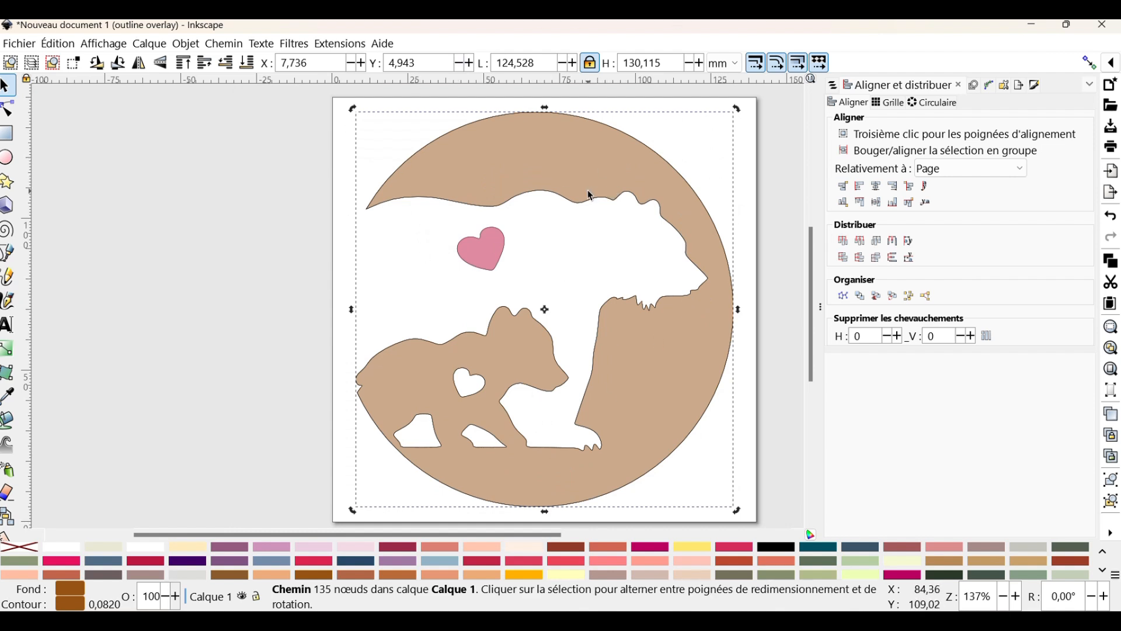
Bring up the Ink/Stitch embroidery parameters for the pasted contour and set its fill row spacing to 2.828 mm
{"action": "left_click", "coordinate": [338, 44]}
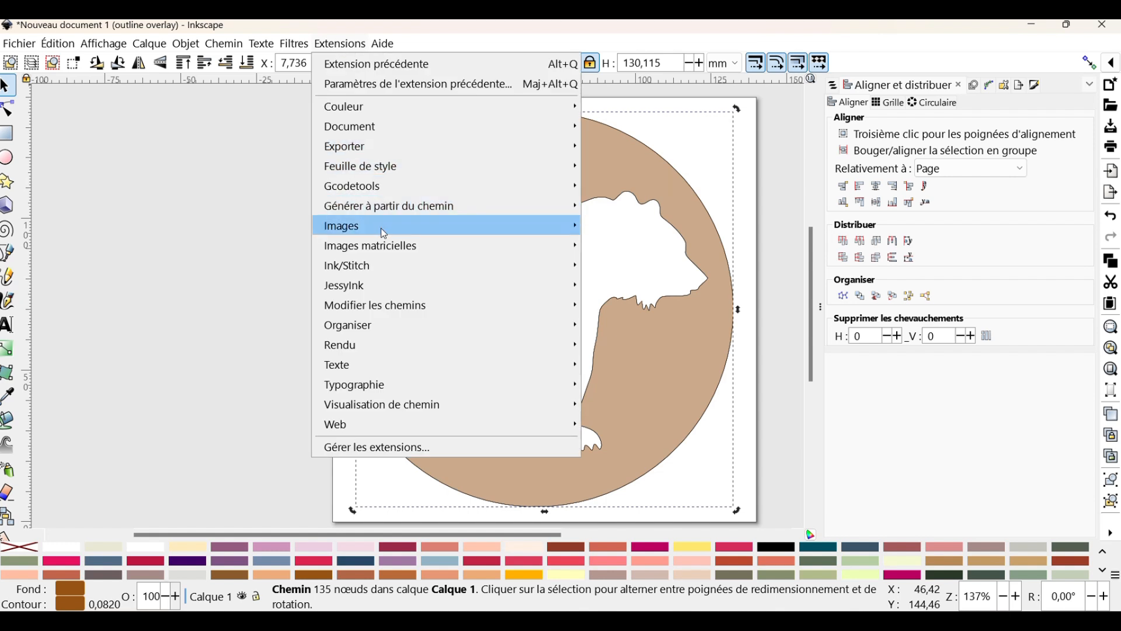
{"action": "mouse_move", "coordinate": [363, 269]}
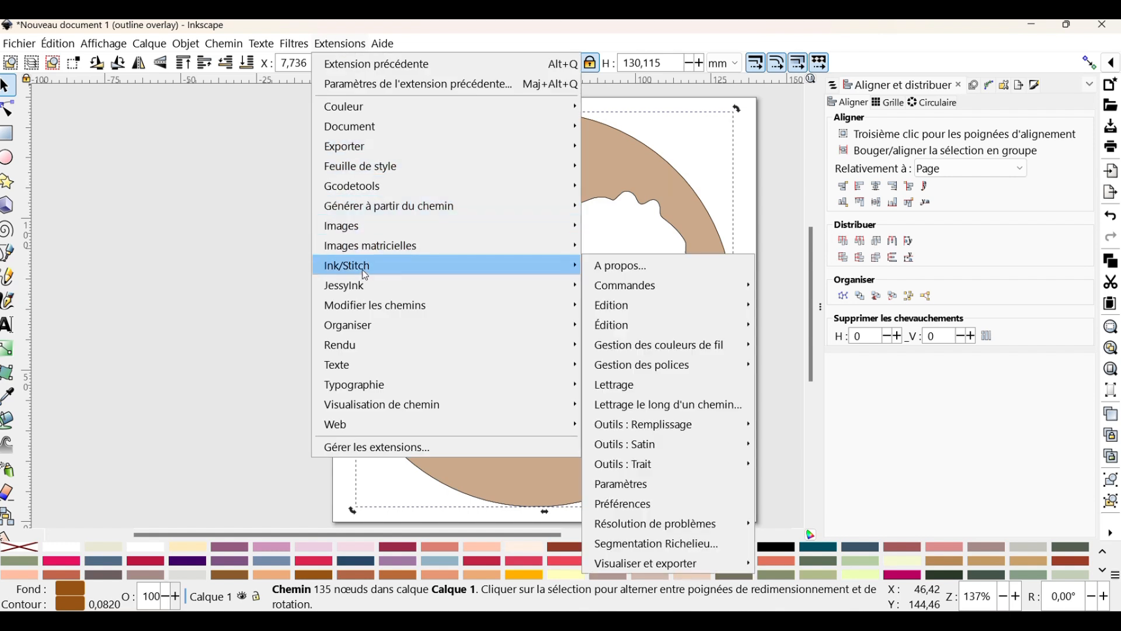
{"action": "left_click", "coordinate": [628, 485]}
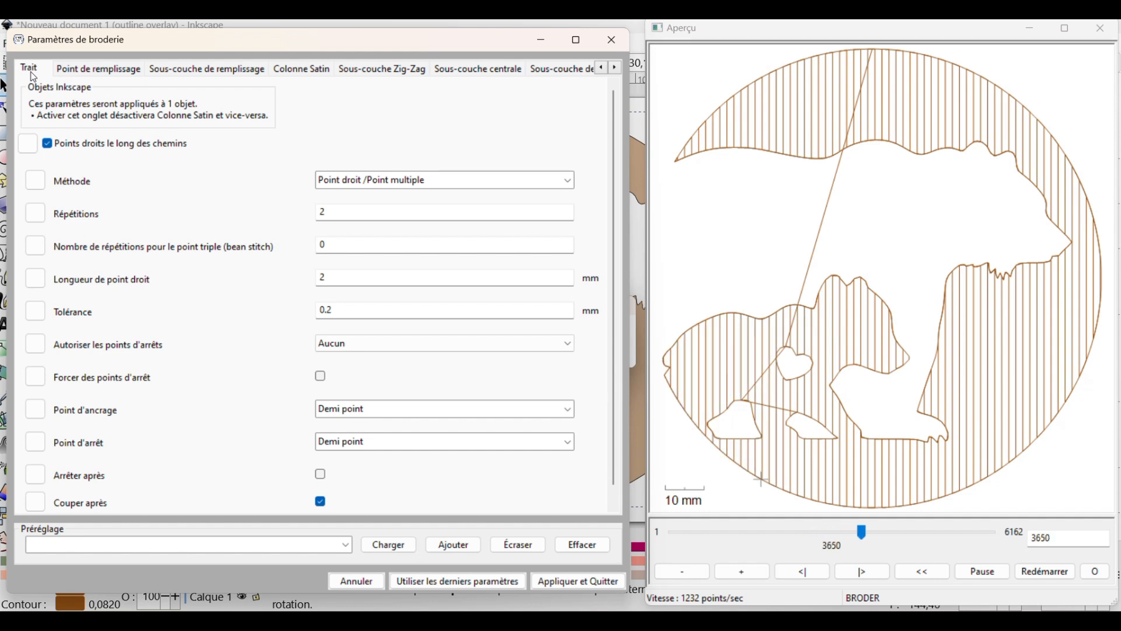
{"action": "left_click", "coordinate": [98, 68]}
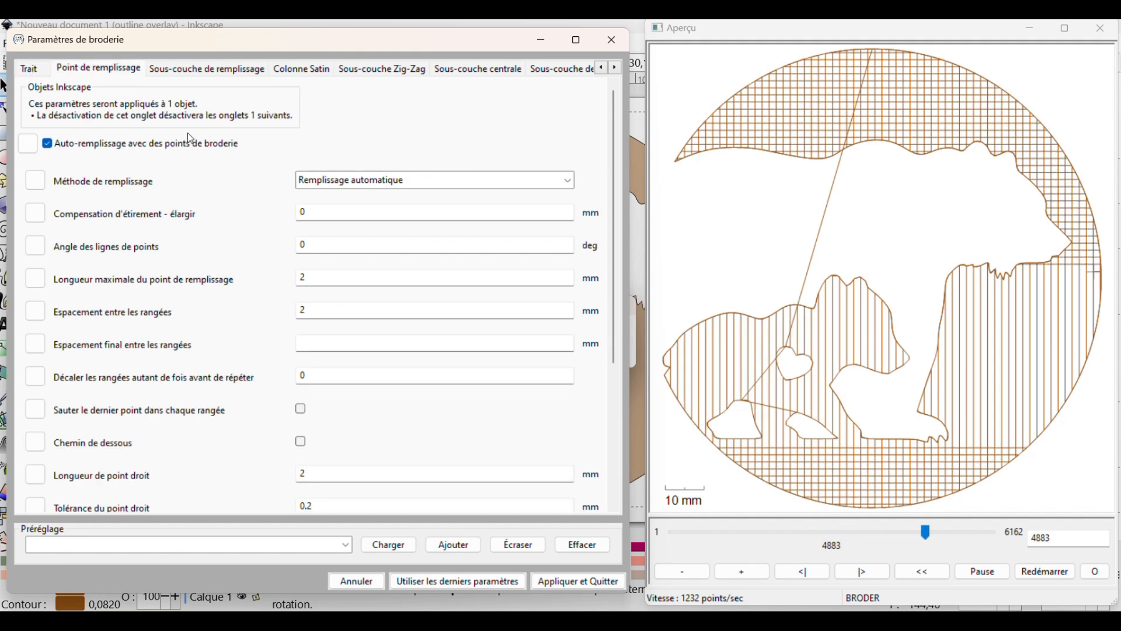
{"action": "left_click", "coordinate": [349, 280]}
{"action": "left_click", "coordinate": [330, 316]}
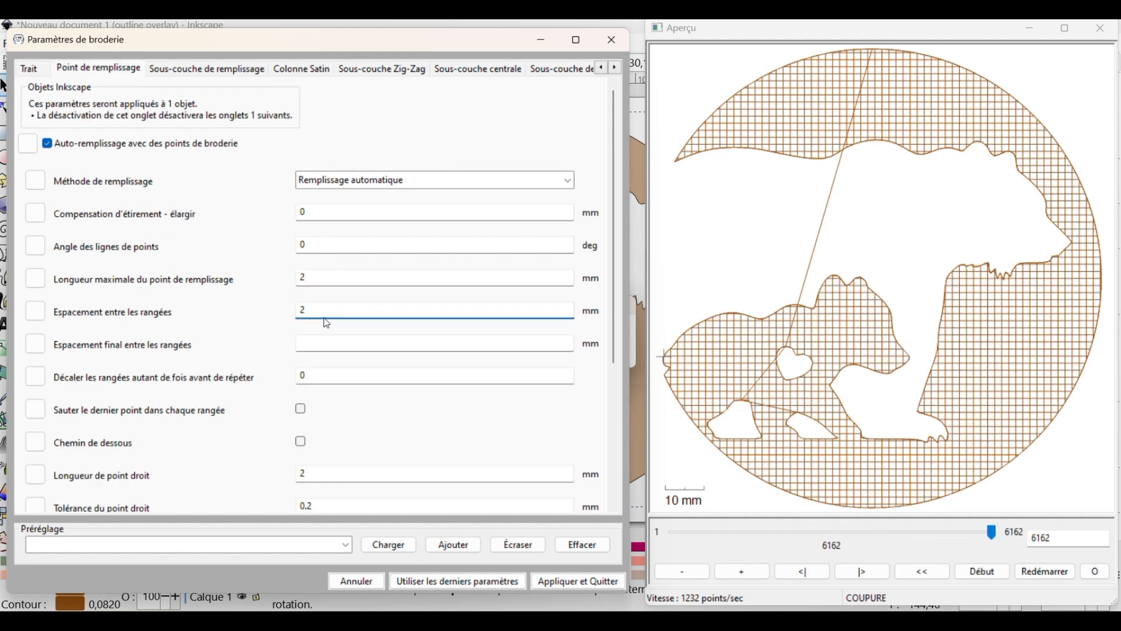
{"action": "type", "text": "7"}
{"action": "key", "text": "BackSpace"}
{"action": "key", "text": "BackSpace"}
{"action": "type", "text": "."}
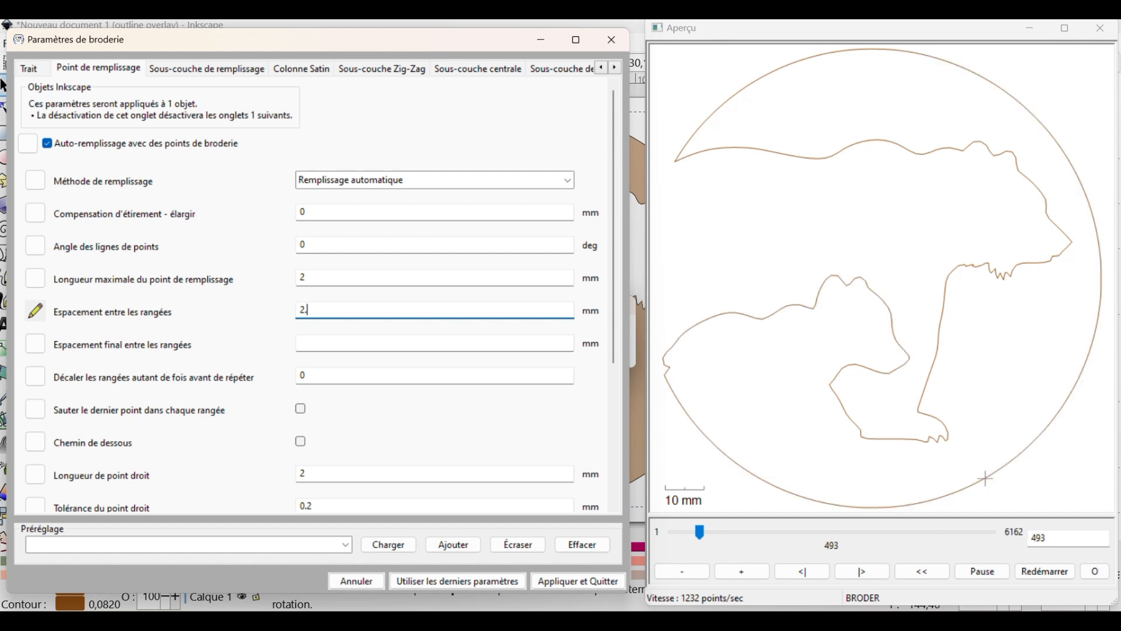
{"action": "type", "text": "828"}
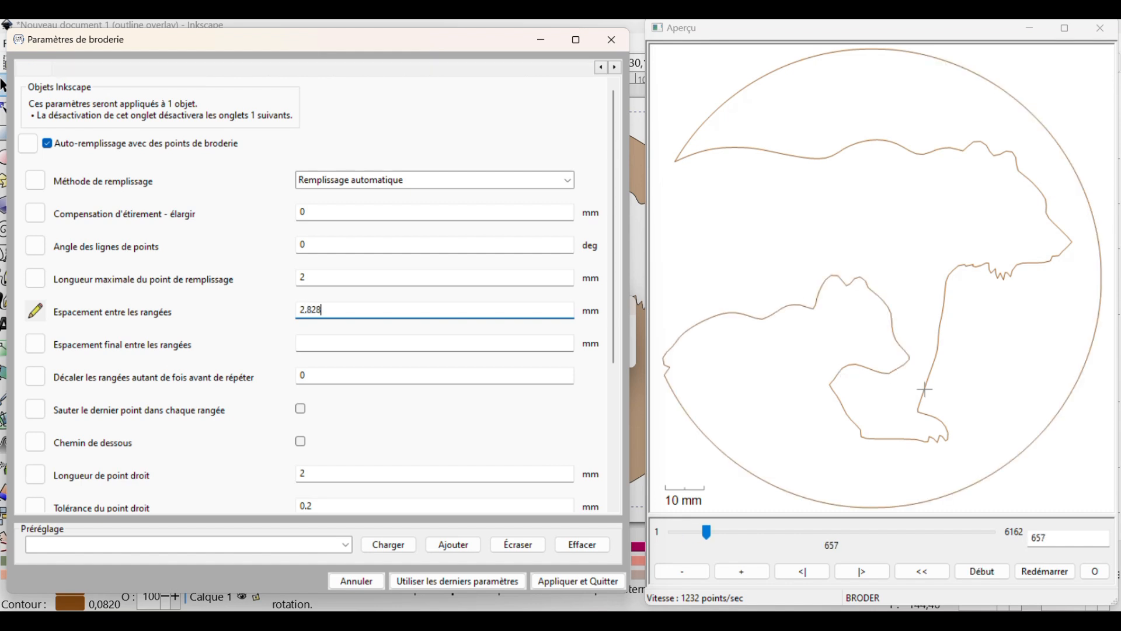
Set the fill's running stitch length and maximum fill stitch length to 2.828 mm
{"action": "left_click_drag", "start_coordinate": [336, 310], "coordinate": [285, 317]}
{"action": "key", "text": "ctrl+c"}
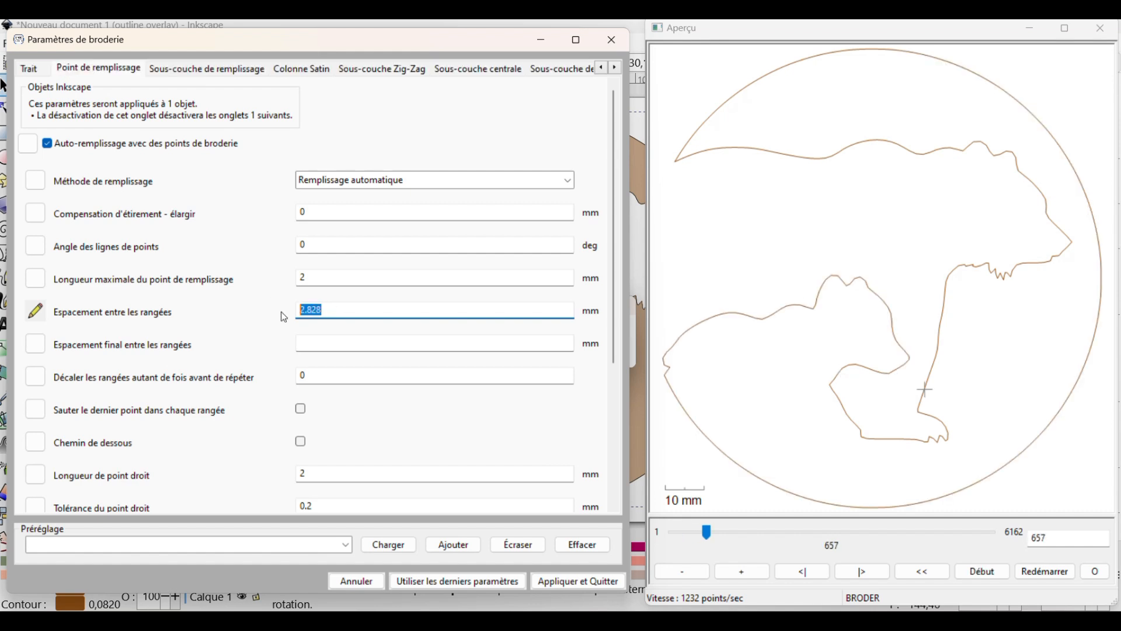
{"action": "left_click_drag", "start_coordinate": [327, 475], "coordinate": [268, 472]}
{"action": "key", "text": "ctrl+v"}
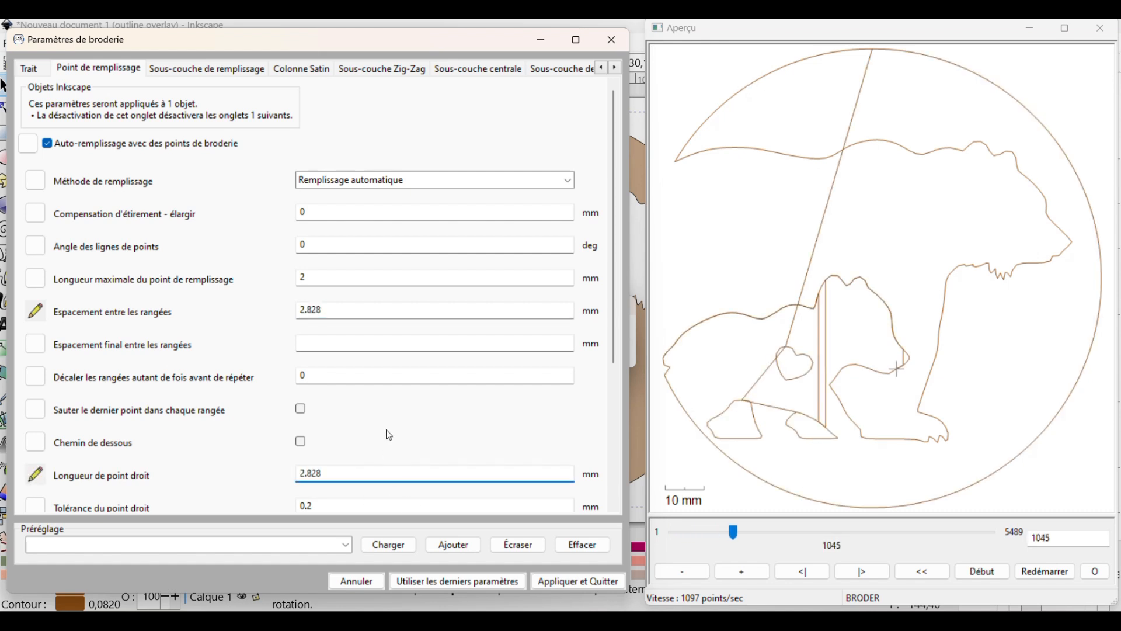
{"action": "scroll", "coordinate": [389, 435], "scroll_direction": "down", "scroll_amount": 3}
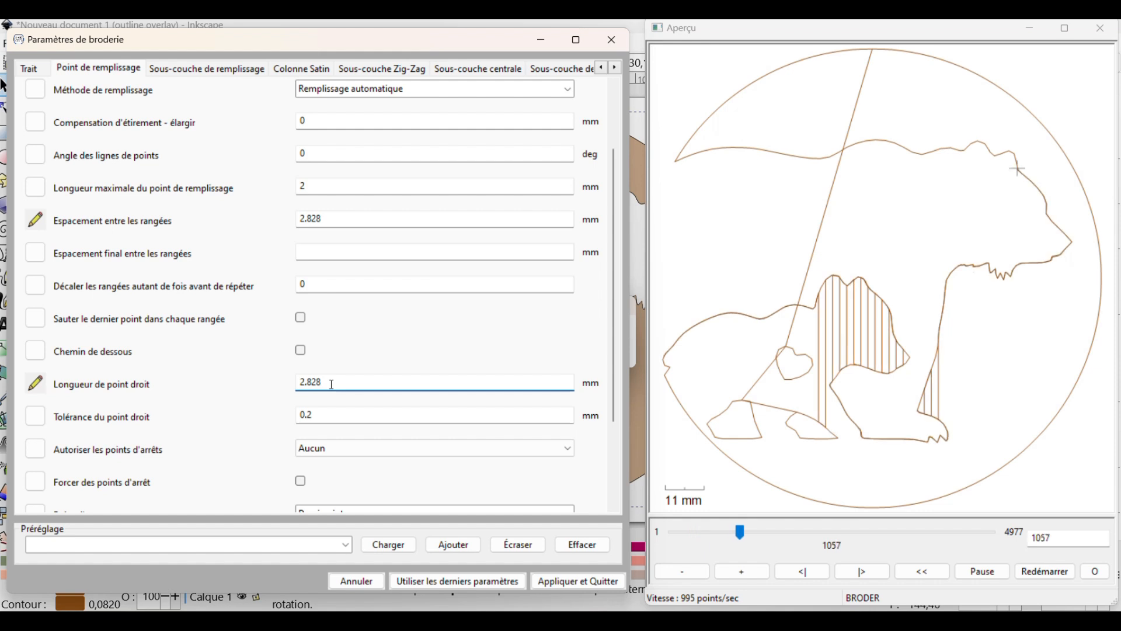
{"action": "left_click", "coordinate": [311, 286]}
{"action": "scroll", "coordinate": [220, 359], "scroll_direction": "down", "scroll_amount": 2}
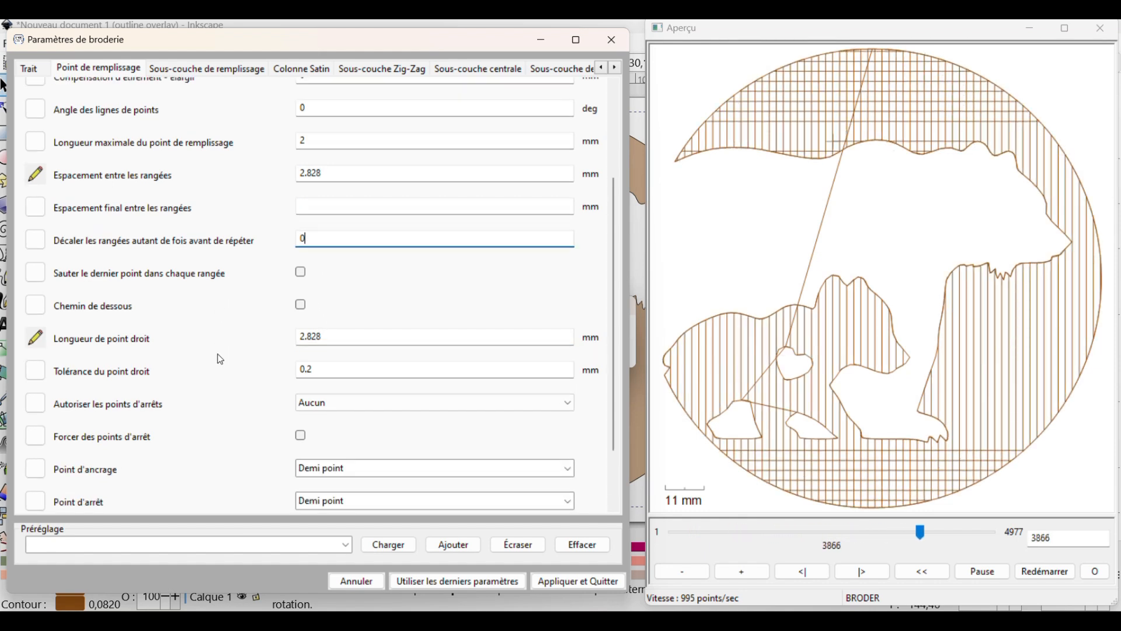
{"action": "scroll", "coordinate": [220, 358], "scroll_direction": "down", "scroll_amount": 3}
{"action": "scroll", "coordinate": [221, 358], "scroll_direction": "up", "scroll_amount": 8}
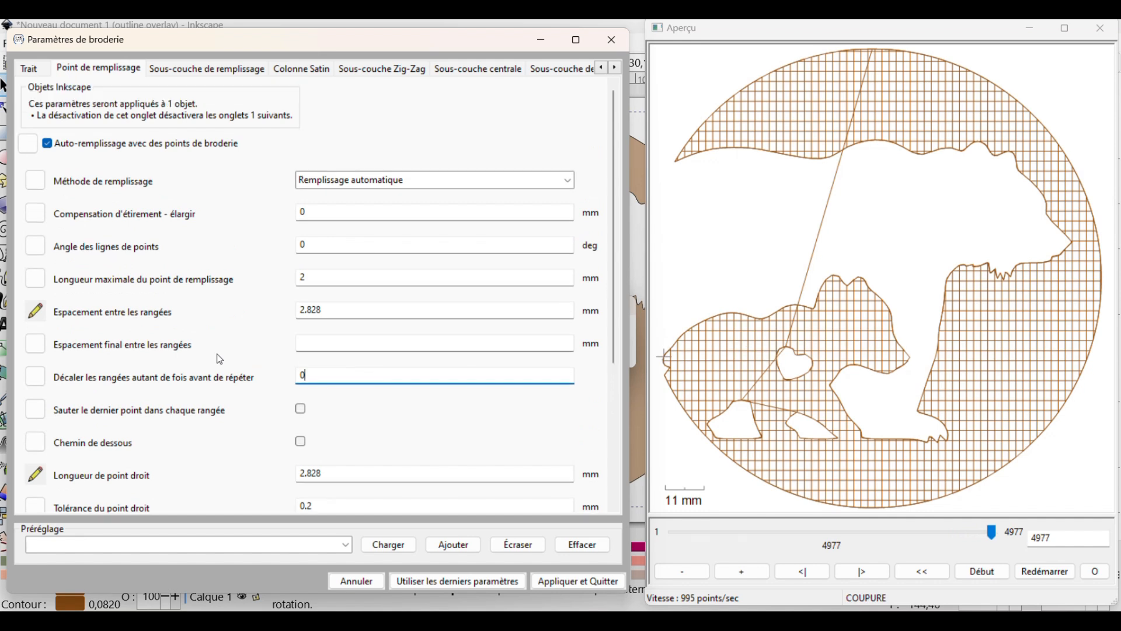
{"action": "left_click", "coordinate": [303, 278]}
{"action": "type", "text": ".828"}
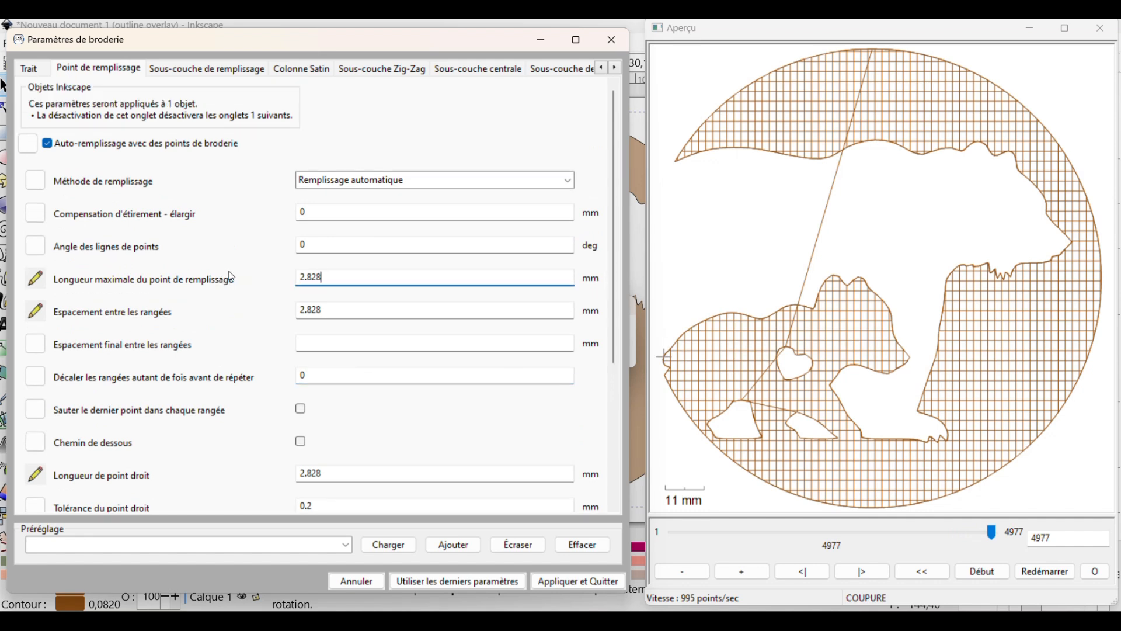
Set the fill underlay's maximum stitch length and row spacing to 2.828 mm
{"action": "left_click", "coordinate": [176, 75]}
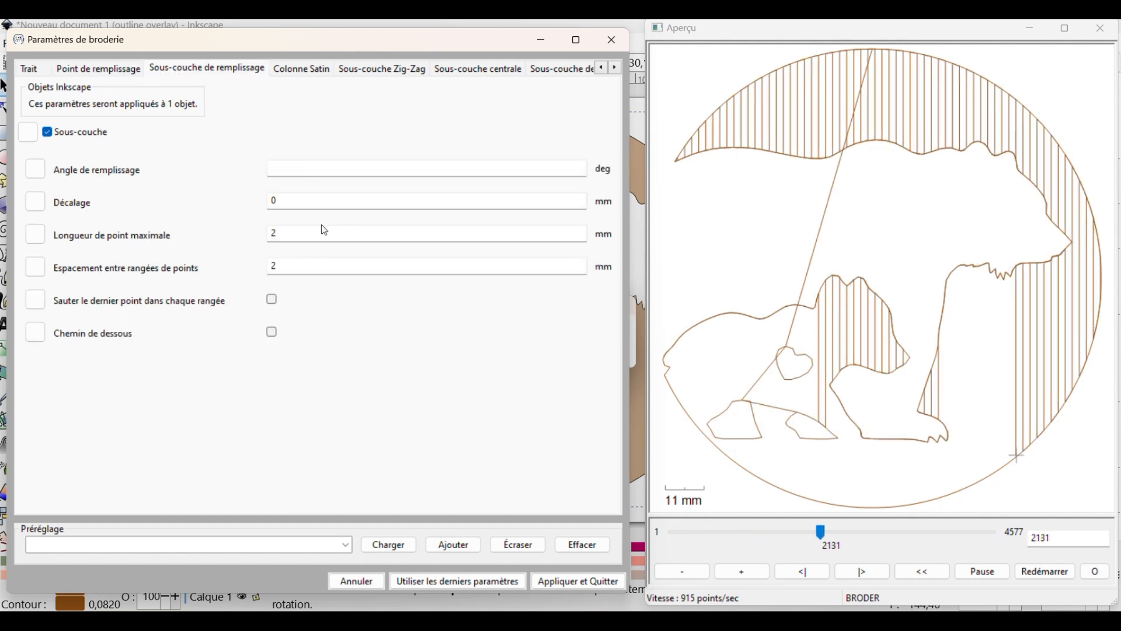
{"action": "left_click_drag", "start_coordinate": [308, 233], "coordinate": [227, 235]}
{"action": "type", "text": "2.828"}
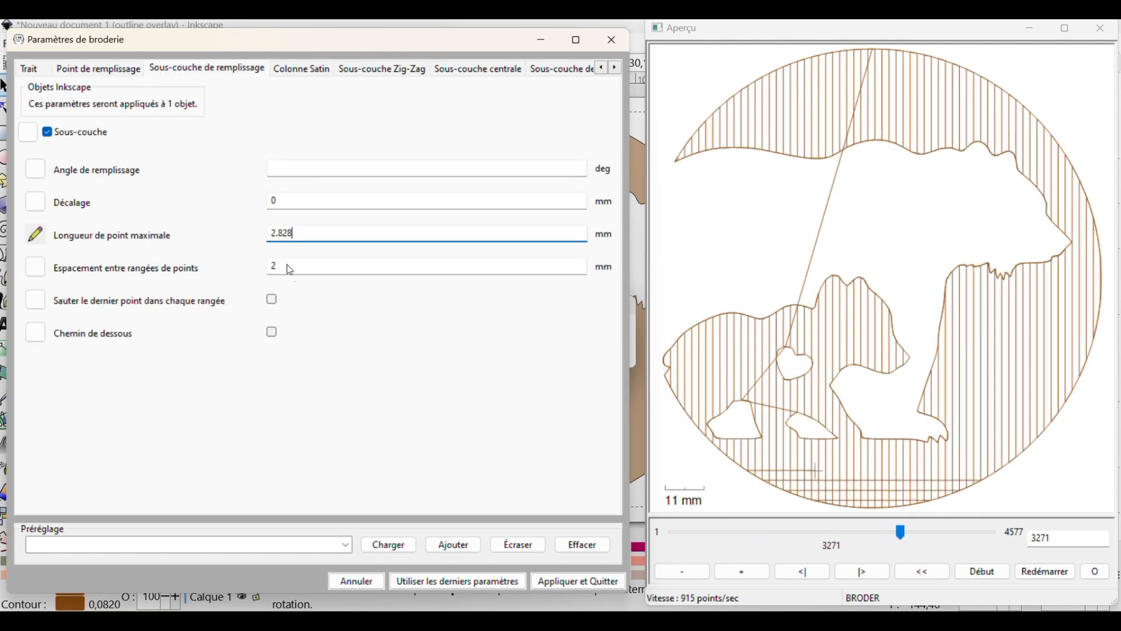
{"action": "left_click", "coordinate": [301, 267]}
{"action": "key", "text": "ctrl+v"}
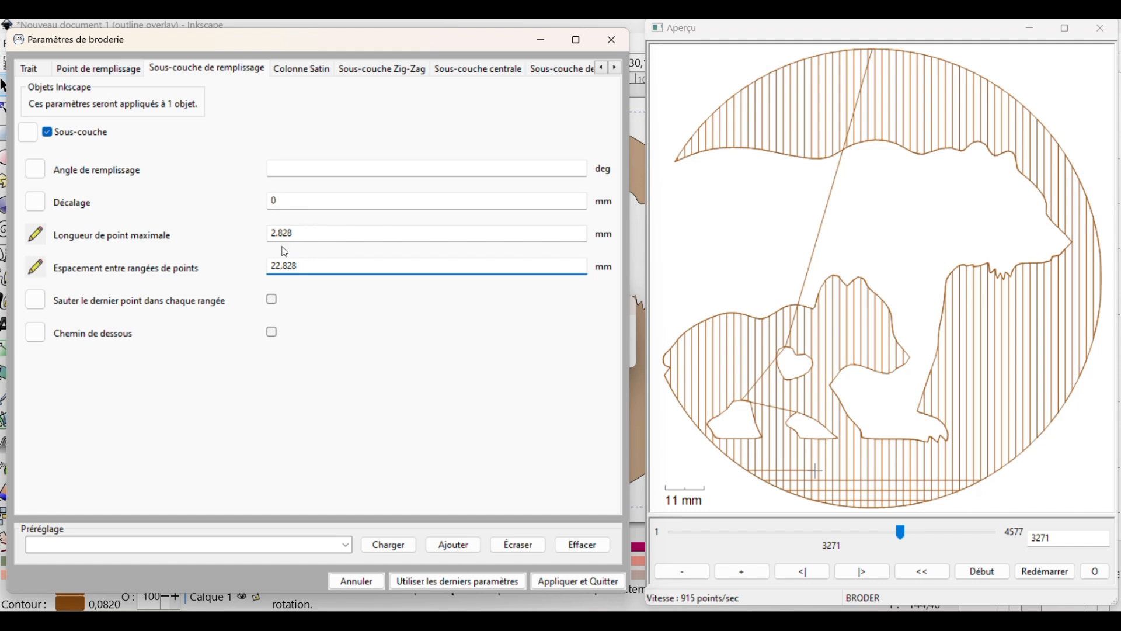
{"action": "key", "text": "BackSpace"}
{"action": "key", "text": "BackSpace"}
{"action": "key", "text": "BackSpace"}
{"action": "type", "text": ".828"}
Set the fill's stitch line angle to 45 degrees and apply the embroidery parameters
{"action": "left_click", "coordinate": [108, 71]}
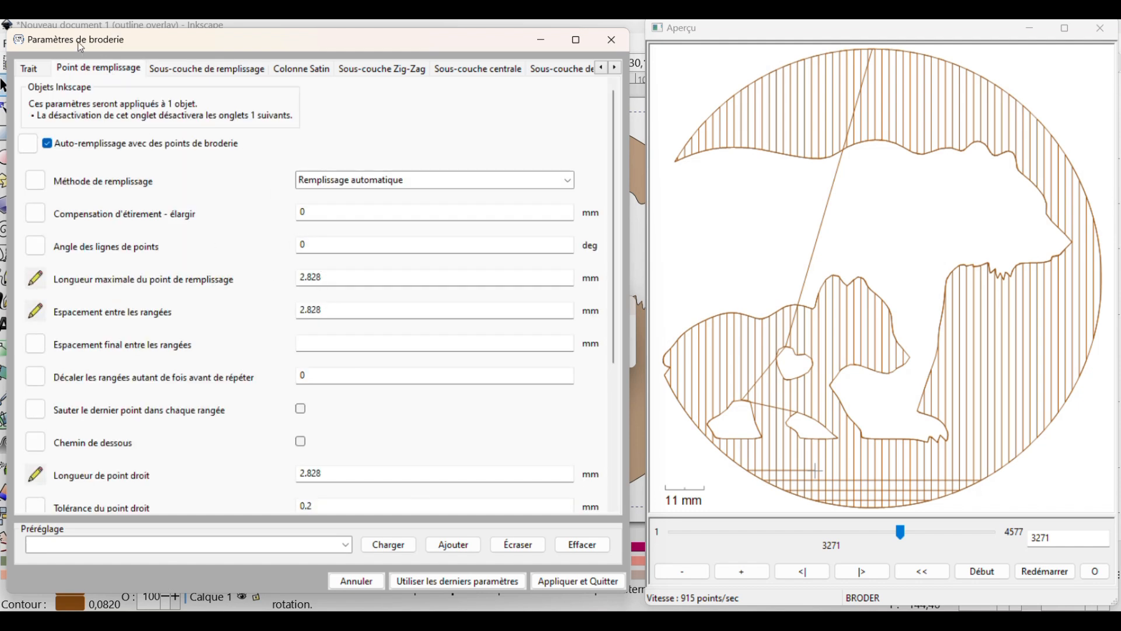
{"action": "left_click_drag", "start_coordinate": [311, 245], "coordinate": [268, 243]}
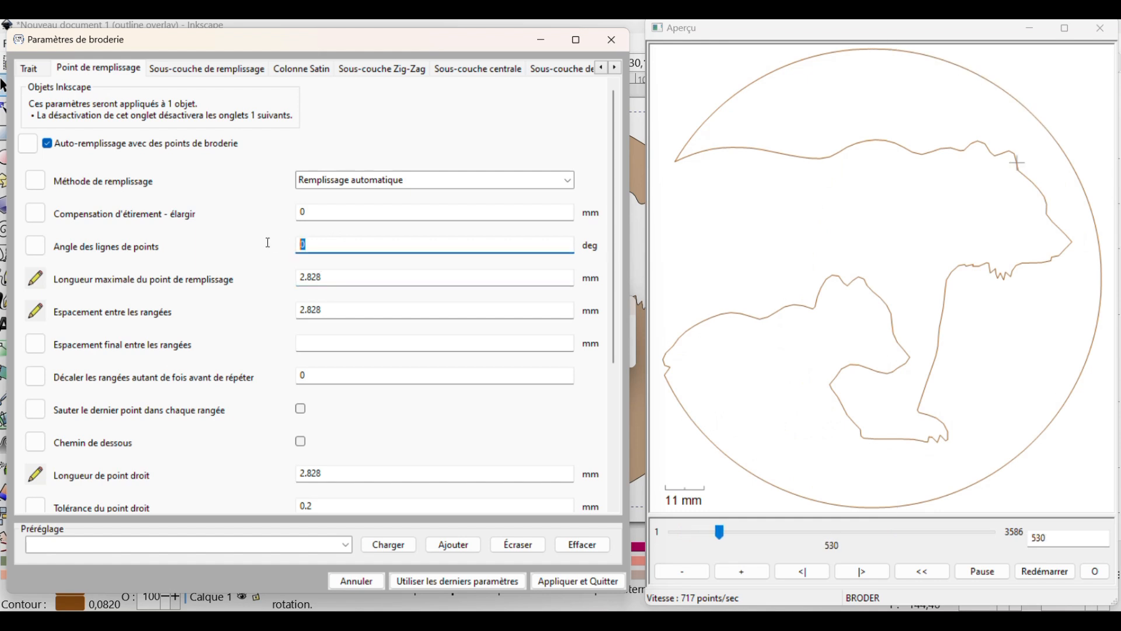
{"action": "type", "text": "45"}
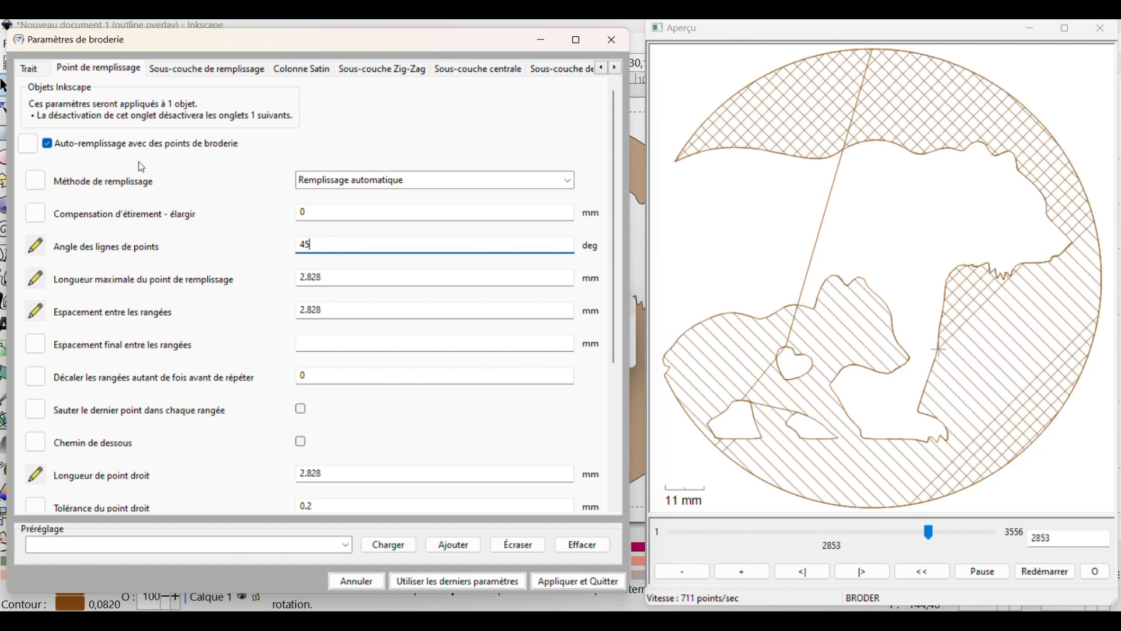
{"action": "left_click", "coordinate": [571, 584]}
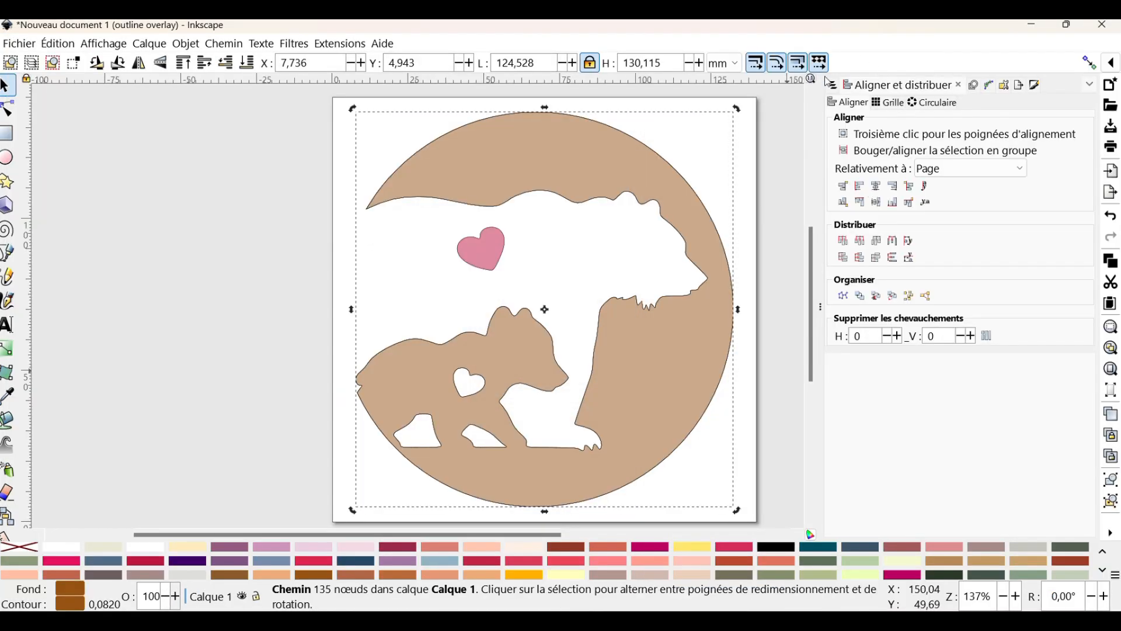
Rename the duplicate contour CONTOUR OURS 2EME CALCQUES and lower it one place below COEUR MERE in the object order
{"action": "key", "text": "ctrl+shift+l"}
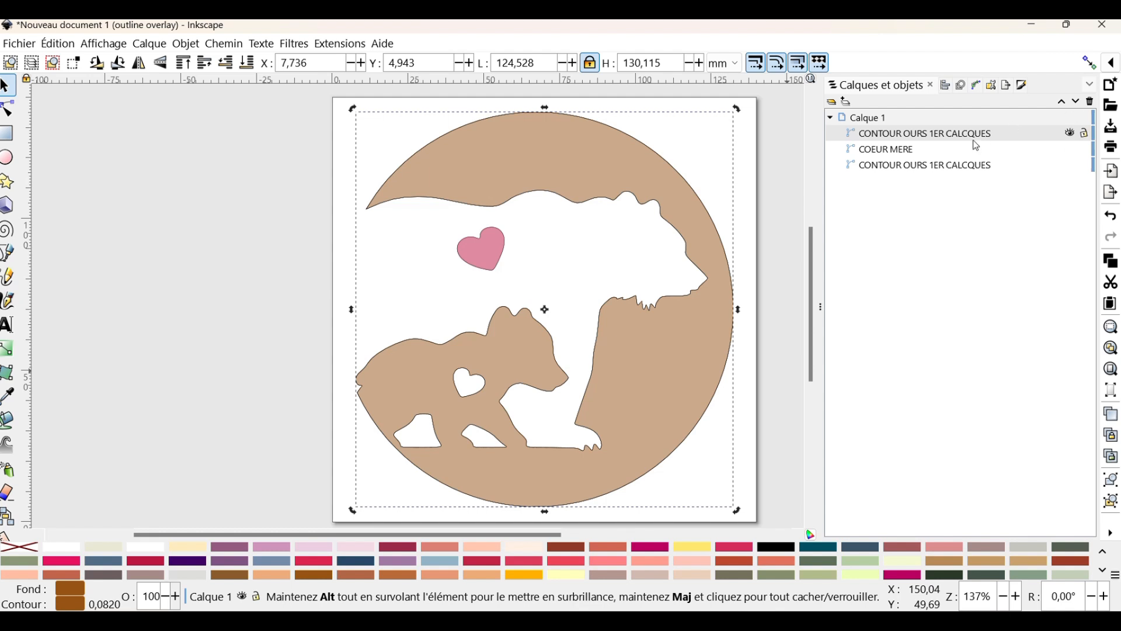
{"action": "double_click", "coordinate": [944, 135]}
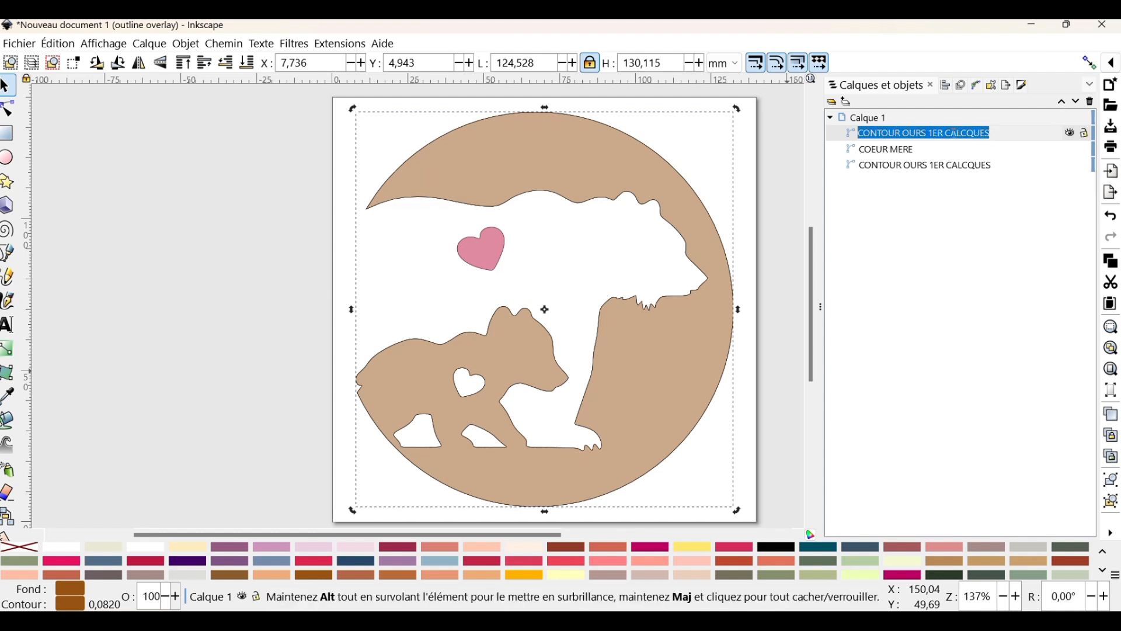
{"action": "left_click", "coordinate": [936, 132]}
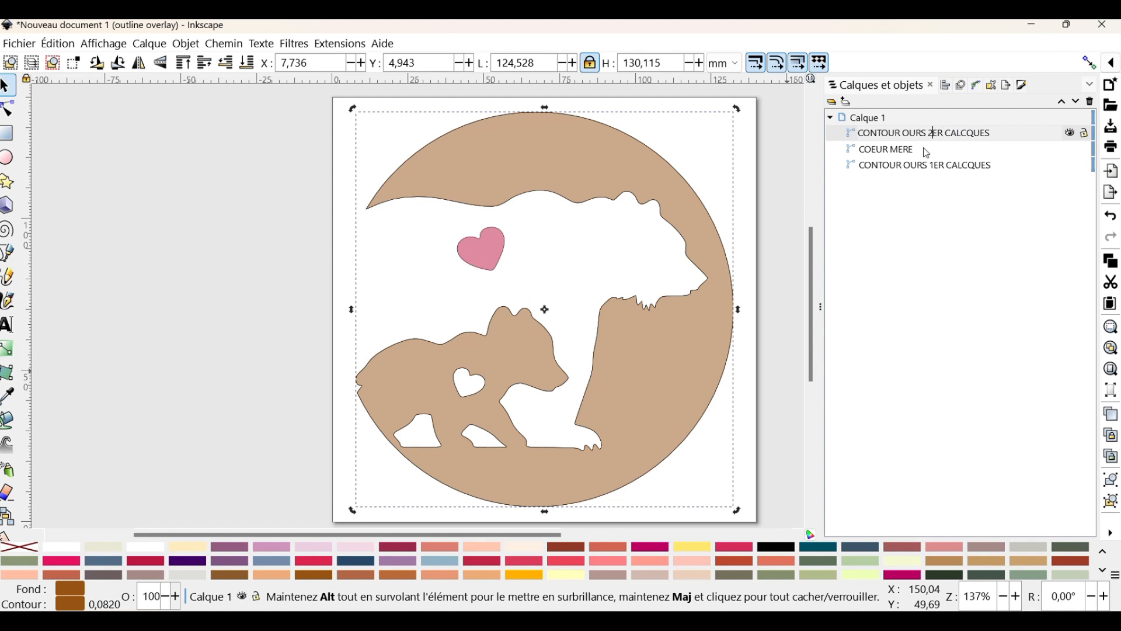
{"action": "key", "text": "Delete"}
{"action": "key", "text": "Delete"}
{"action": "type", "text": "2"}
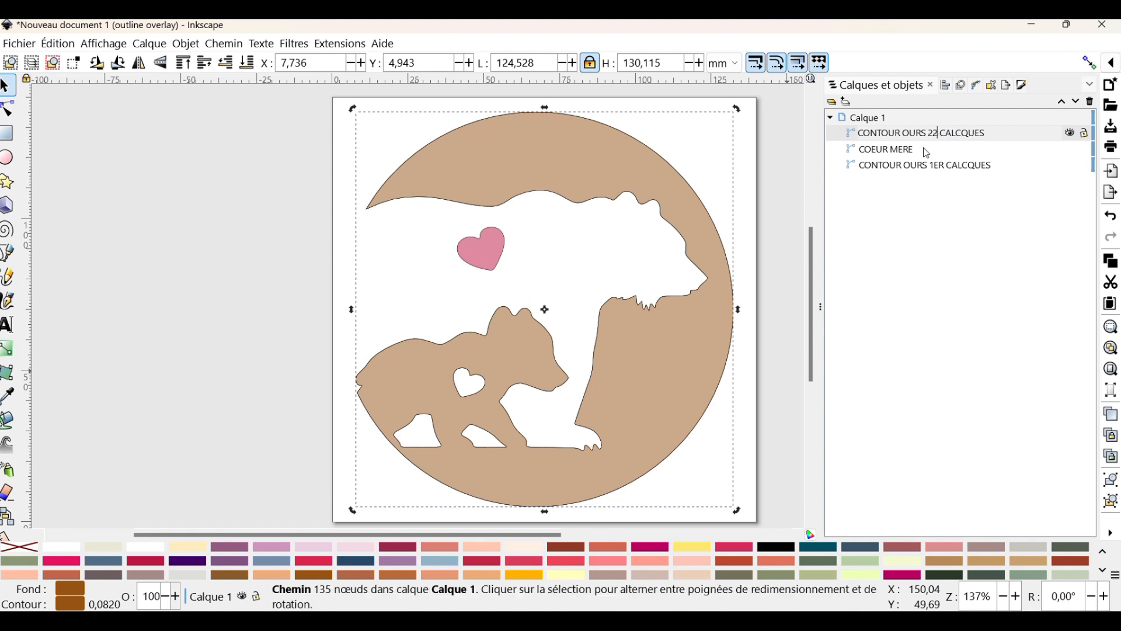
{"action": "type", "text": "M"}
{"action": "key", "text": "BackSpace"}
{"action": "key", "text": "BackSpace"}
{"action": "type", "text": "EME"}
{"action": "key", "text": "Return"}
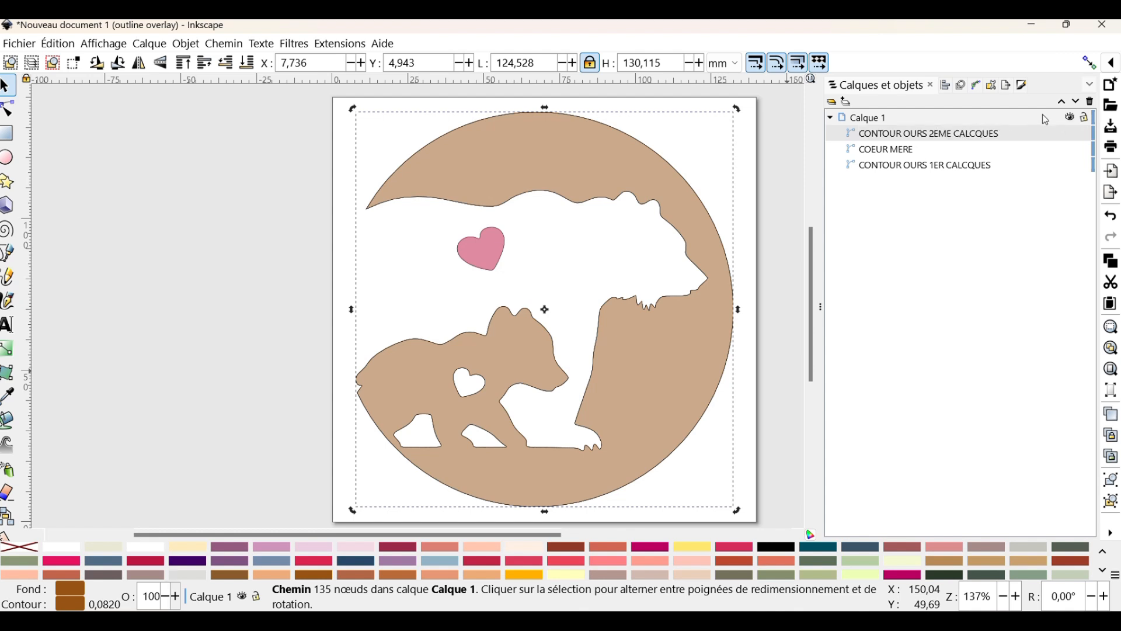
{"action": "left_click", "coordinate": [1078, 105]}
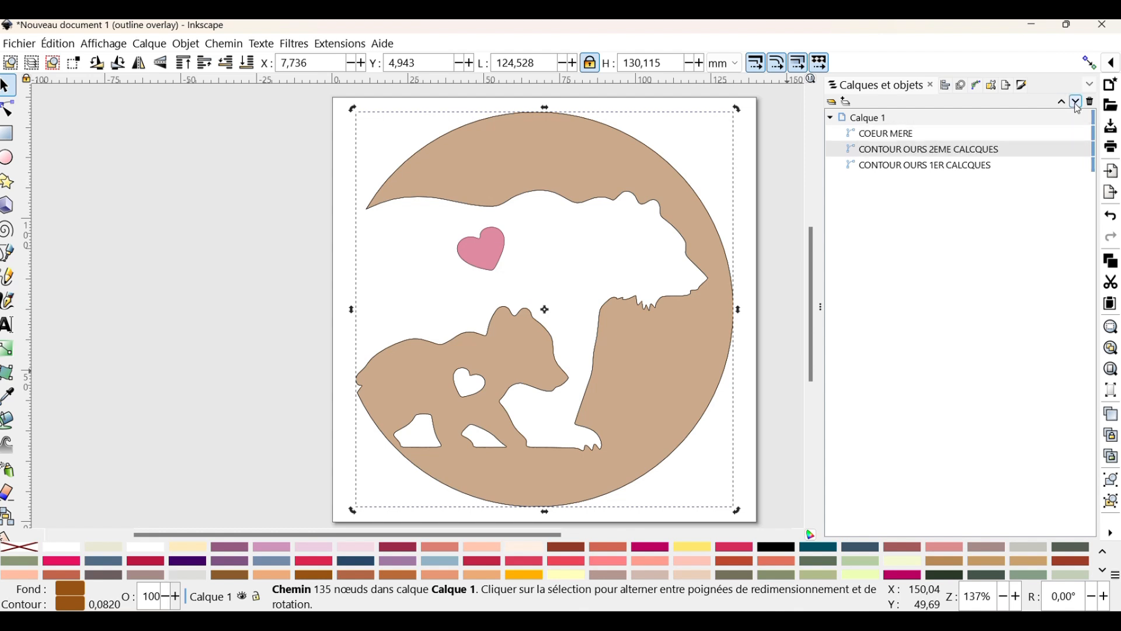
Preview the combined stitching of both bear contours in the Ink/Stitch parameters, leaving without applying changes
{"action": "left_click", "coordinate": [958, 169], "text": "shift"}
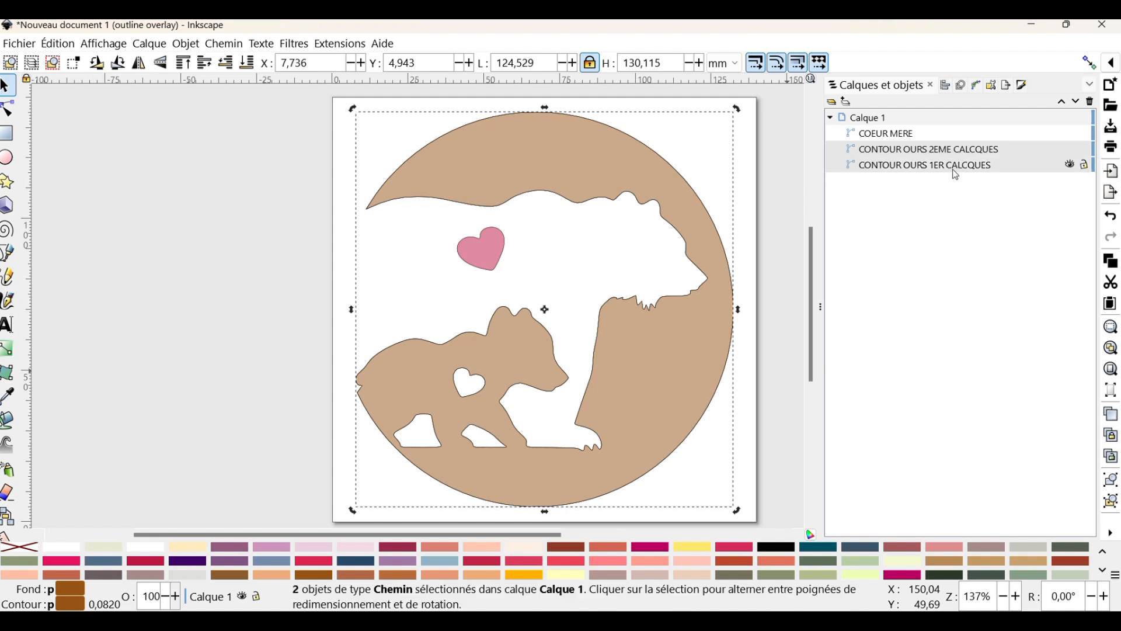
{"action": "left_click", "coordinate": [338, 45]}
{"action": "mouse_move", "coordinate": [357, 265]}
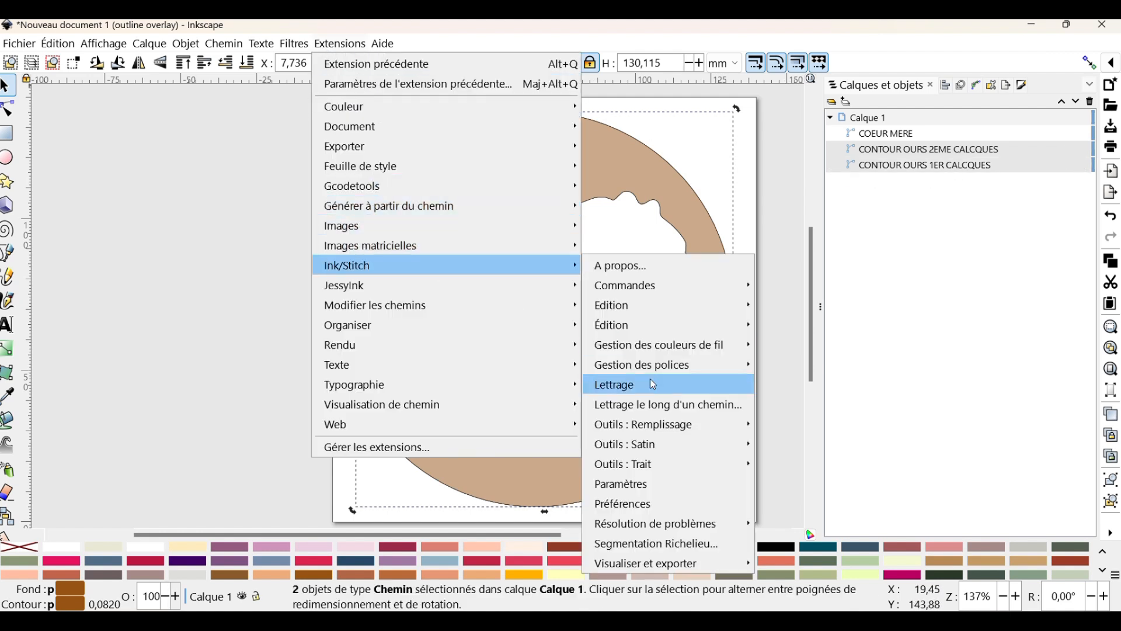
{"action": "left_click", "coordinate": [648, 480]}
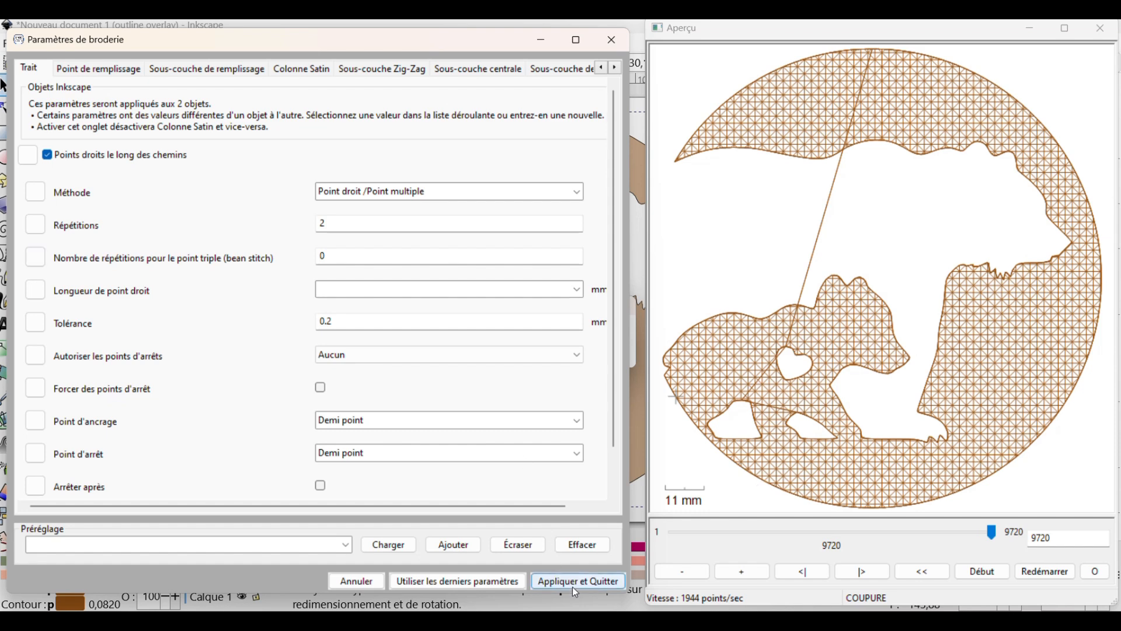
{"action": "left_click", "coordinate": [356, 581]}
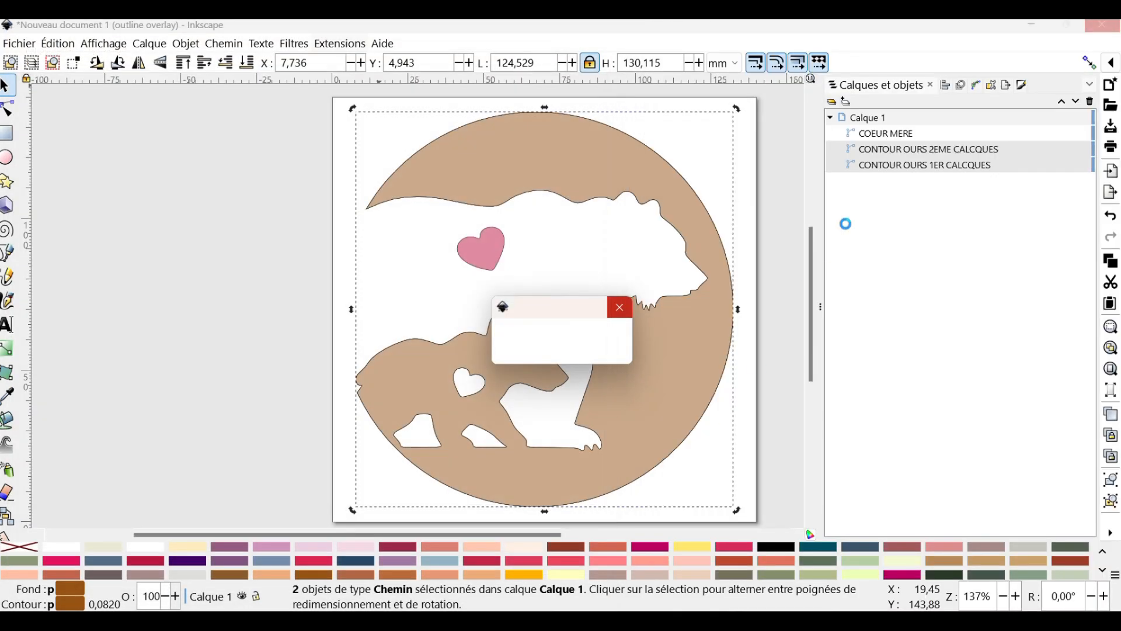
Remove the stroke colour from CONTOUR OURS 1ER CALCQUES
{"action": "left_click", "coordinate": [927, 166]}
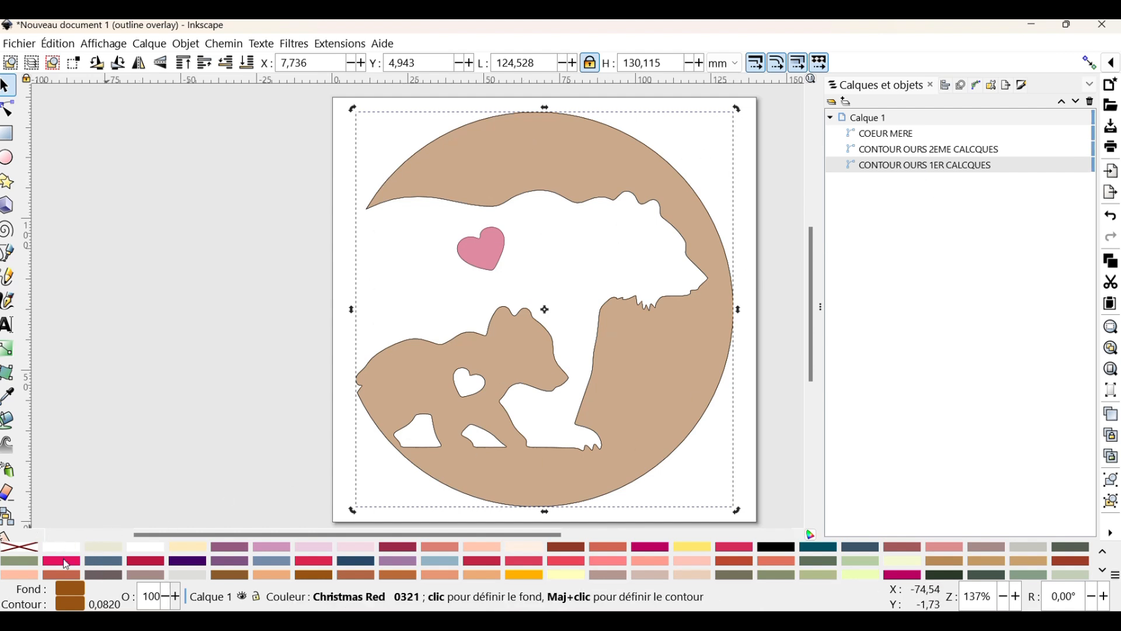
{"action": "right_click", "coordinate": [22, 547]}
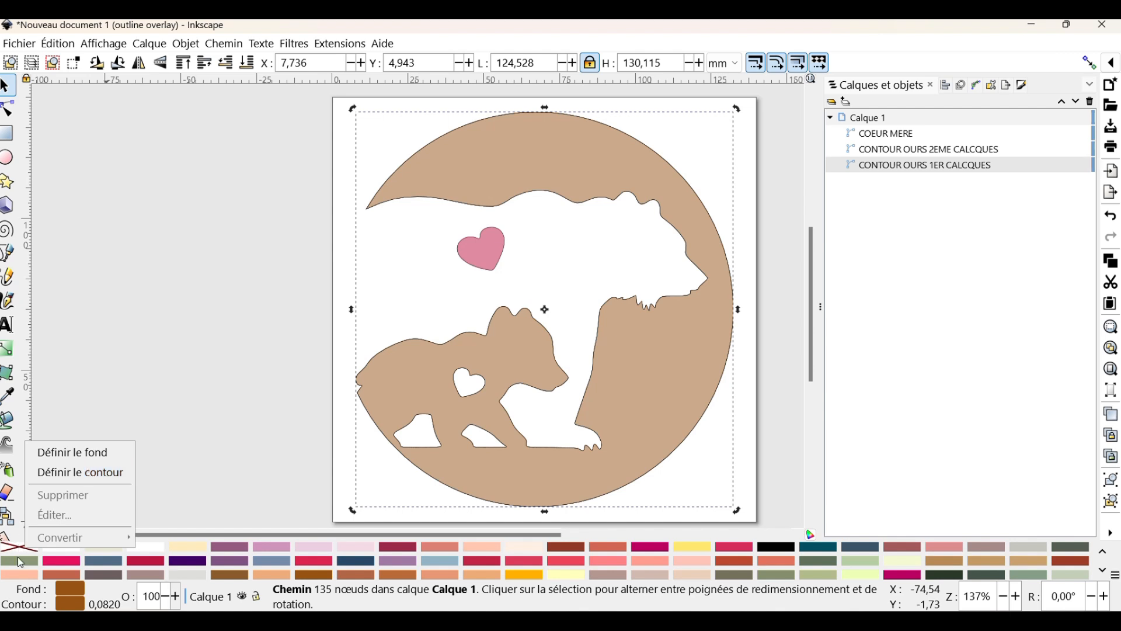
{"action": "left_click", "coordinate": [78, 474]}
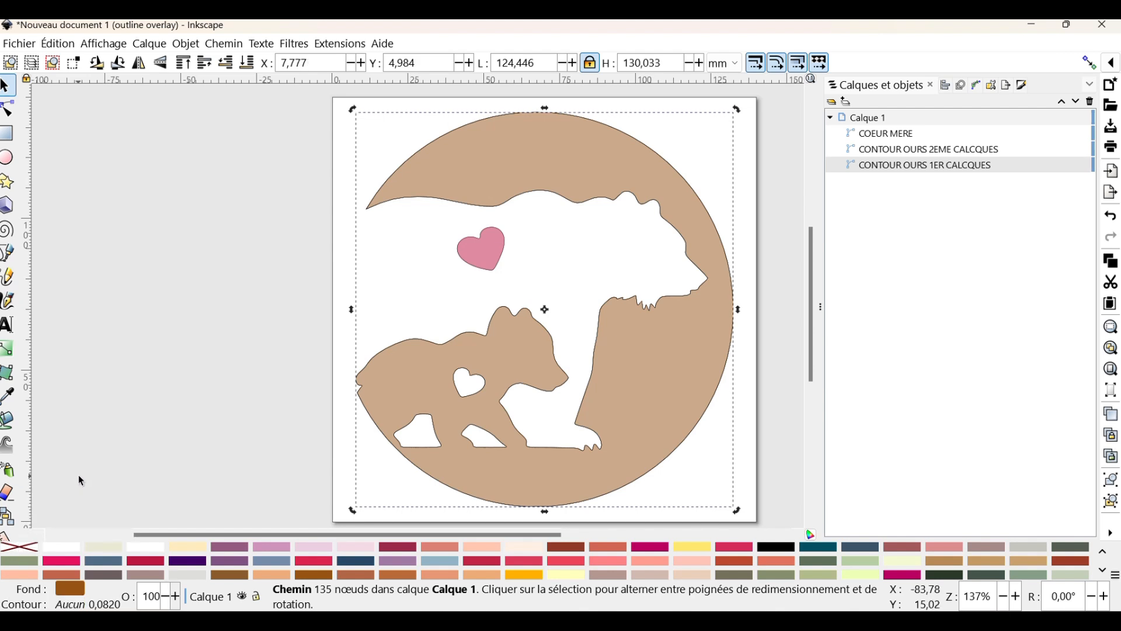
Rename the mother bear's heart object COEUR MERE 1ER CALQUE
{"action": "left_click", "coordinate": [941, 150]}
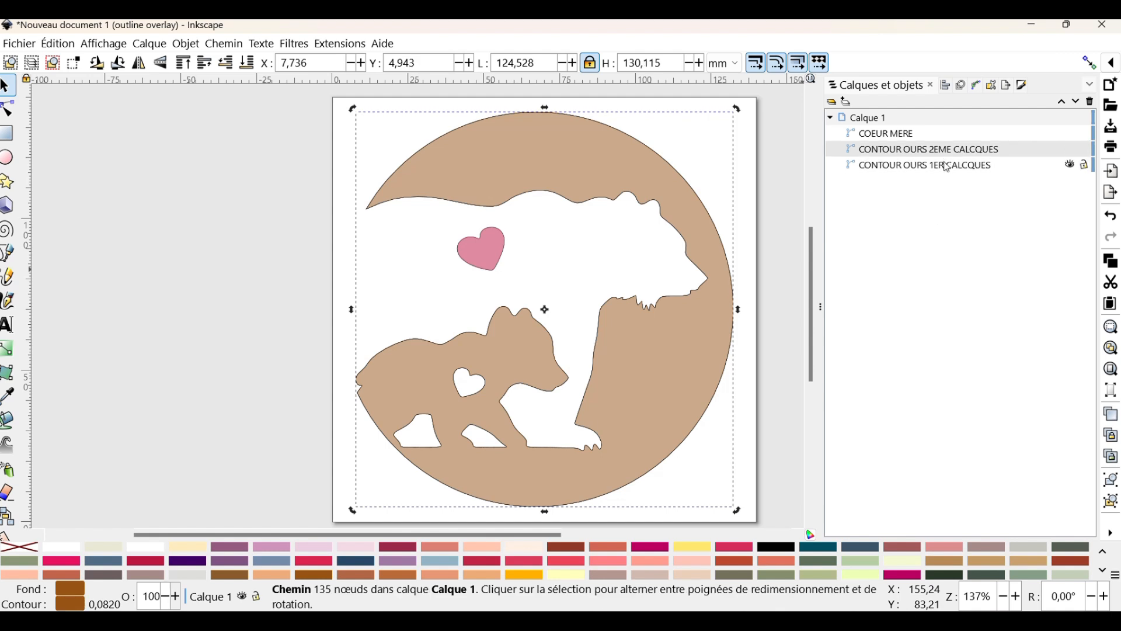
{"action": "left_click", "coordinate": [895, 137]}
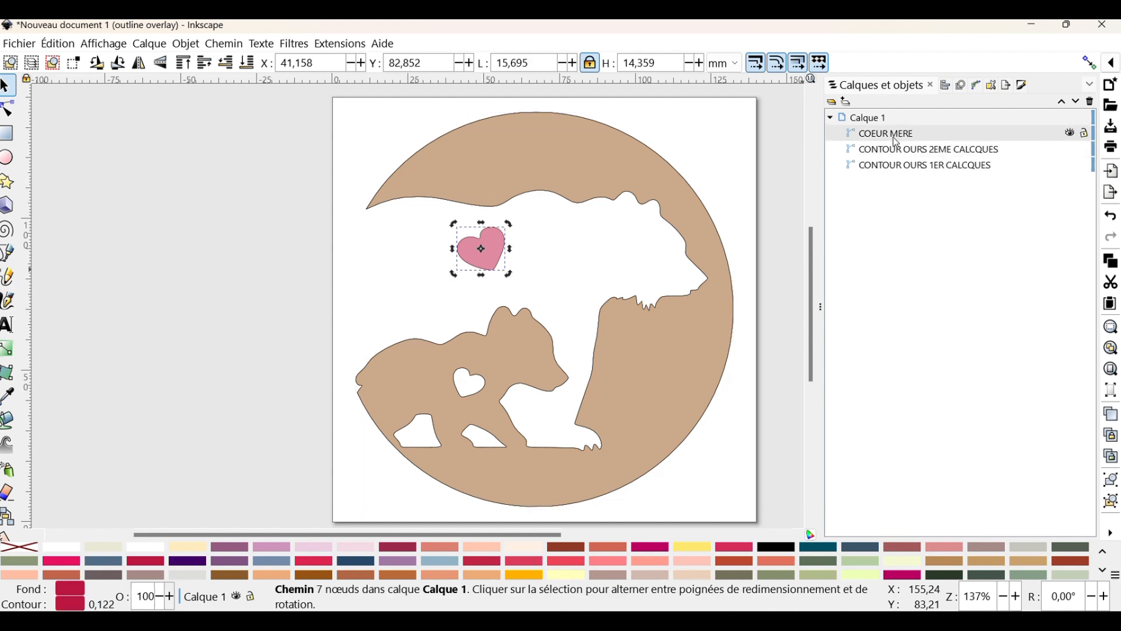
{"action": "left_click", "coordinate": [933, 134]}
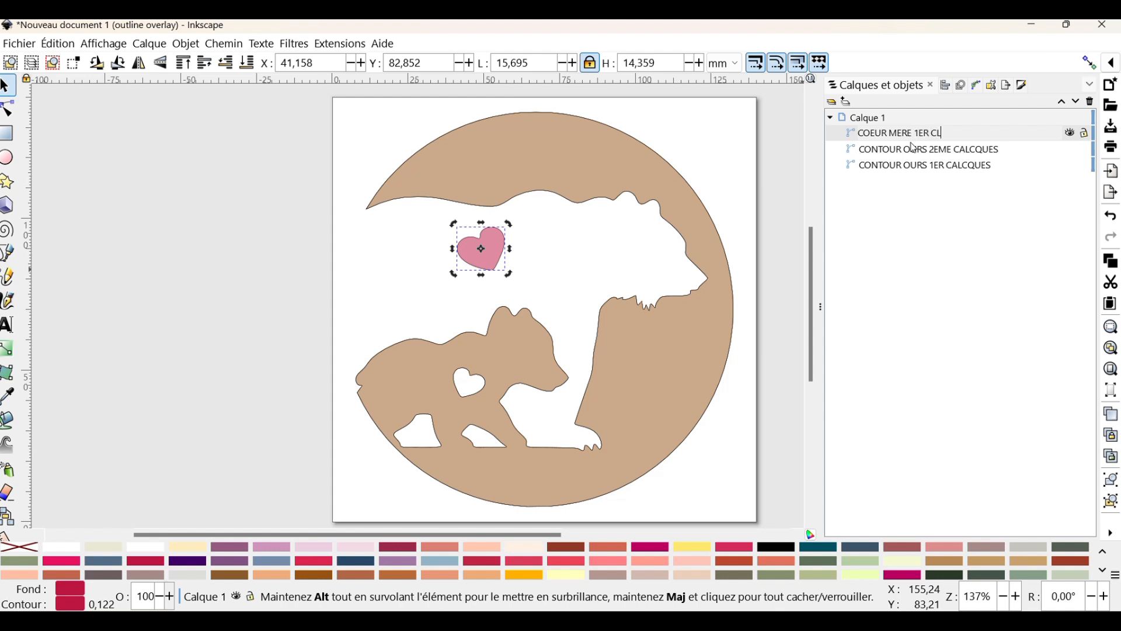
{"action": "key", "text": "Return"}
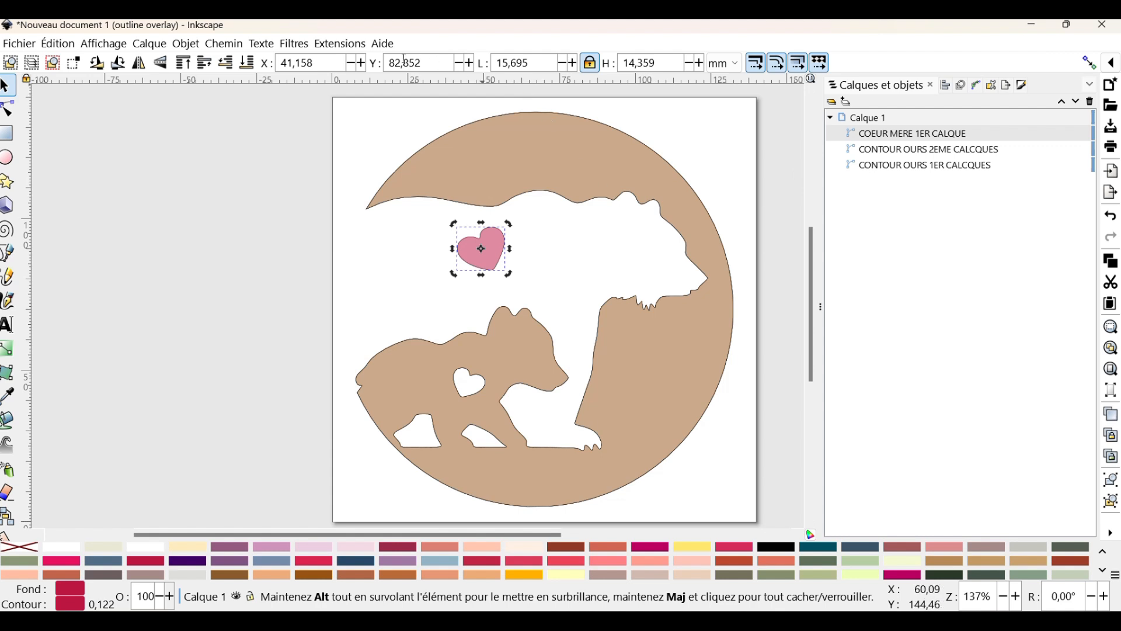
In the Ink/Stitch parameters, set the heart's stroke to 2 repetitions, 1 mm stitch length, lock stitches Aucun and no trim after
{"action": "left_click", "coordinate": [339, 48]}
{"action": "mouse_move", "coordinate": [373, 266]}
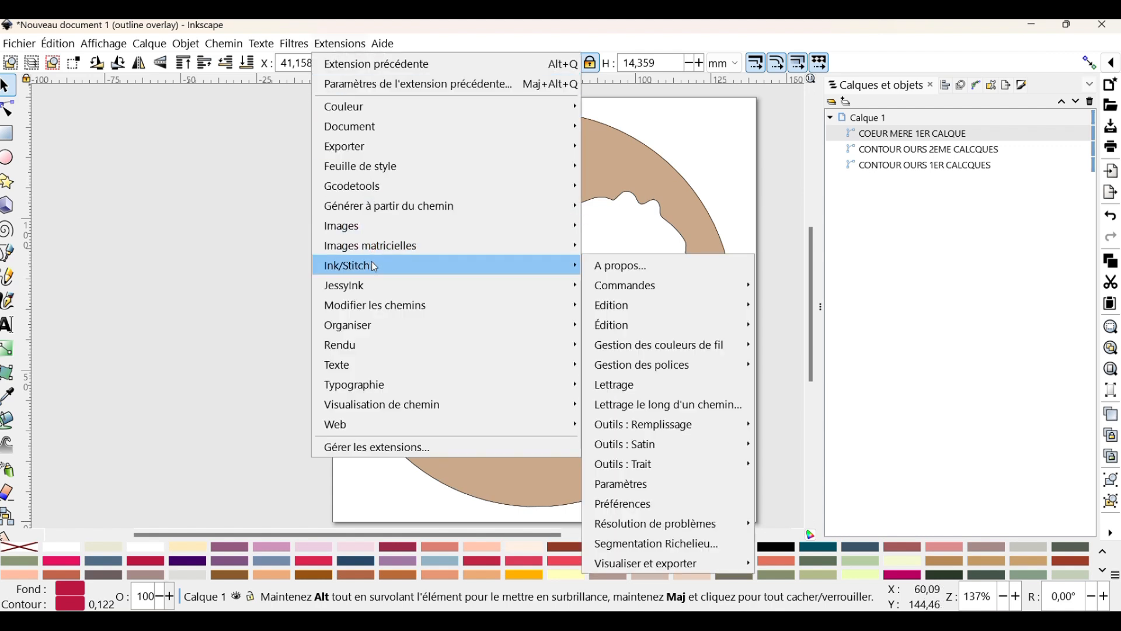
{"action": "left_click", "coordinate": [661, 493]}
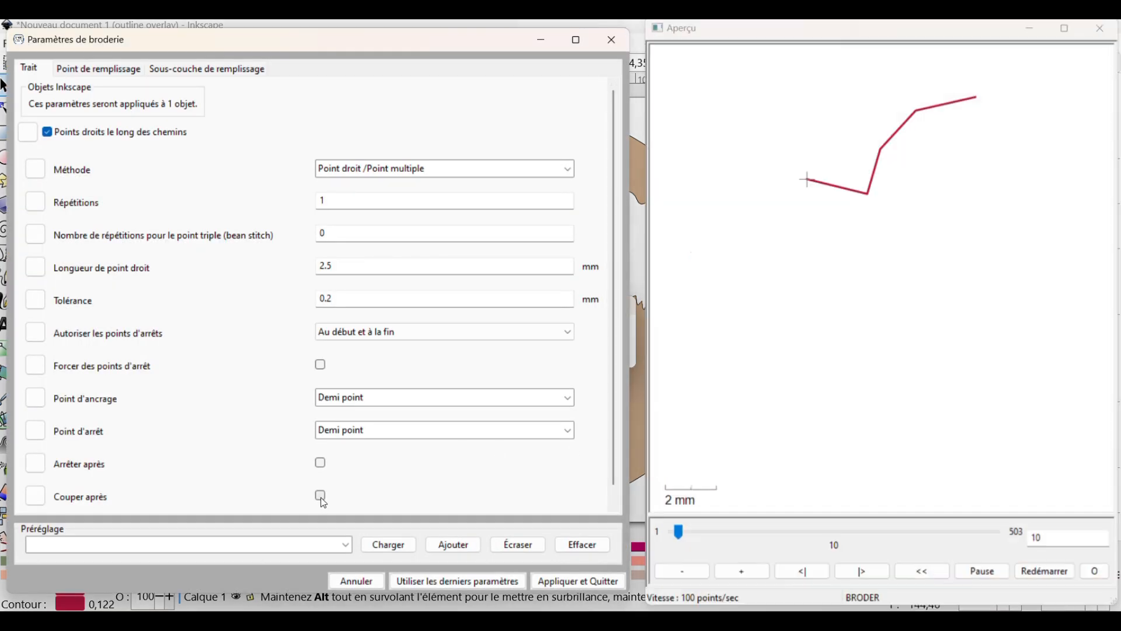
{"action": "left_click", "coordinate": [321, 497]}
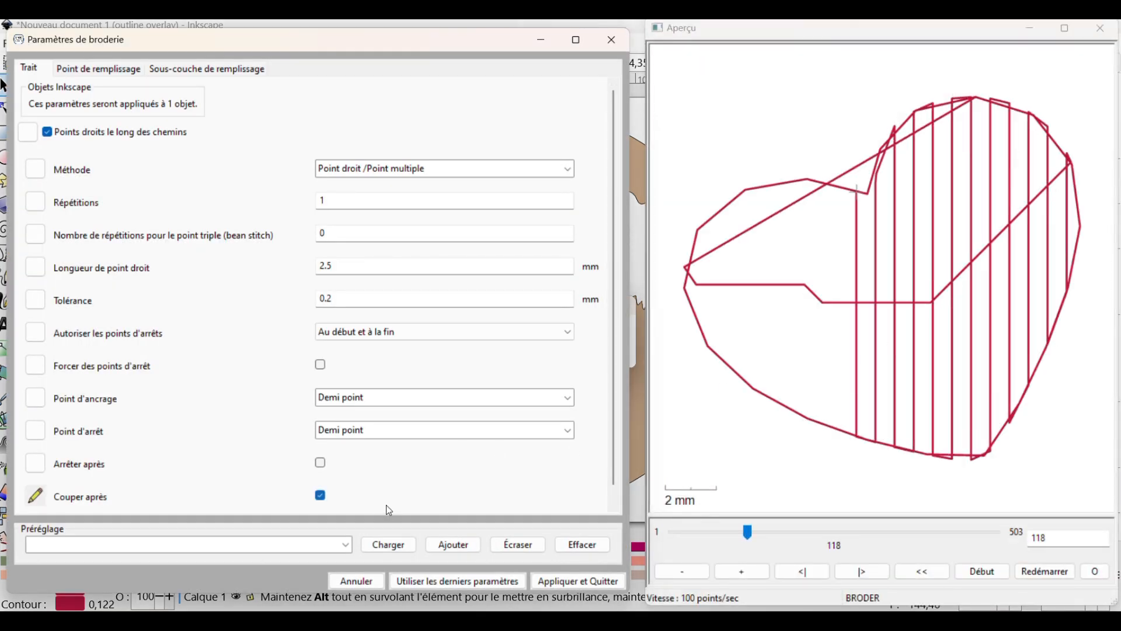
{"action": "double_click", "coordinate": [346, 259]}
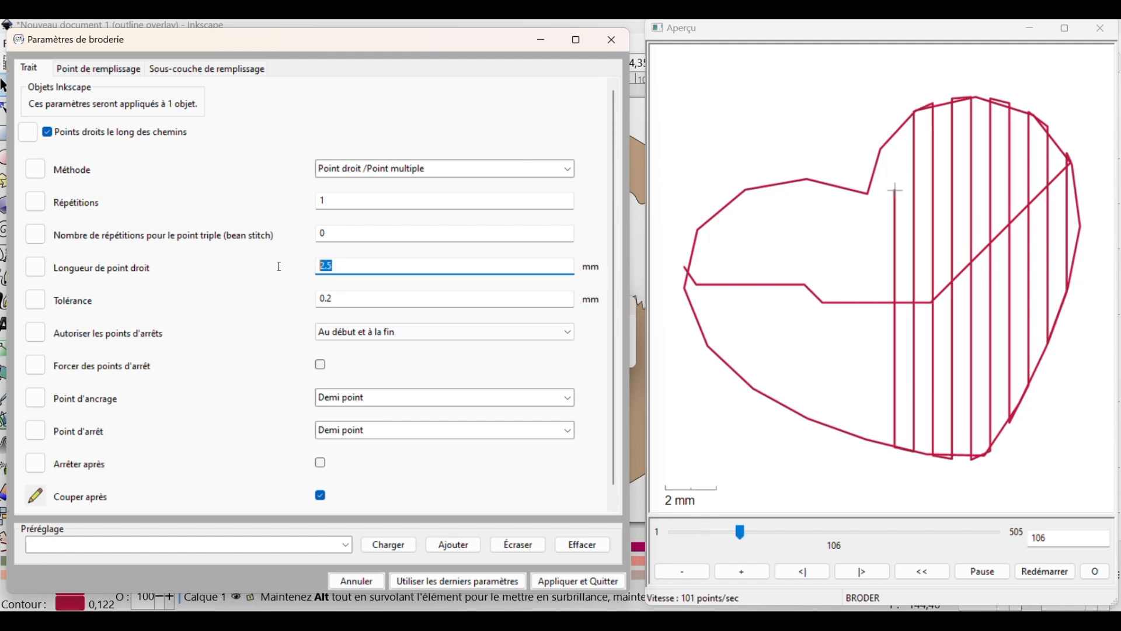
{"action": "type", "text": "1"}
{"action": "double_click", "coordinate": [338, 197]}
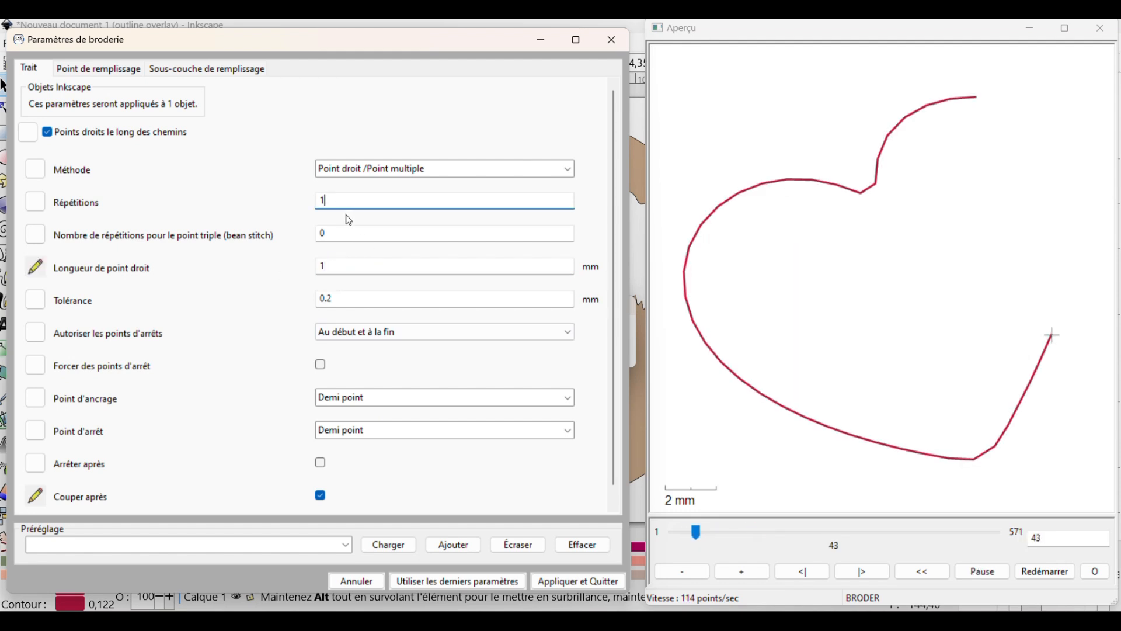
{"action": "type", "text": "2"}
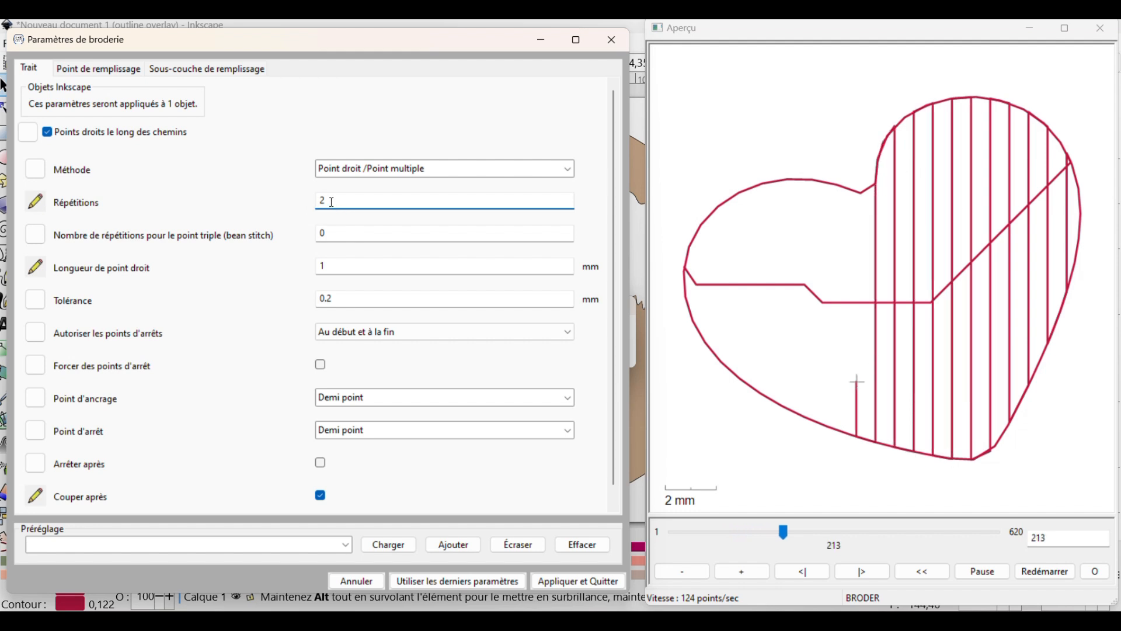
{"action": "left_click", "coordinate": [368, 331]}
{"action": "left_click", "coordinate": [375, 379]}
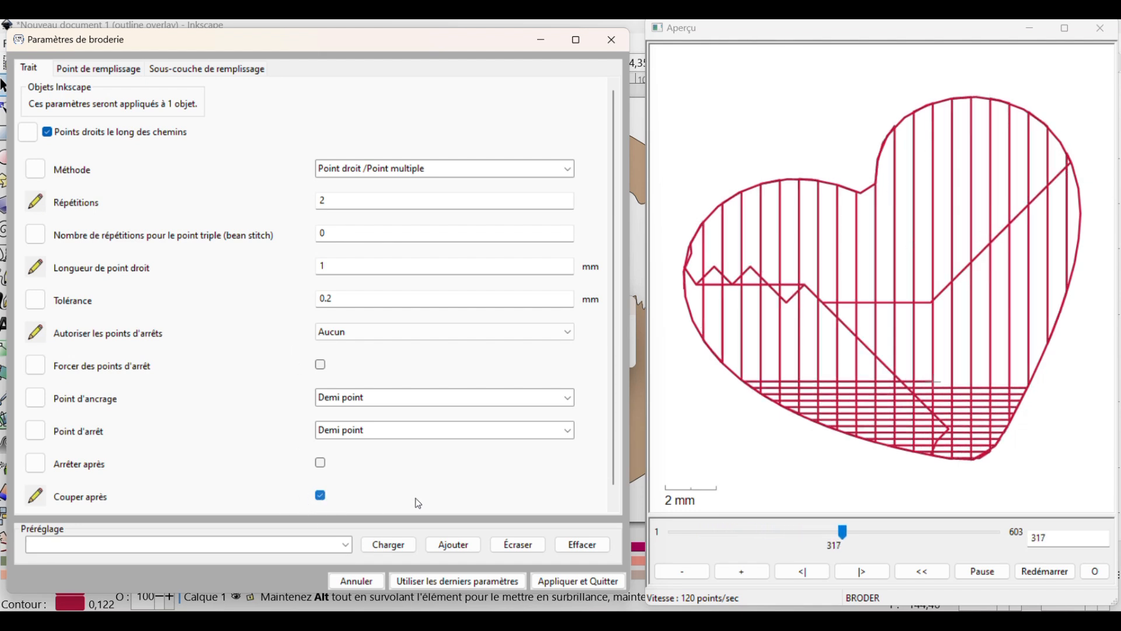
{"action": "left_click", "coordinate": [319, 495]}
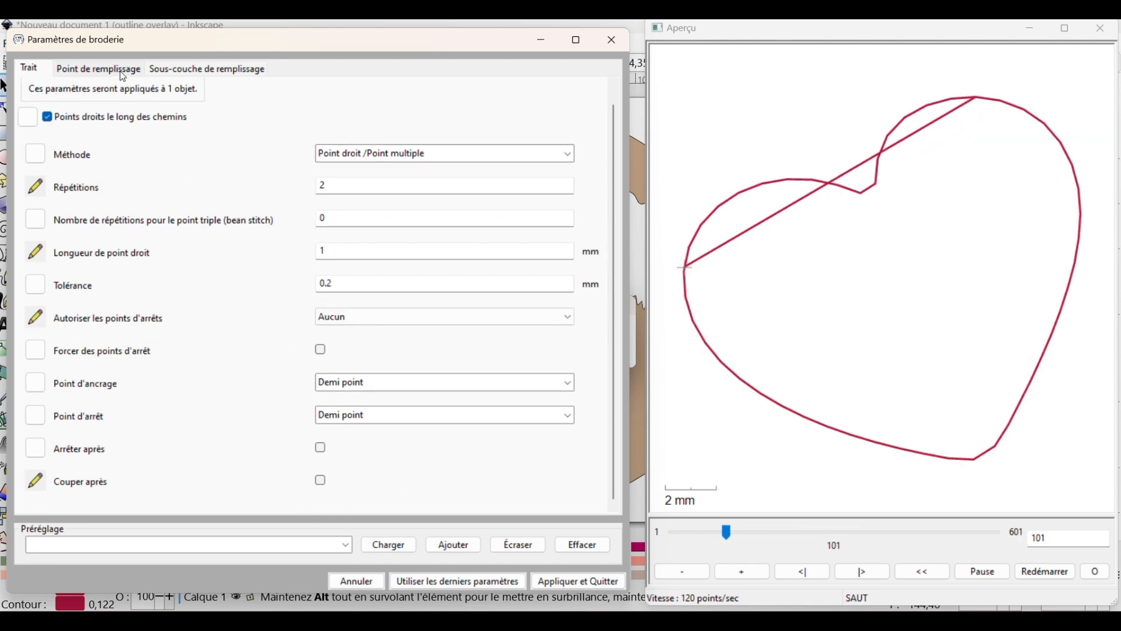
Set the heart fill's maximum stitch length, row spacing and running stitch length to 2 mm, row stagger to 0, and disable the underpath
{"action": "left_click", "coordinate": [98, 68]}
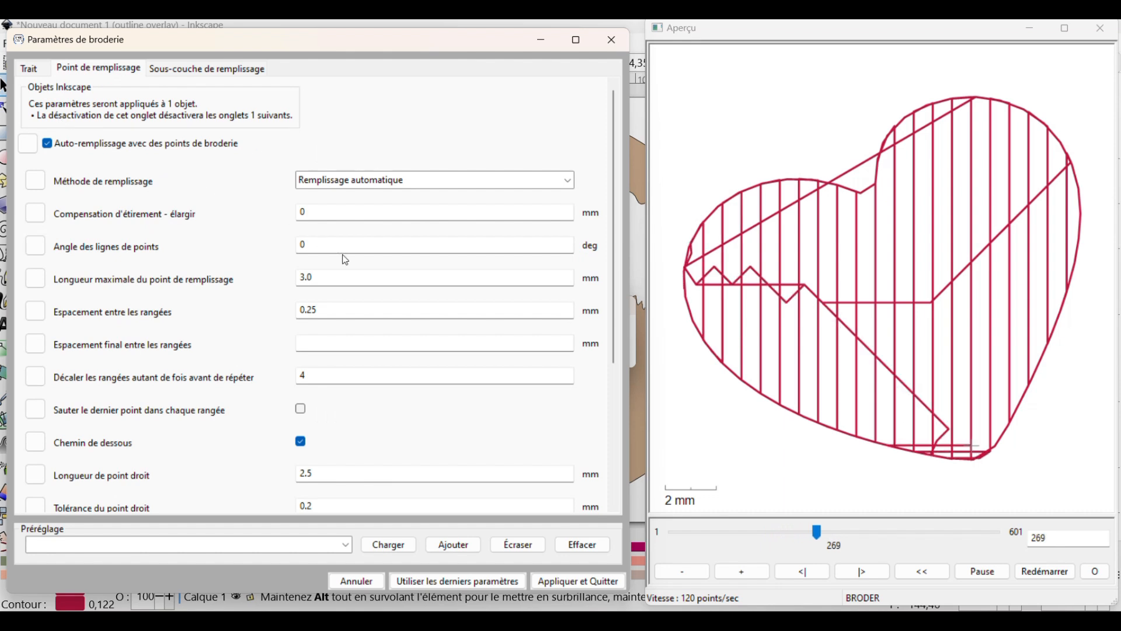
{"action": "double_click", "coordinate": [325, 277]}
{"action": "type", "text": "2"}
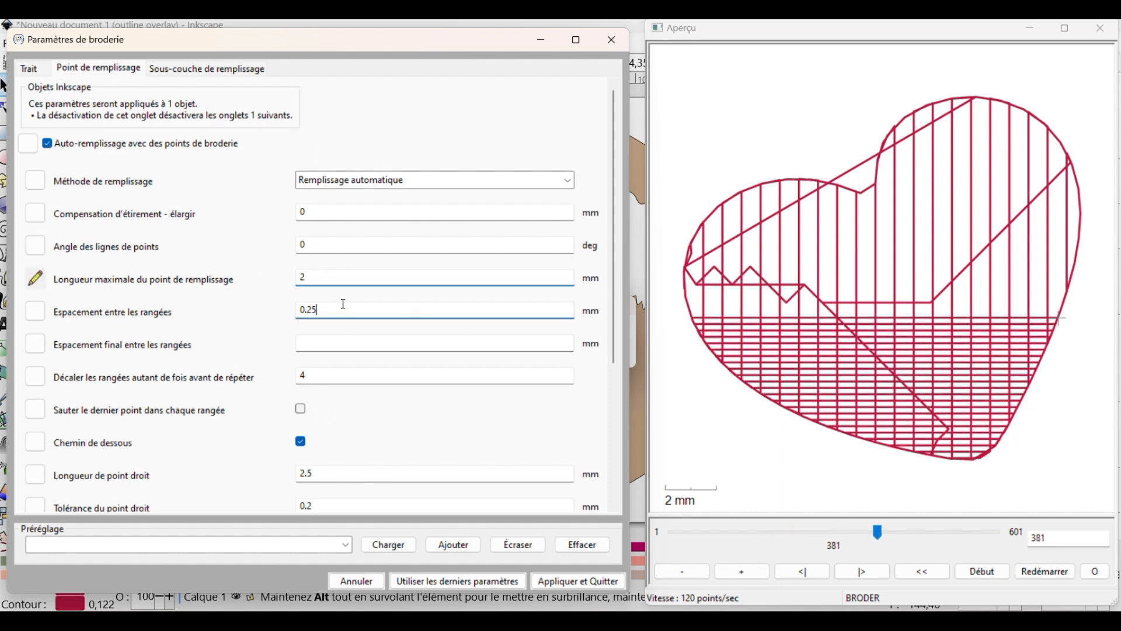
{"action": "double_click", "coordinate": [343, 303]}
{"action": "double_click", "coordinate": [330, 372]}
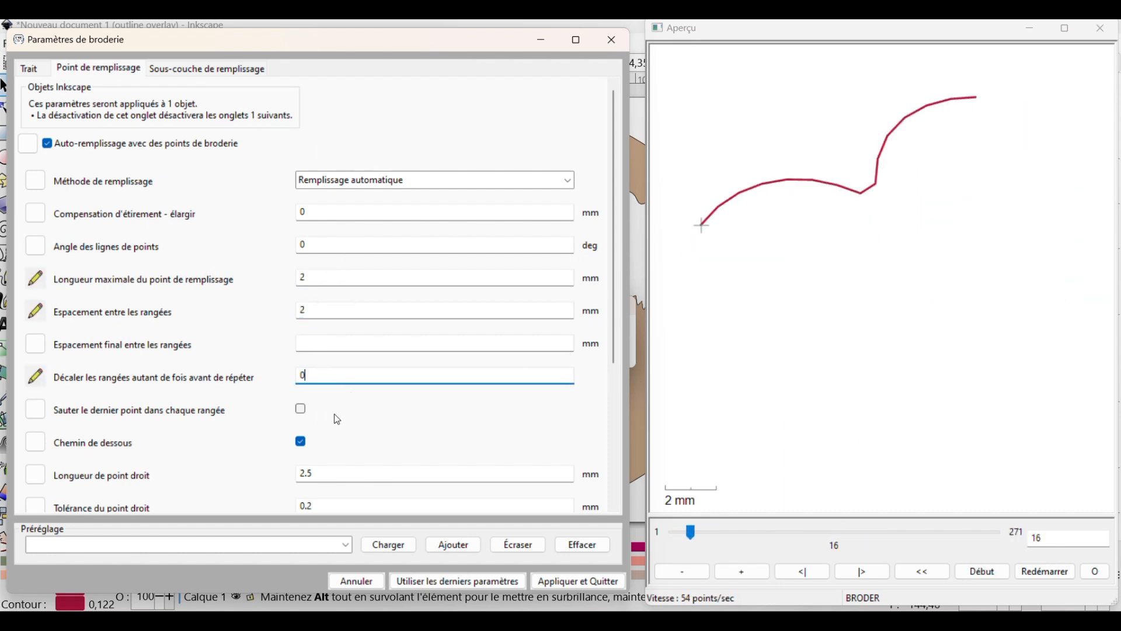
{"action": "left_click", "coordinate": [301, 441]}
{"action": "double_click", "coordinate": [327, 473]}
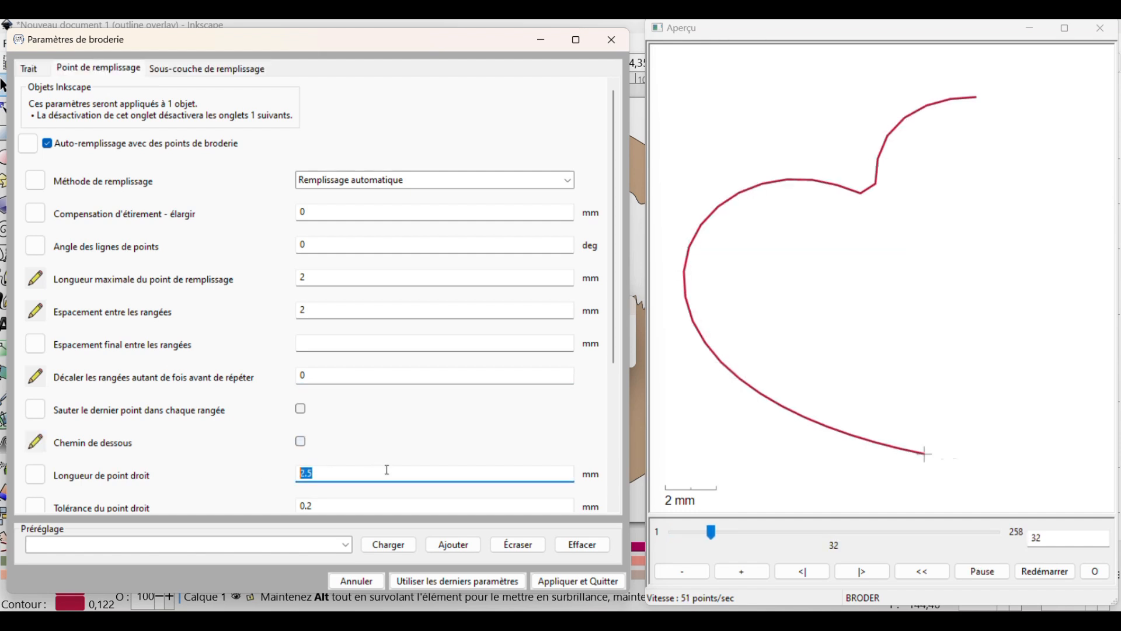
{"action": "type", "text": "2"}
Set the heart fill's lock stitches to Aucun and enable trimming after the fill
{"action": "scroll", "coordinate": [231, 461], "scroll_direction": "down", "scroll_amount": 1}
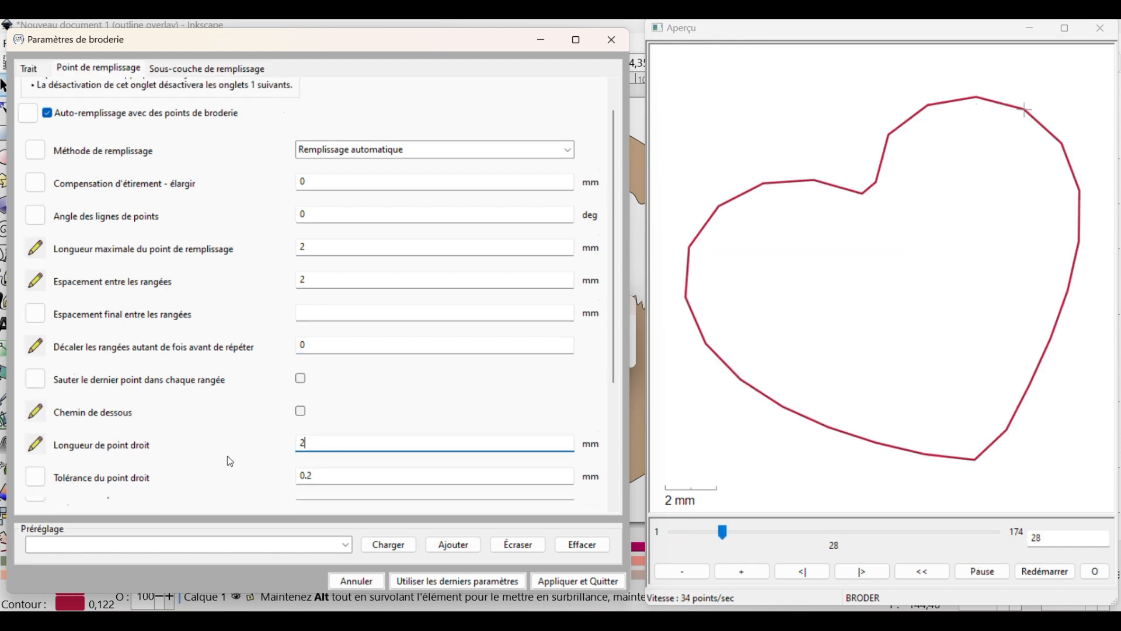
{"action": "scroll", "coordinate": [231, 461], "scroll_direction": "down", "scroll_amount": 1}
{"action": "left_click", "coordinate": [327, 494]}
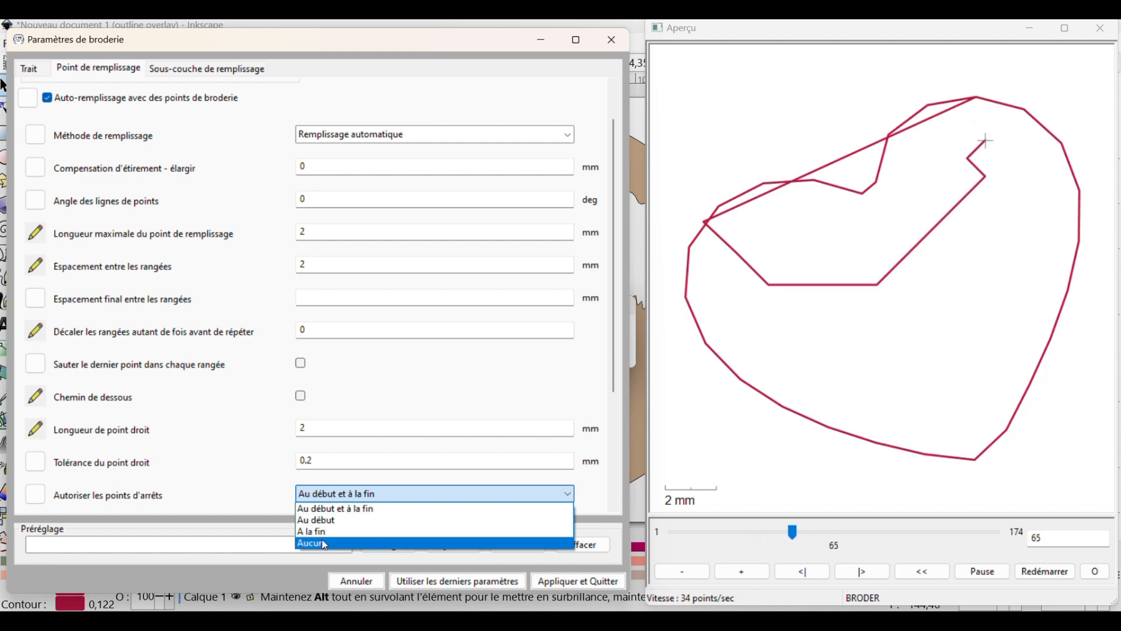
{"action": "left_click", "coordinate": [324, 544]}
{"action": "scroll", "coordinate": [185, 447], "scroll_direction": "down", "scroll_amount": 6}
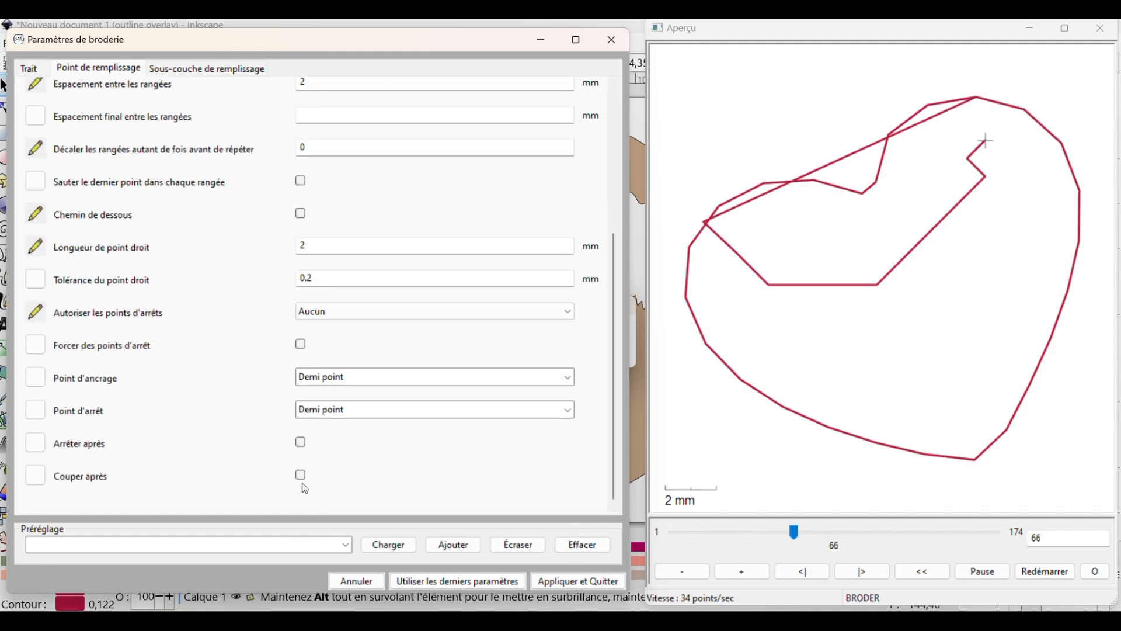
{"action": "left_click", "coordinate": [302, 475]}
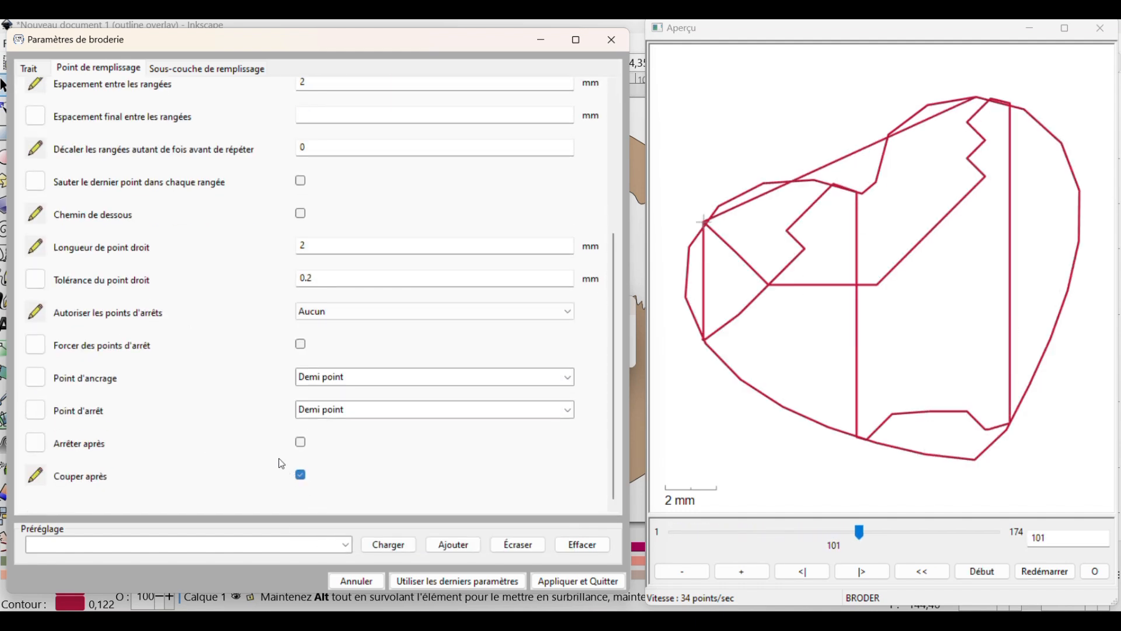
Disable the heart underlay's underpath, set its maximum stitch length and row spacing to 2 mm, and apply the embroidery parameters
{"action": "left_click", "coordinate": [199, 70]}
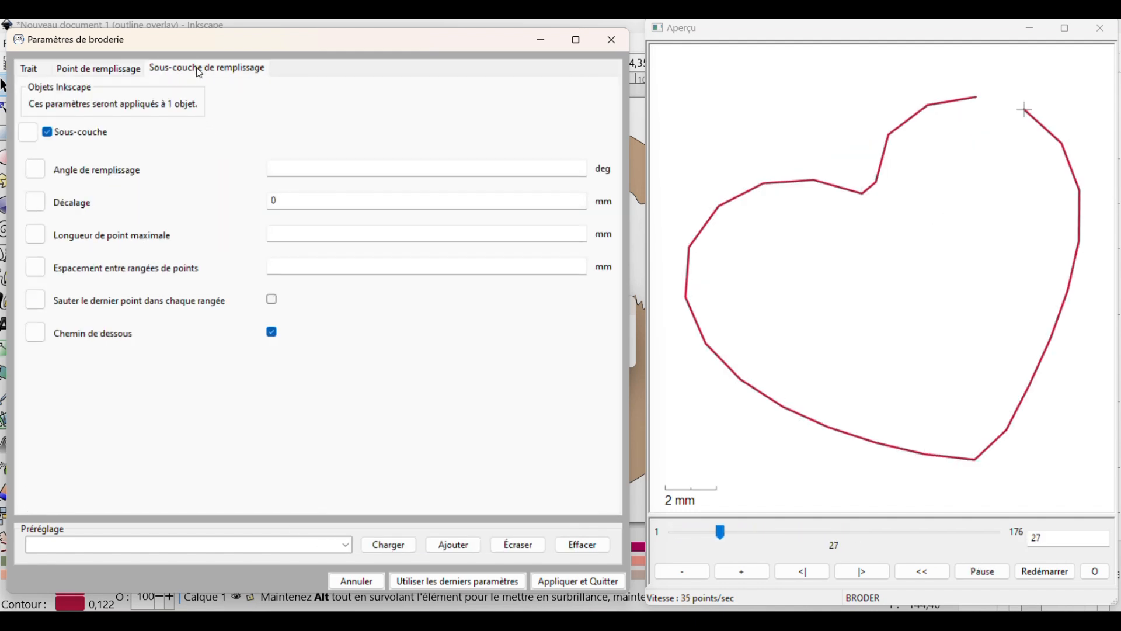
{"action": "left_click", "coordinate": [272, 331]}
{"action": "left_click", "coordinate": [293, 234]}
{"action": "type", "text": "2"}
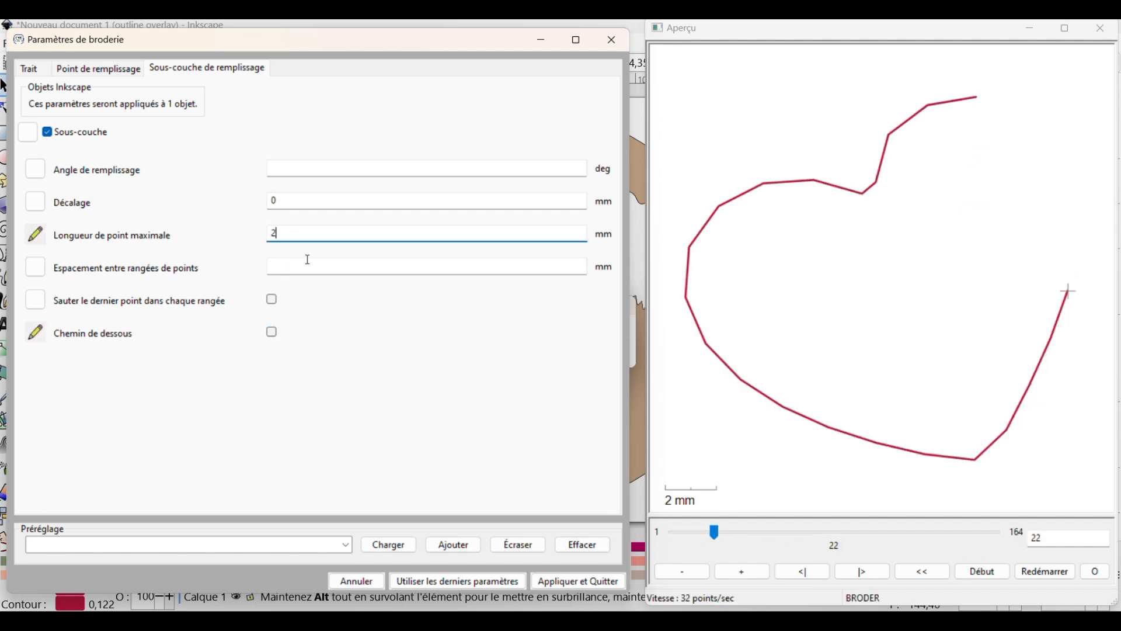
{"action": "left_click", "coordinate": [303, 264]}
{"action": "type", "text": "2"}
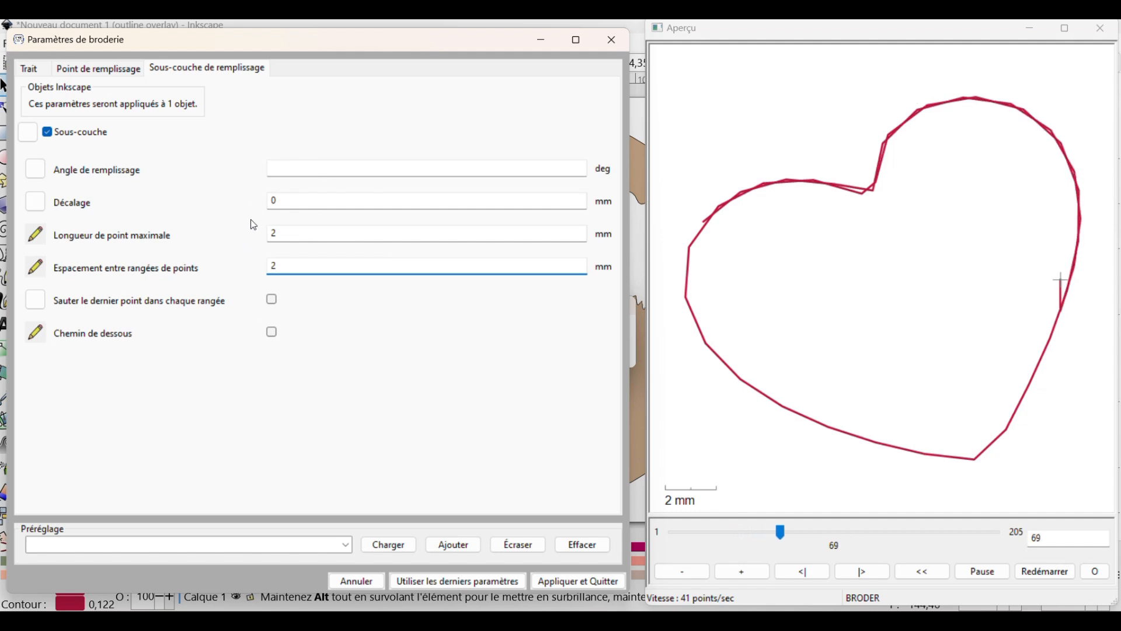
{"action": "left_click", "coordinate": [564, 581]}
Copy the mother bear's heart and paste a duplicate onto the canvas
{"action": "left_click", "coordinate": [482, 248]}
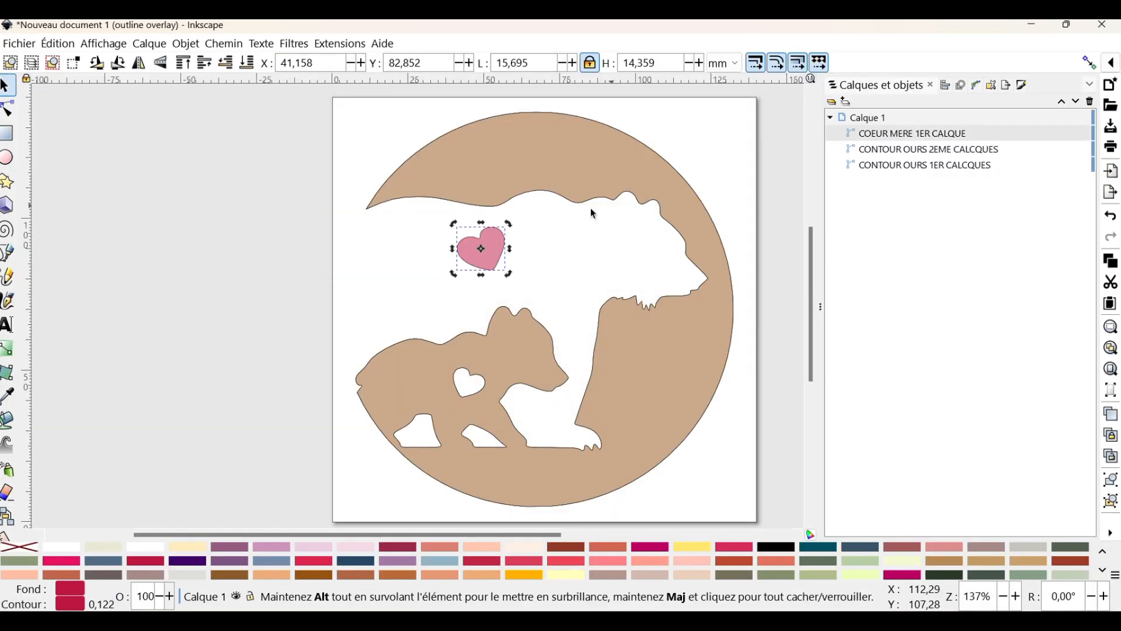
{"action": "right_click", "coordinate": [504, 241]}
{"action": "left_click", "coordinate": [536, 279]}
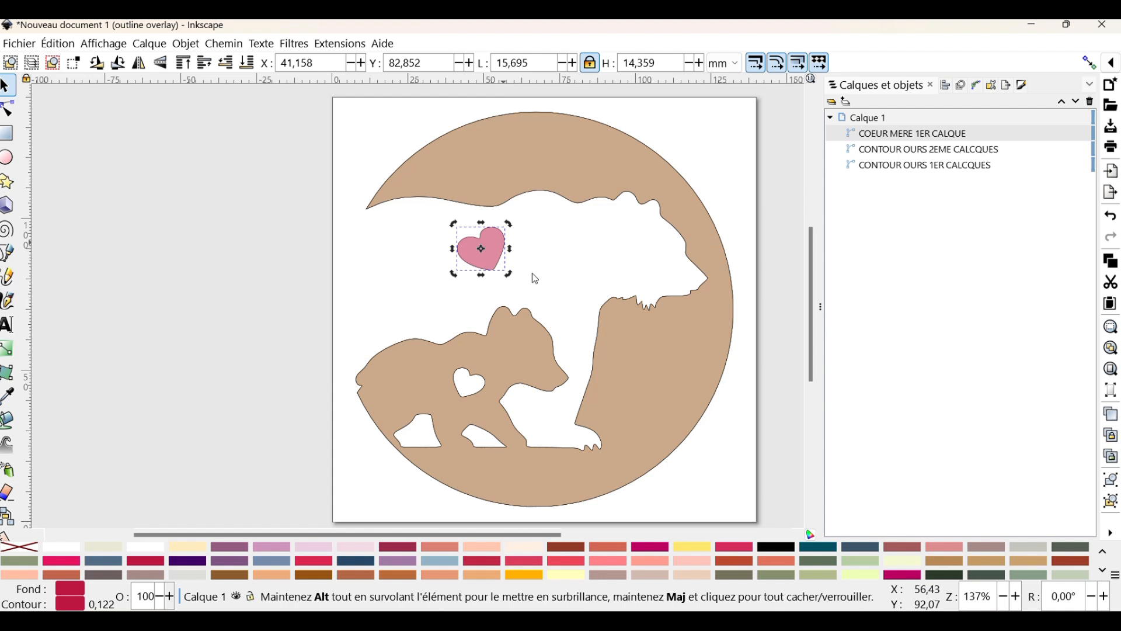
{"action": "left_click", "coordinate": [547, 245]}
{"action": "right_click", "coordinate": [545, 241]}
{"action": "left_click", "coordinate": [575, 287]}
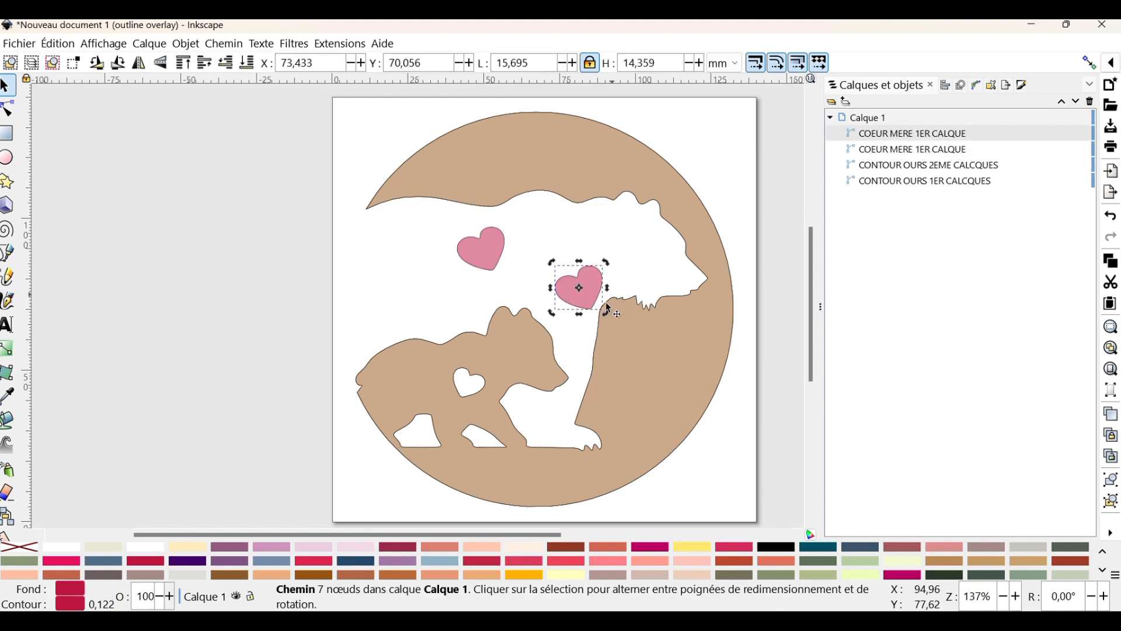
Move the duplicate heart exactly over the original, matching their outlines at X about 41.158 mm and Y about 82.851 mm
{"action": "scroll", "coordinate": [512, 297], "scroll_direction": "up", "scroll_amount": 4, "text": "ctrl"}
{"action": "scroll", "coordinate": [513, 297], "scroll_direction": "up", "scroll_amount": 6}
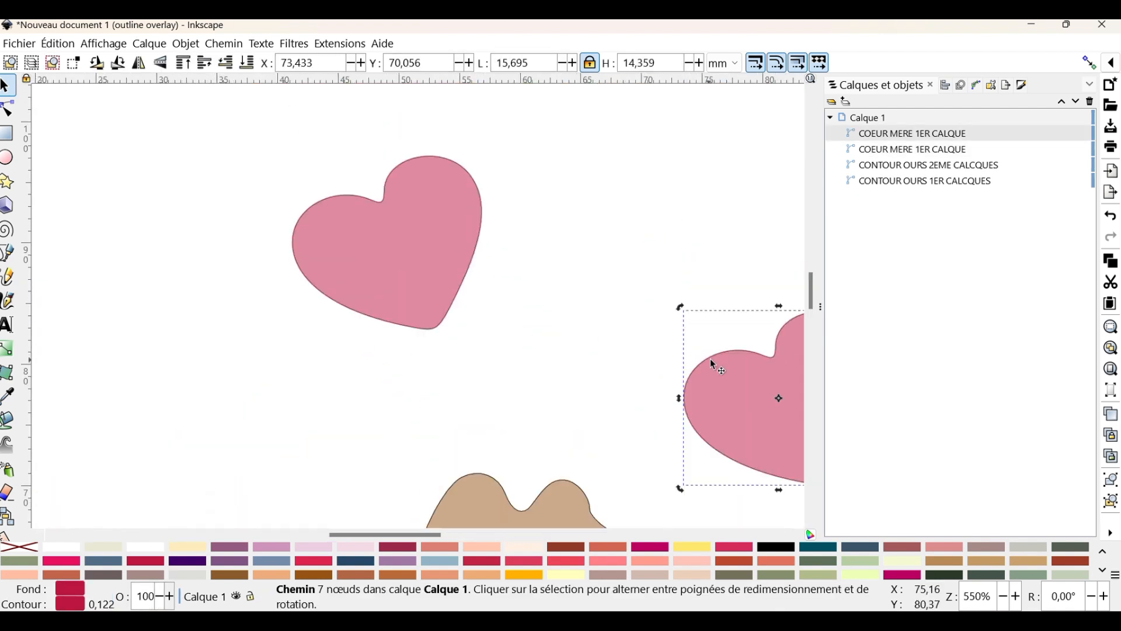
{"action": "left_click_drag", "start_coordinate": [722, 366], "coordinate": [361, 216]}
{"action": "scroll", "coordinate": [361, 216], "scroll_direction": "up", "scroll_amount": 1, "text": "ctrl"}
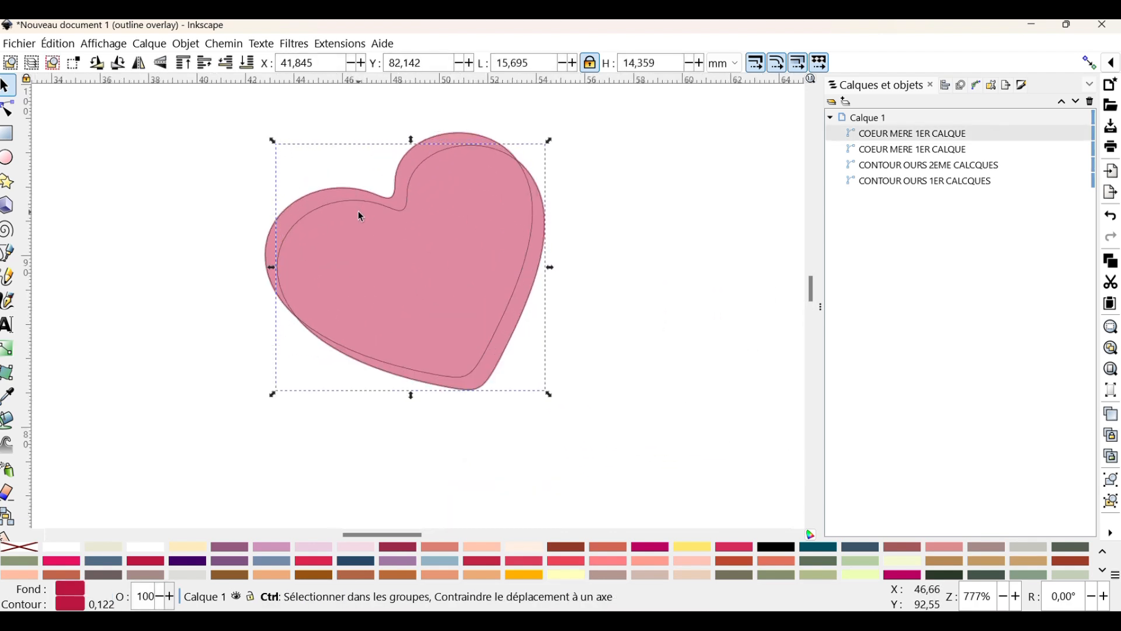
{"action": "scroll", "coordinate": [360, 216], "scroll_direction": "up", "scroll_amount": 3, "text": "ctrl"}
{"action": "left_click_drag", "start_coordinate": [433, 198], "coordinate": [383, 158]}
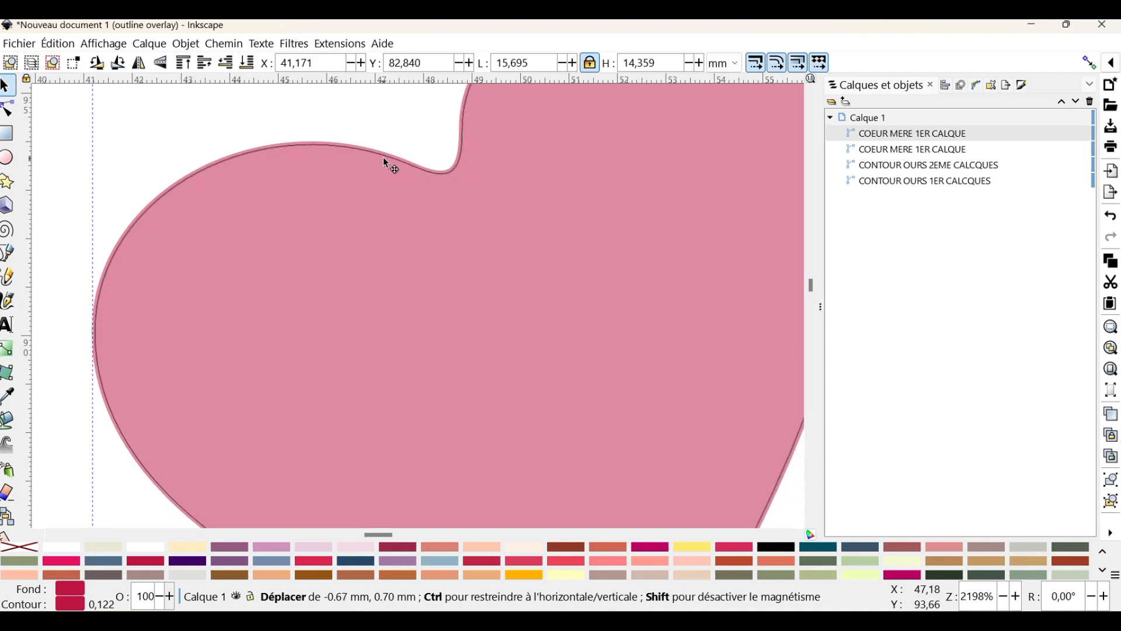
{"action": "scroll", "coordinate": [393, 186], "scroll_direction": "up", "scroll_amount": 5, "text": "ctrl"}
{"action": "scroll", "coordinate": [480, 262], "scroll_direction": "up", "scroll_amount": 5}
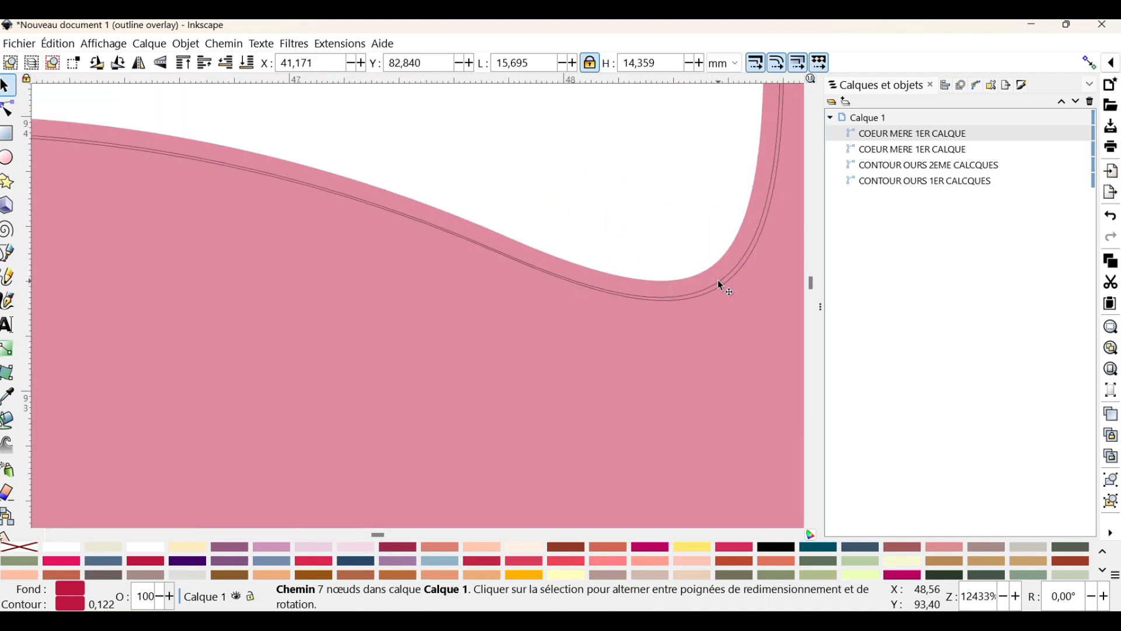
{"action": "left_click_drag", "start_coordinate": [717, 283], "coordinate": [711, 281]}
{"action": "scroll", "coordinate": [565, 267], "scroll_direction": "down", "scroll_amount": 7, "text": "ctrl"}
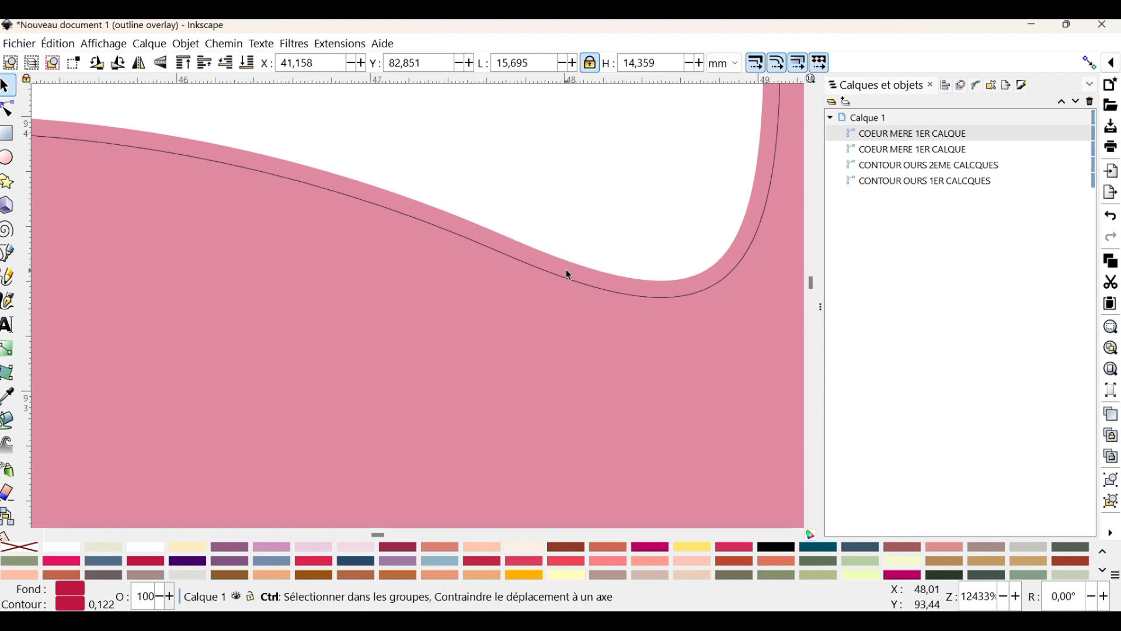
Rename the duplicate heart COEUR MERE 2EME CALQUE
{"action": "double_click", "coordinate": [926, 133]}
{"action": "left_click", "coordinate": [924, 133]}
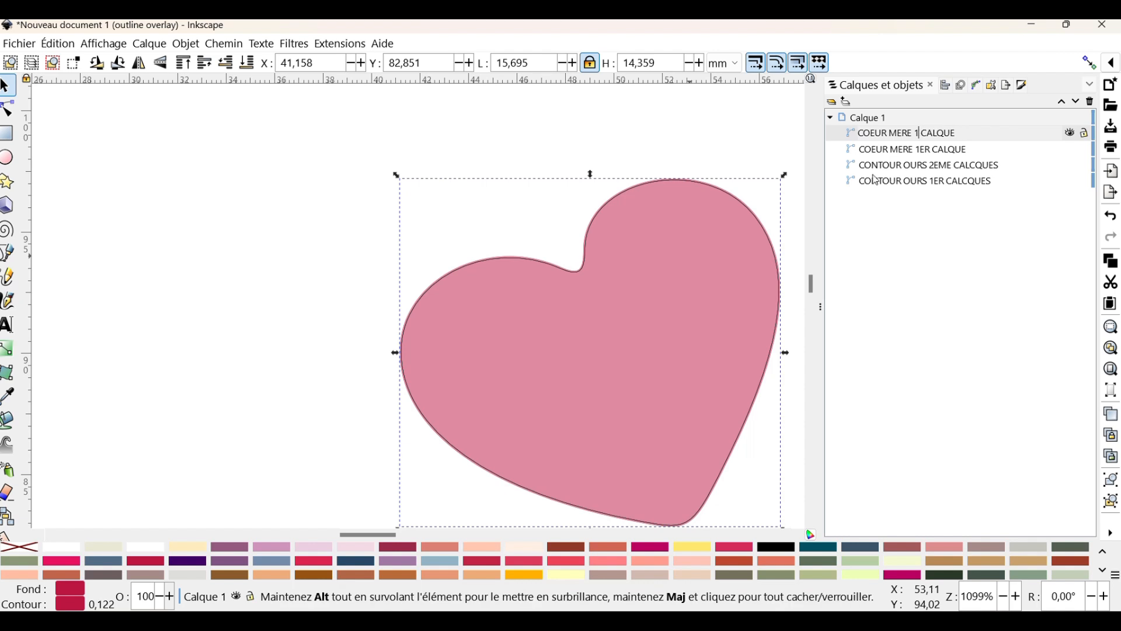
{"action": "type", "text": "&2"}
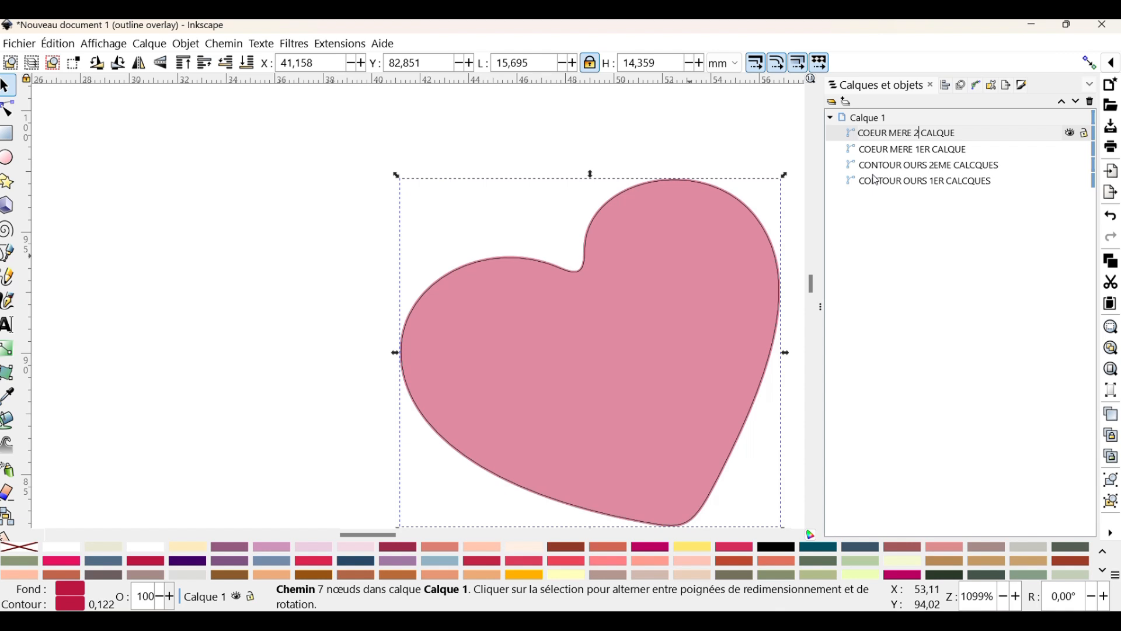
{"action": "key", "text": "Return"}
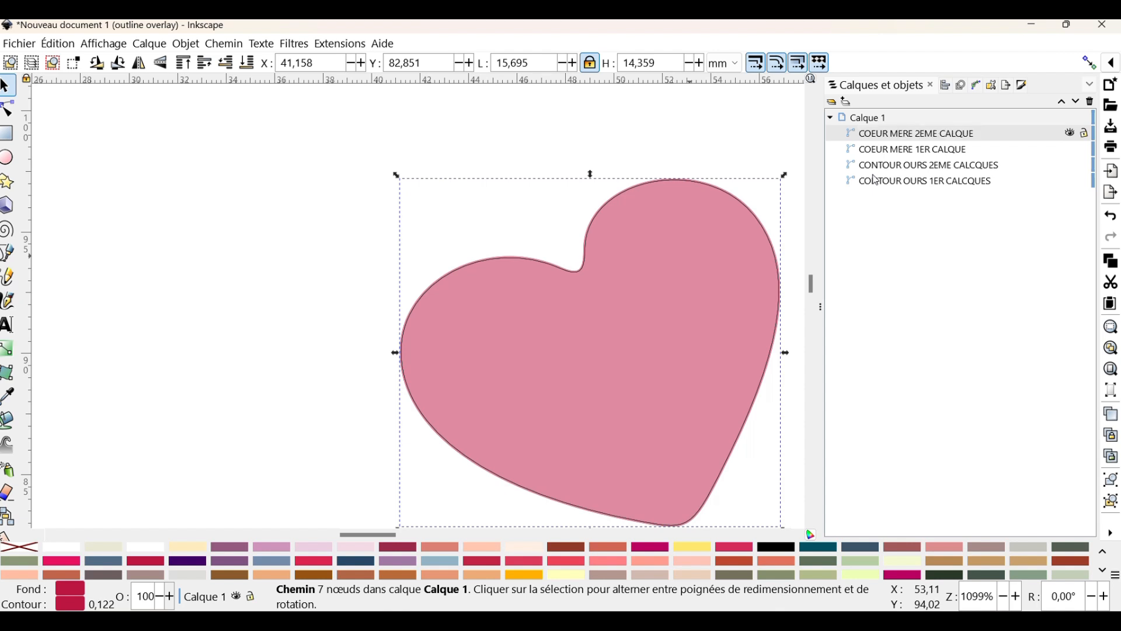
Open the embroidery parameters of COEUR MERE 2EME CALQUE and set its maximum fill stitch length to 2.828 mm
{"action": "left_click", "coordinate": [349, 44]}
{"action": "mouse_move", "coordinate": [379, 267]}
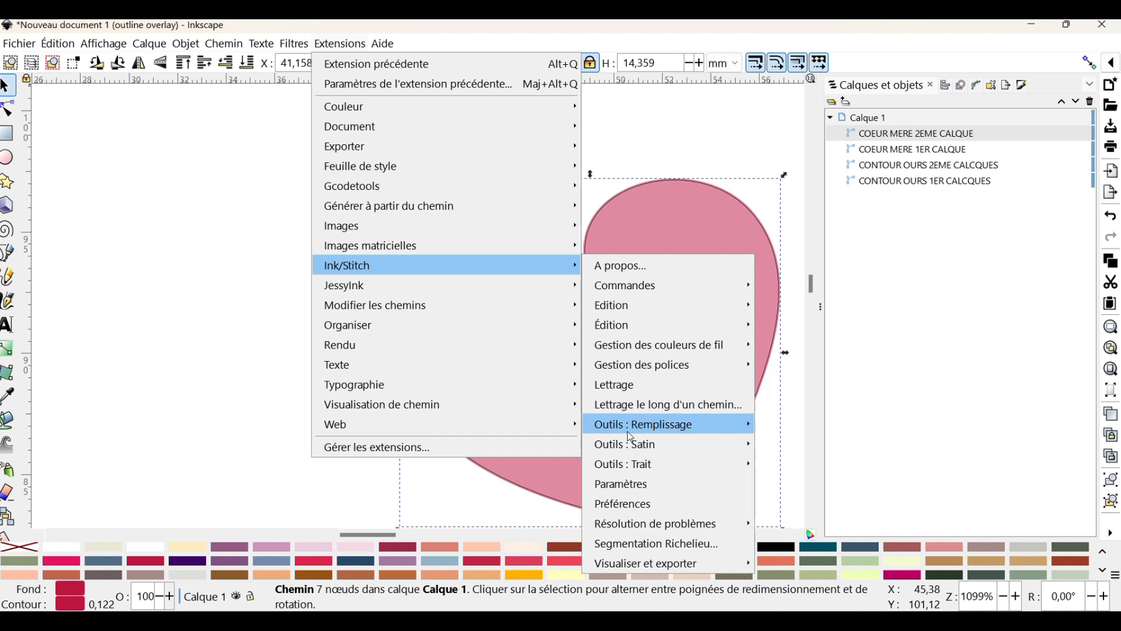
{"action": "left_click", "coordinate": [636, 504]}
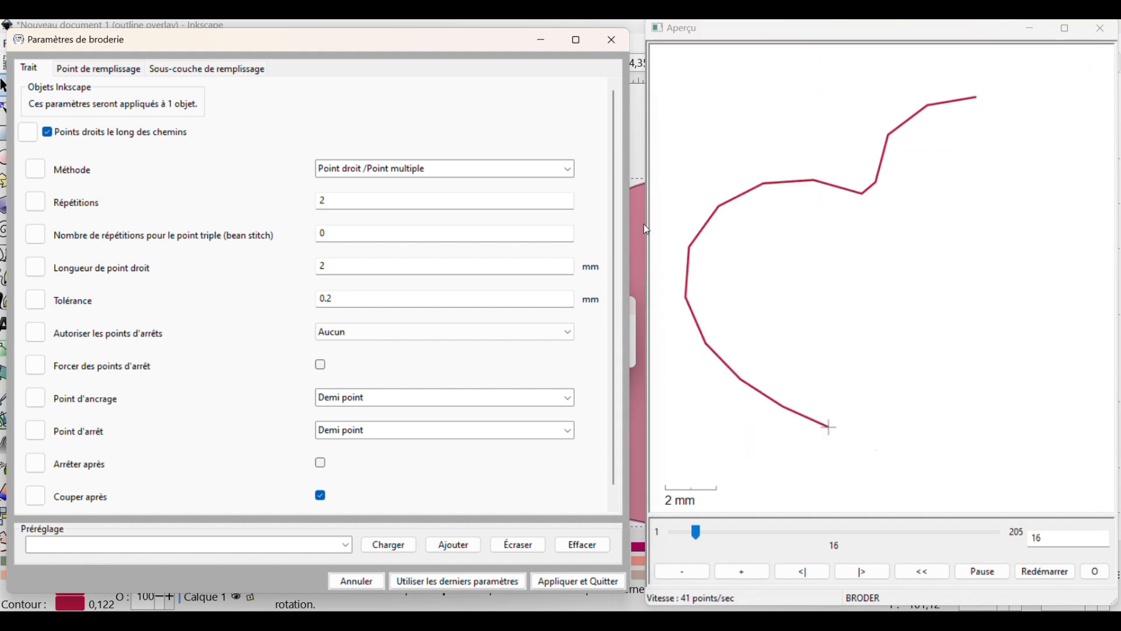
{"action": "scroll", "coordinate": [170, 386], "scroll_direction": "down", "scroll_amount": 1}
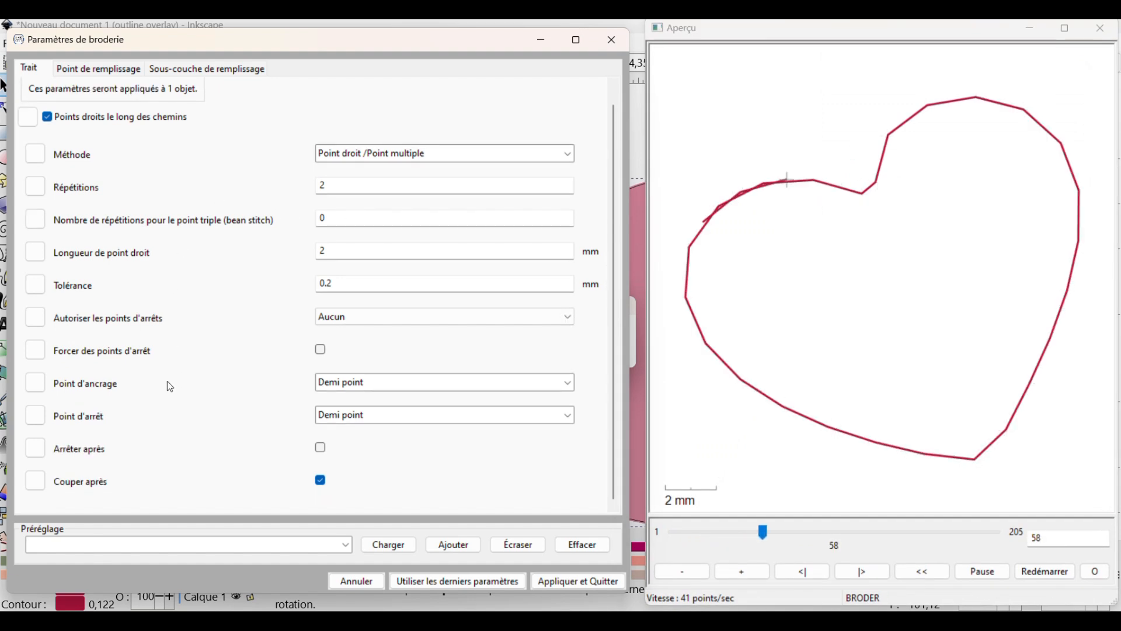
{"action": "left_click", "coordinate": [98, 68]}
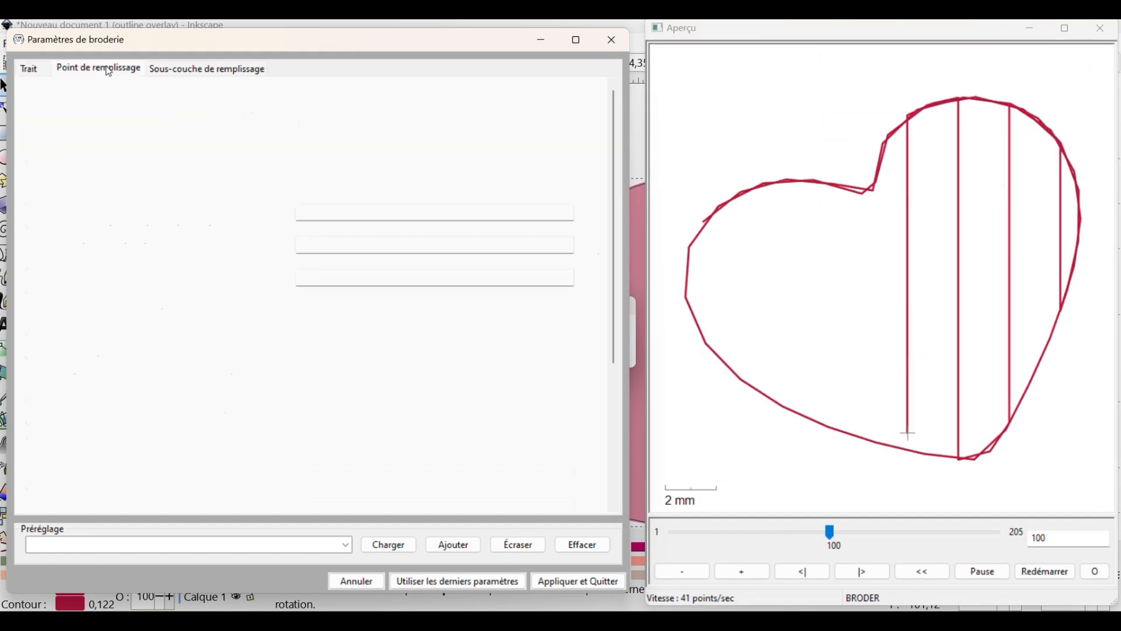
{"action": "left_click", "coordinate": [345, 277]}
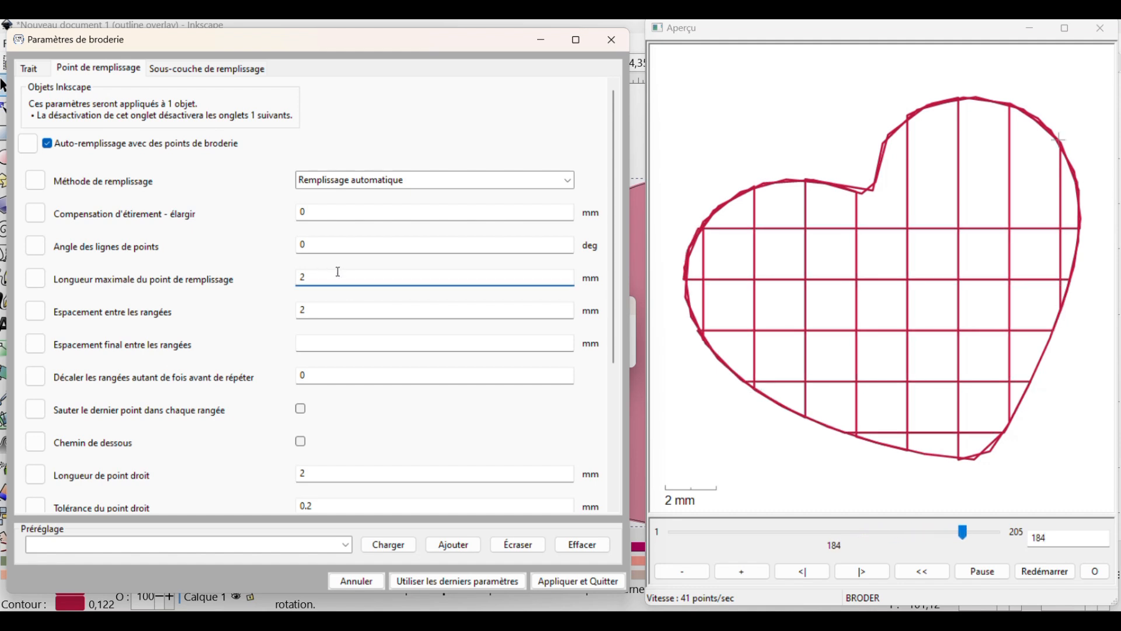
{"action": "key", "text": "BackSpace"}
{"action": "type", "text": "2"}
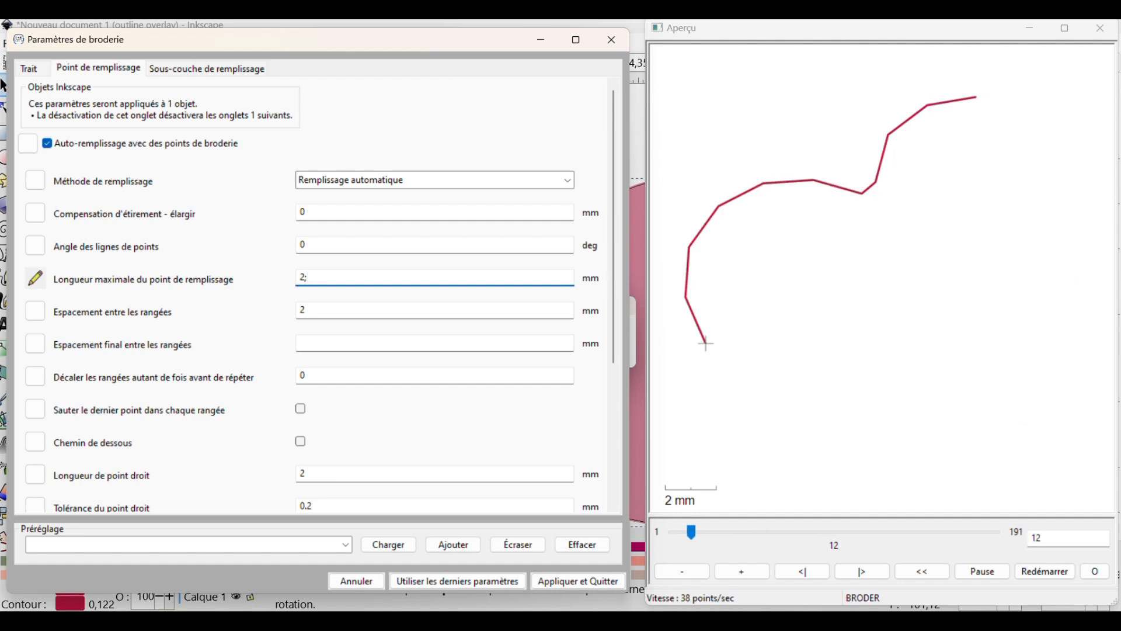
{"action": "type", "text": ";5"}
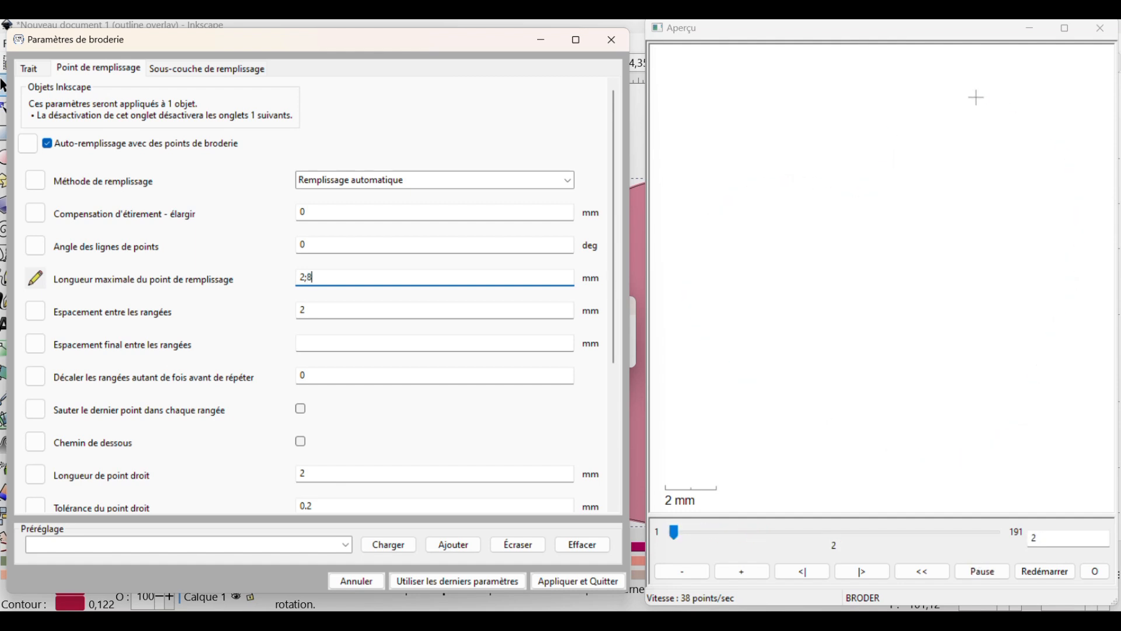
{"action": "key", "text": "BackSpace"}
{"action": "key", "text": "BackSpace"}
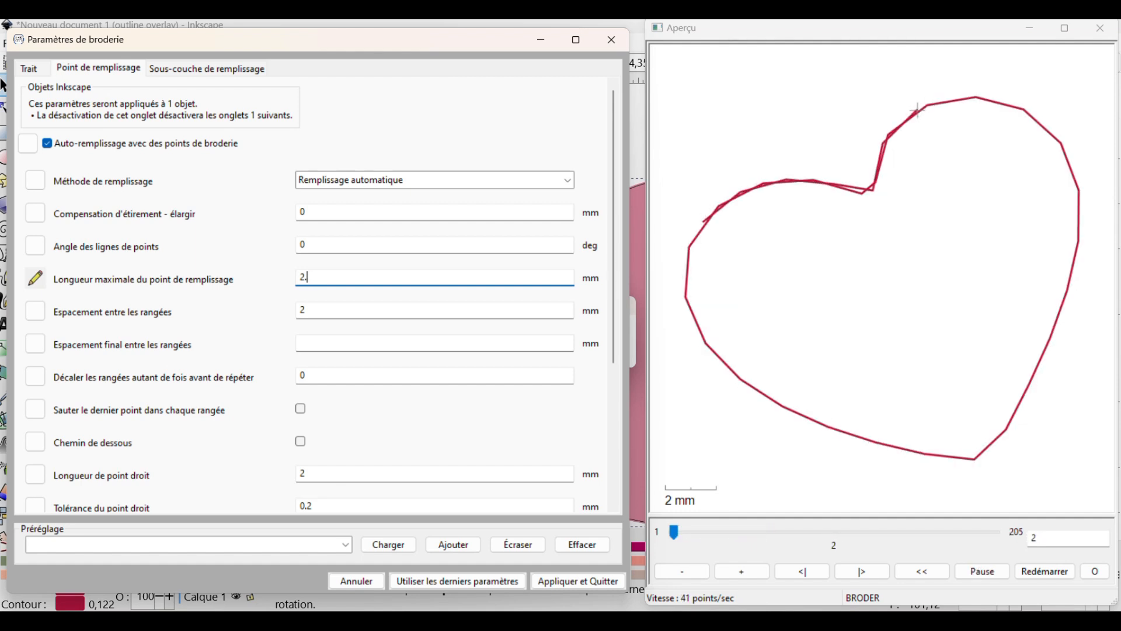
{"action": "type", "text": "828"}
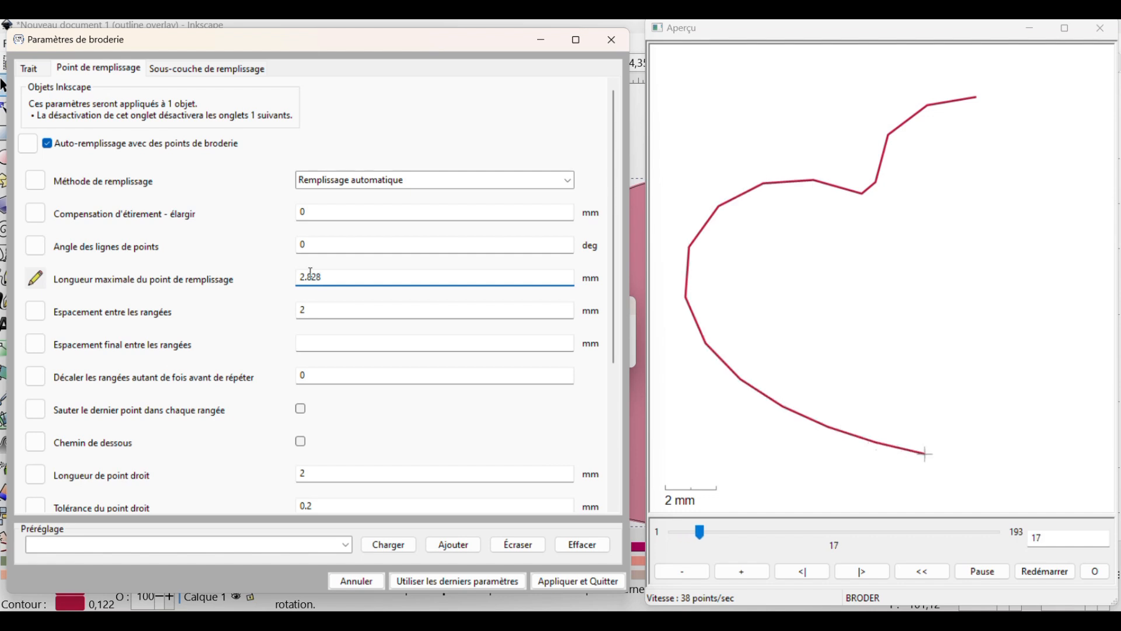
Set the heart fill's row spacing and running stitch length to 2.828 mm, and its stitch line angle to 45 degrees
{"action": "double_click", "coordinate": [310, 272]}
{"action": "key", "text": "ctrl+c"}
{"action": "left_click_drag", "start_coordinate": [320, 308], "coordinate": [293, 310]}
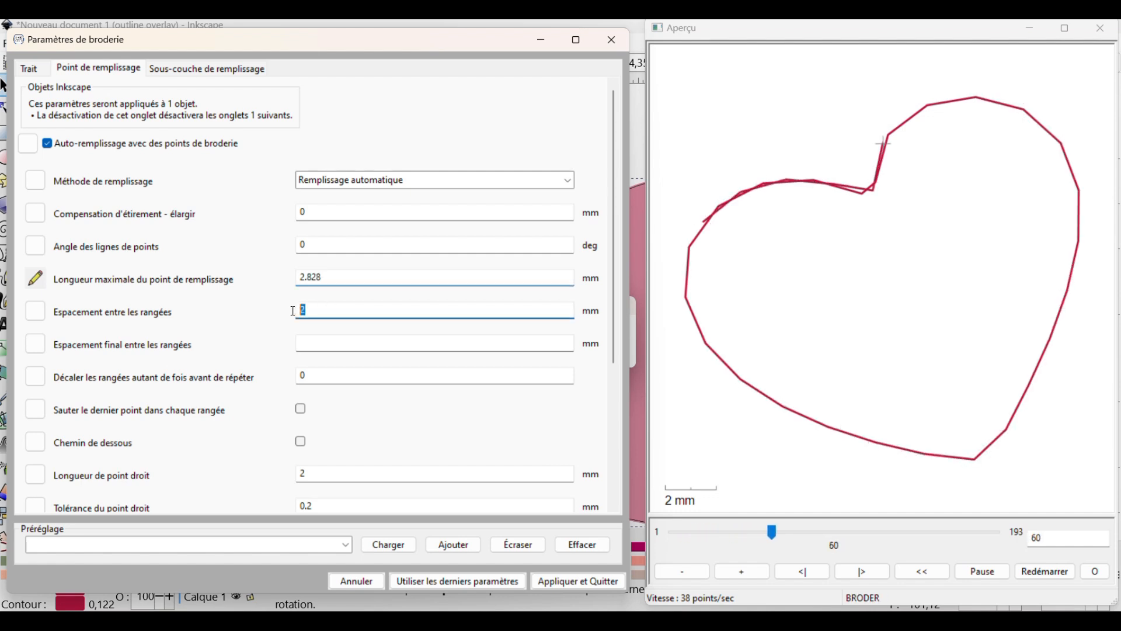
{"action": "key", "text": "ctrl+v"}
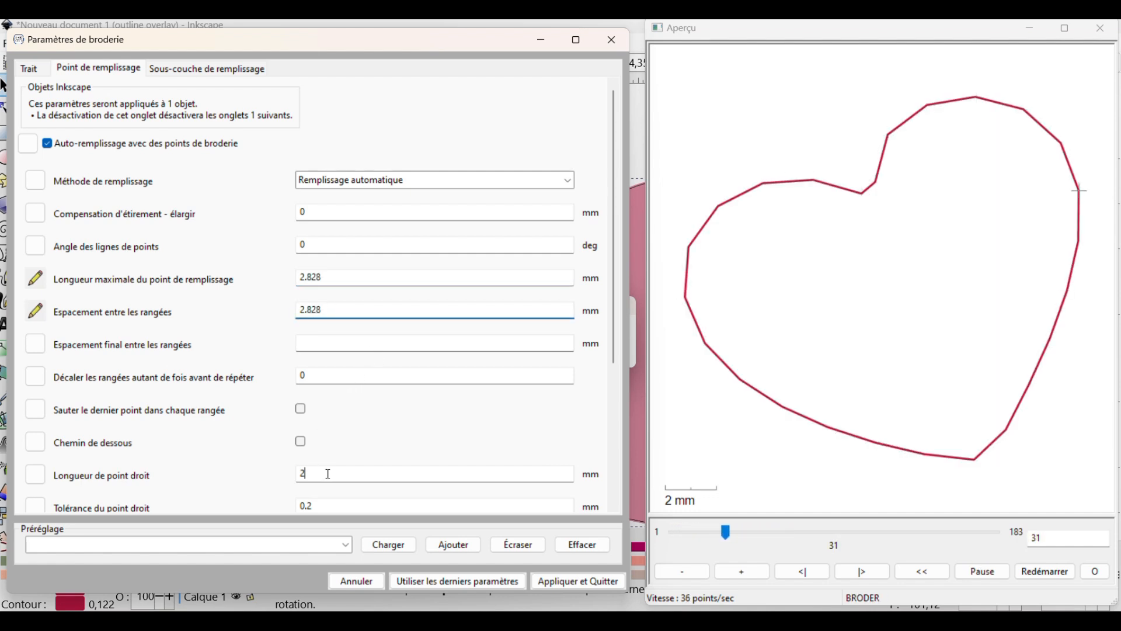
{"action": "double_click", "coordinate": [300, 472]}
{"action": "key", "text": "ctrl+v"}
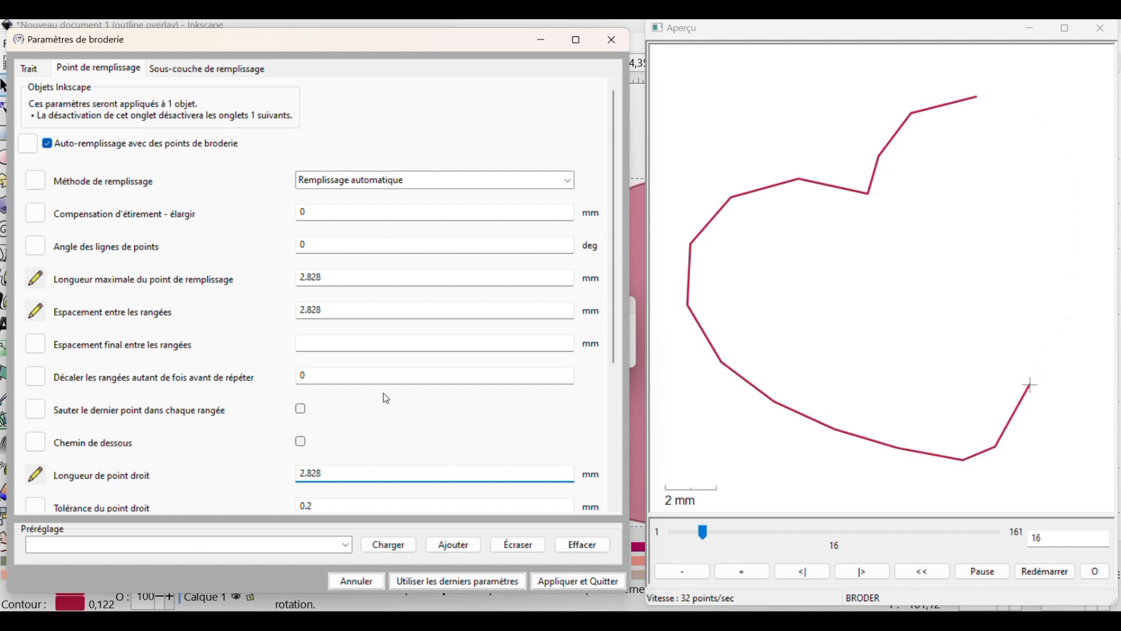
{"action": "double_click", "coordinate": [303, 245]}
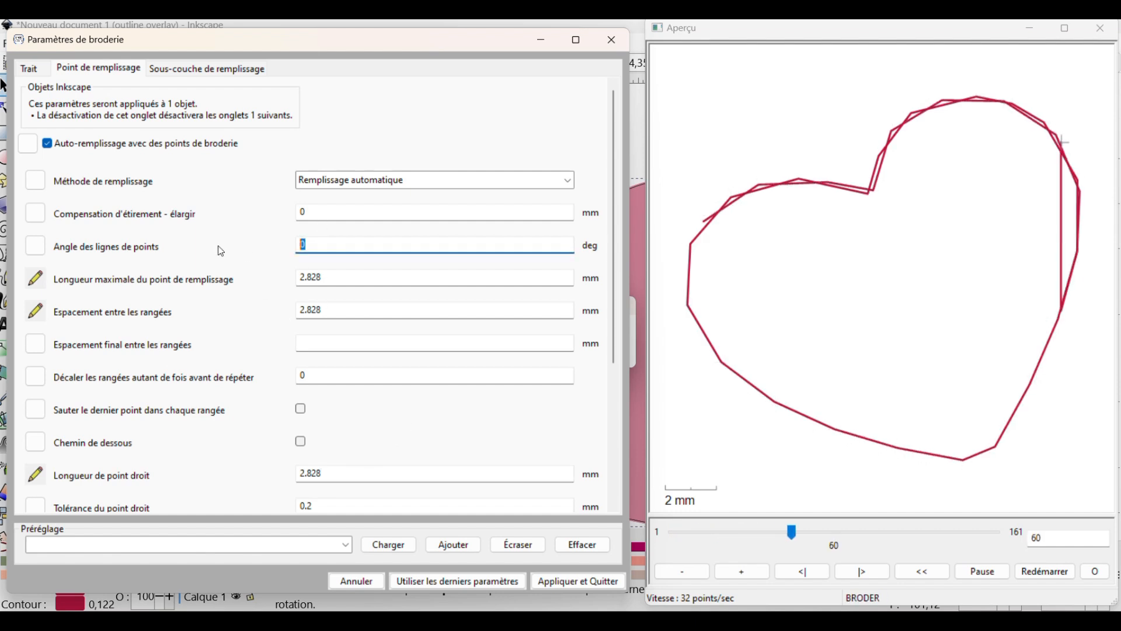
{"action": "type", "text": "45"}
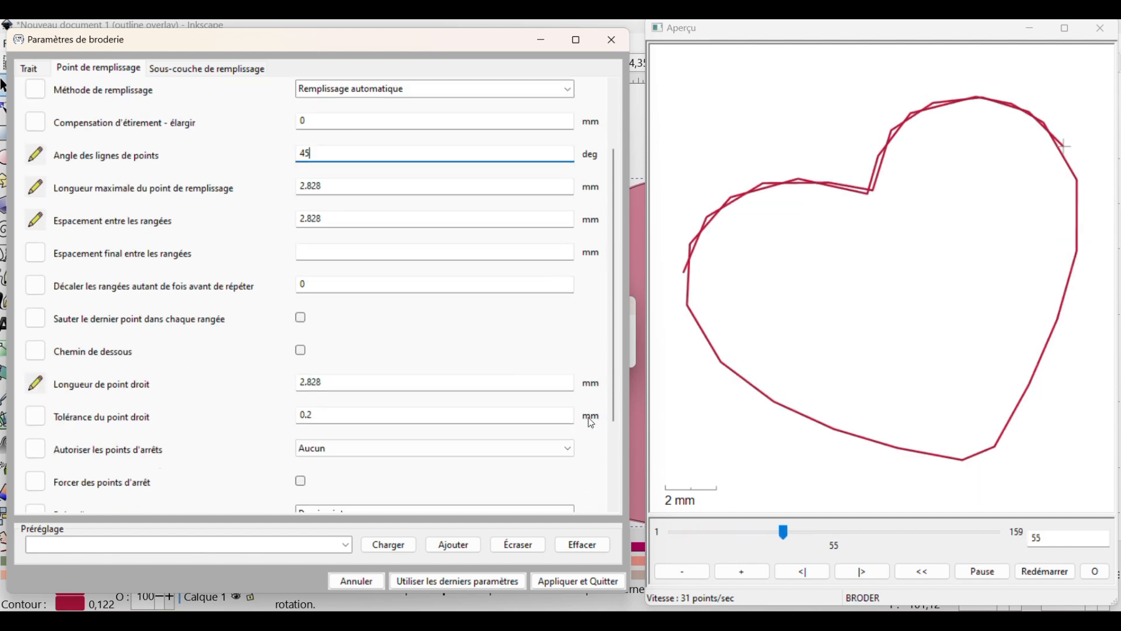
{"action": "scroll", "coordinate": [208, 98], "scroll_direction": "down", "scroll_amount": 6}
Set the heart underlay's maximum stitch length and row spacing to 2.828 mm, and apply the embroidery parameters
{"action": "left_click", "coordinate": [188, 69]}
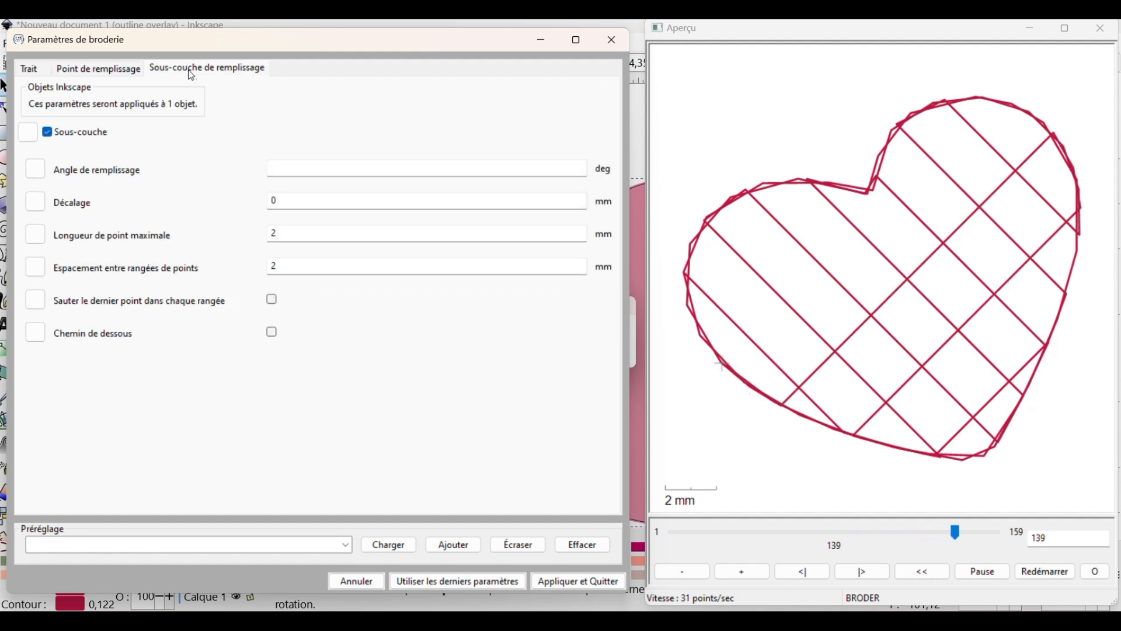
{"action": "double_click", "coordinate": [307, 233]}
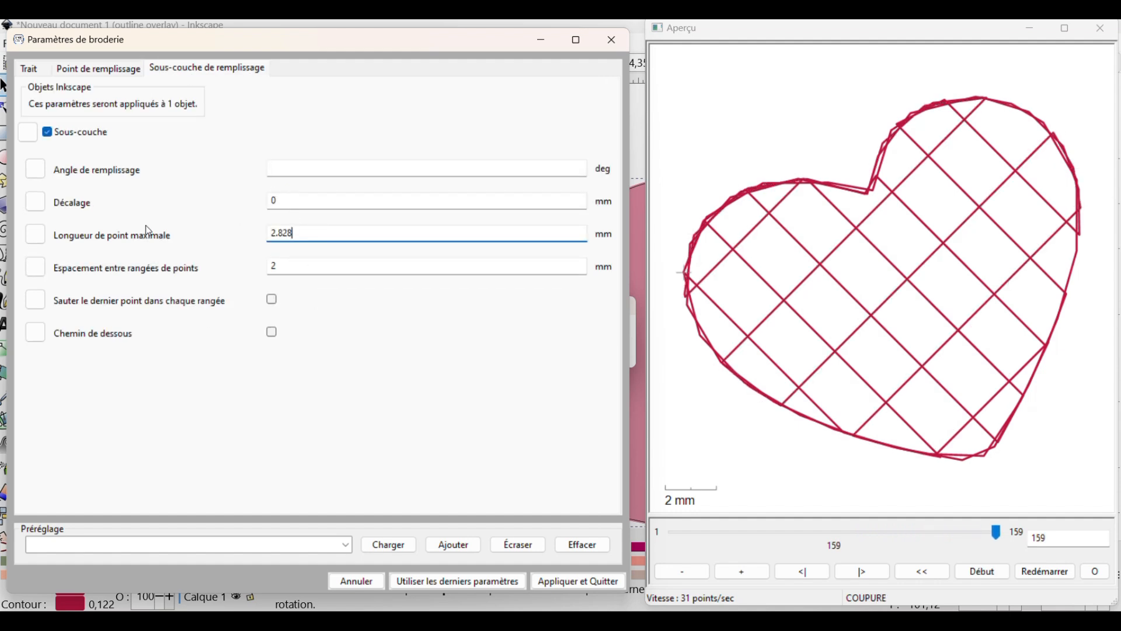
{"action": "key", "text": "Tab"}
{"action": "type", "text": "2.828"}
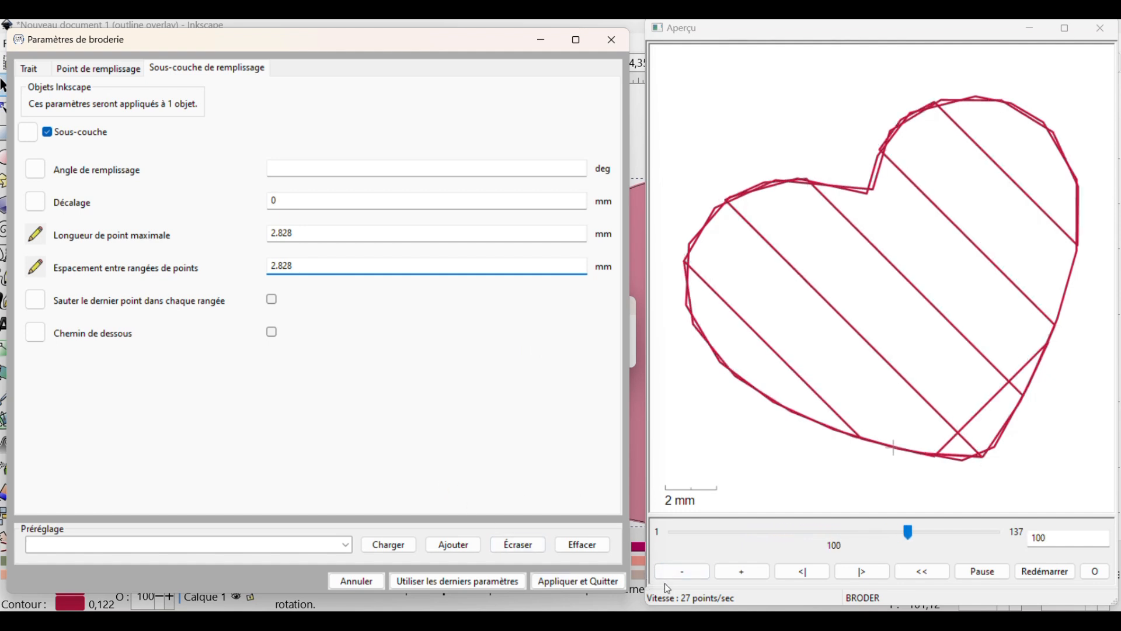
{"action": "left_click", "coordinate": [595, 581]}
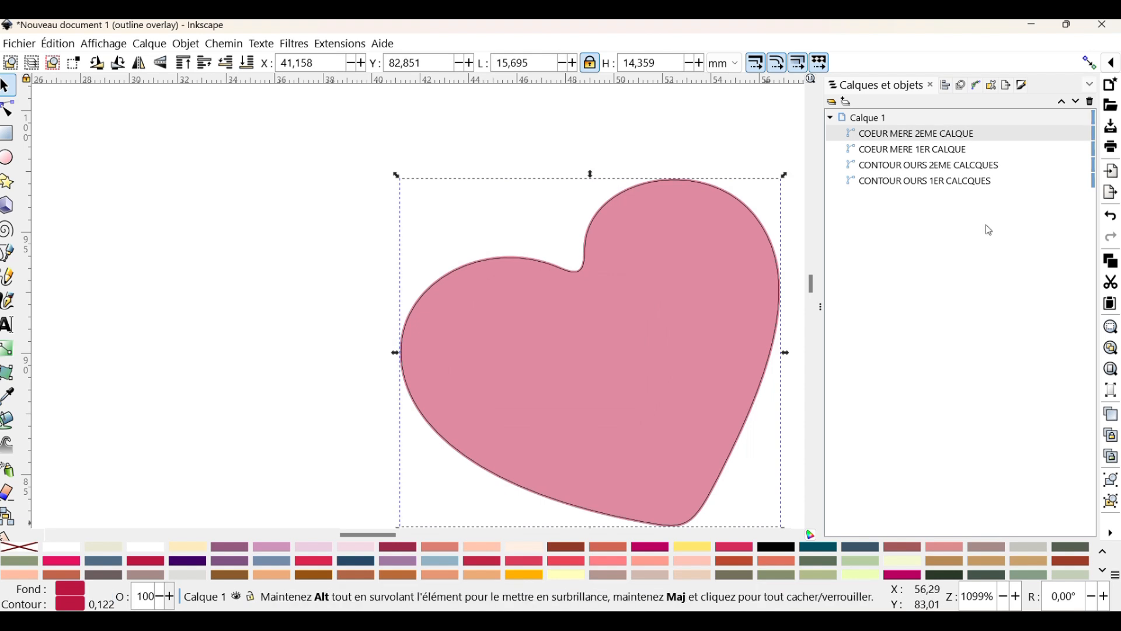
Remove the stroke from COEUR MERE 1ER CALQUE
{"action": "left_click", "coordinate": [931, 151]}
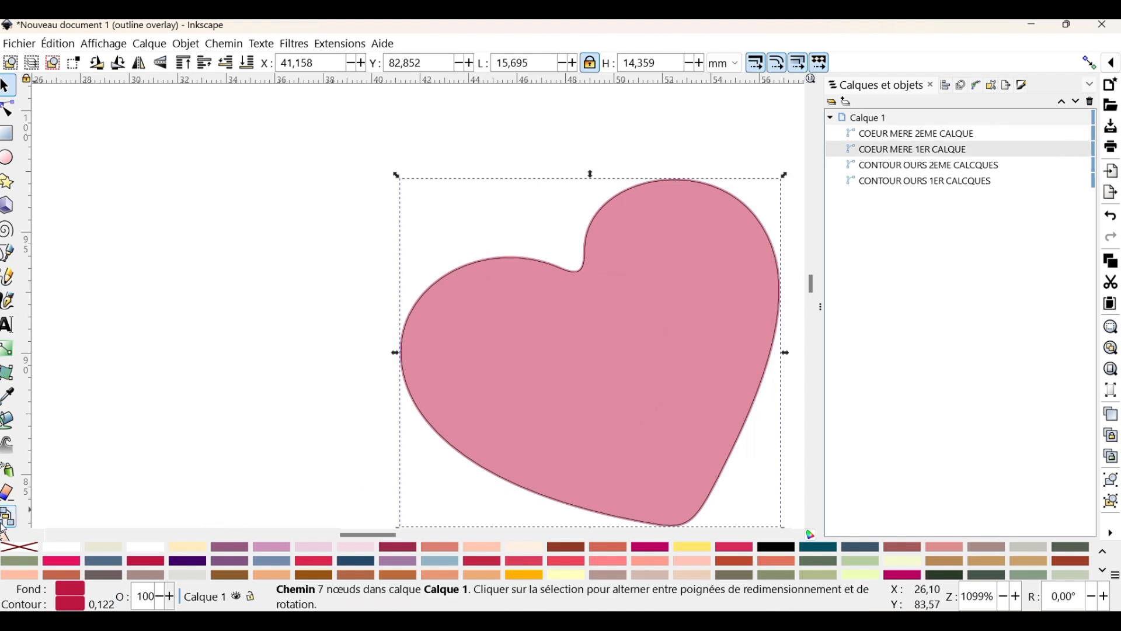
{"action": "right_click", "coordinate": [24, 551]}
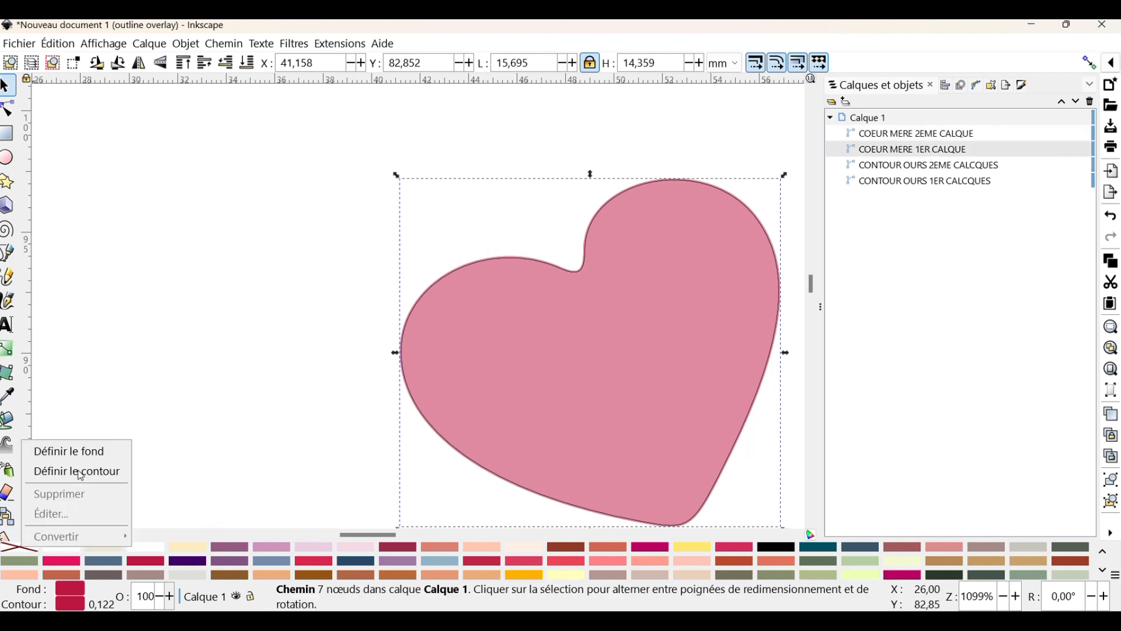
{"action": "left_click", "coordinate": [80, 472]}
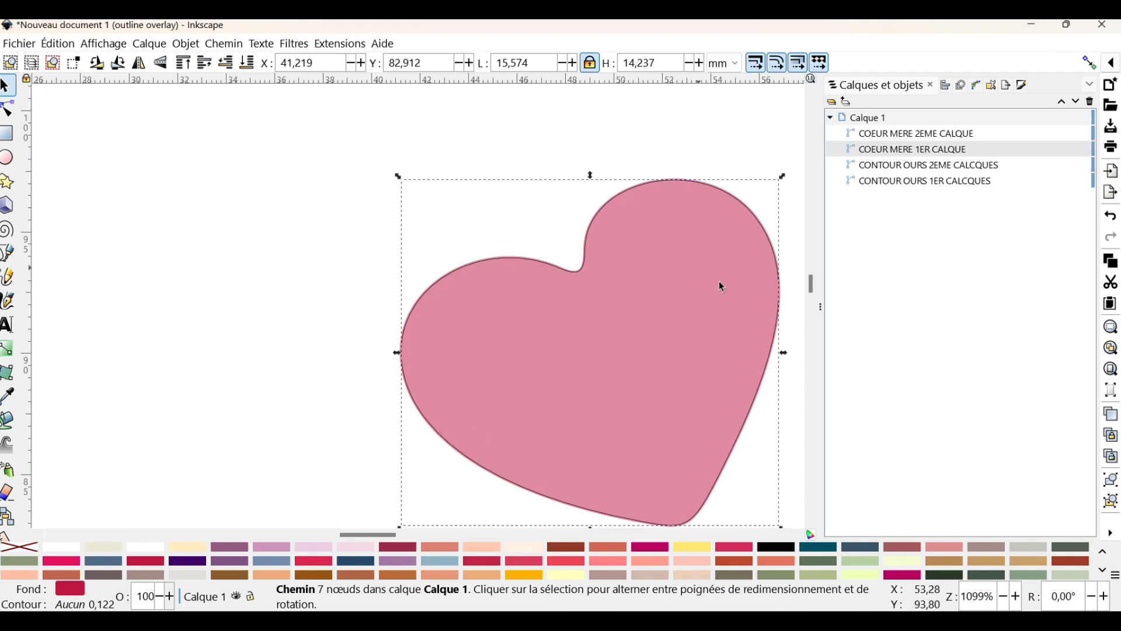
Select both heart layers and both bear contour layers, preview their combined stitching in the embroidery parameters, and close without applying
{"action": "left_click", "coordinate": [947, 138], "text": "shift"}
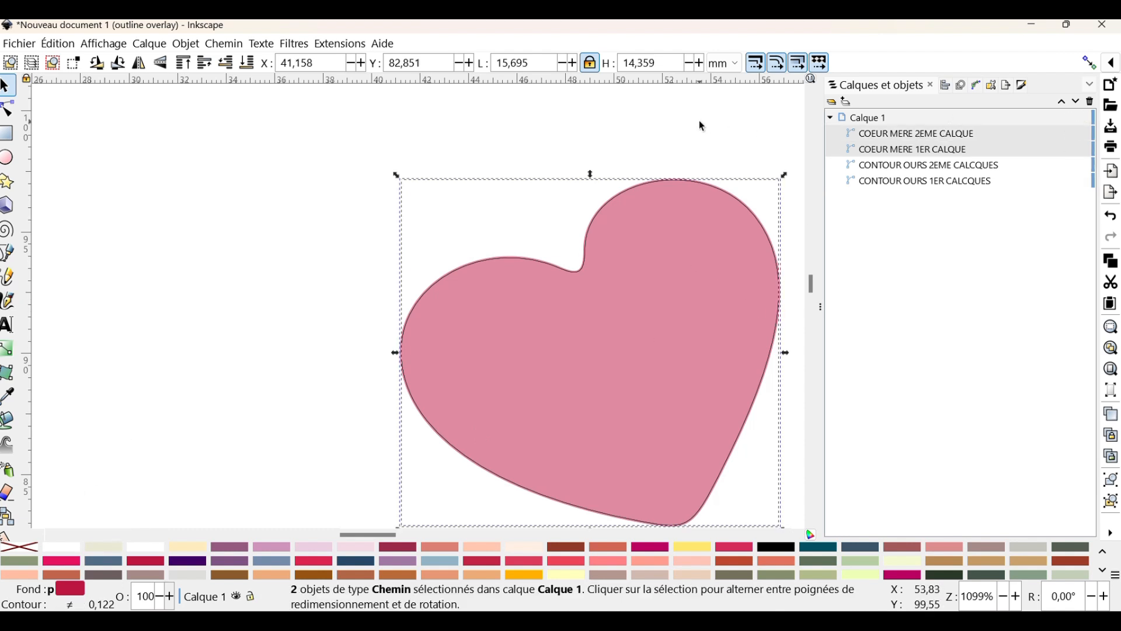
{"action": "left_click", "coordinate": [918, 185], "text": "shift"}
{"action": "left_click", "coordinate": [922, 169], "text": "shift"}
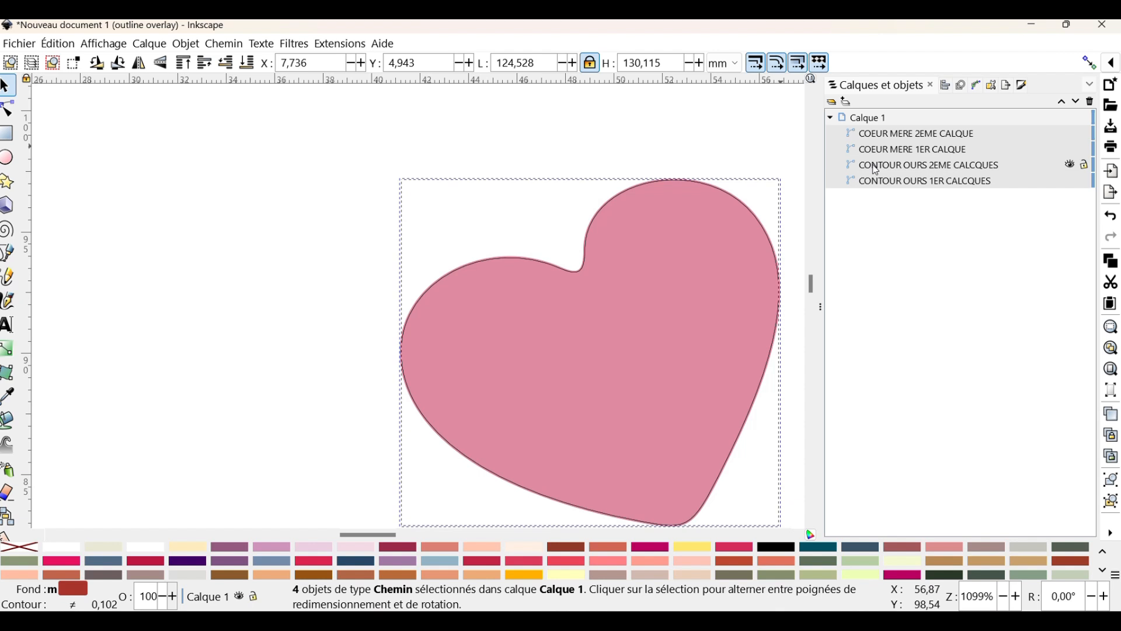
{"action": "left_click", "coordinate": [345, 43]}
{"action": "mouse_move", "coordinate": [364, 269]}
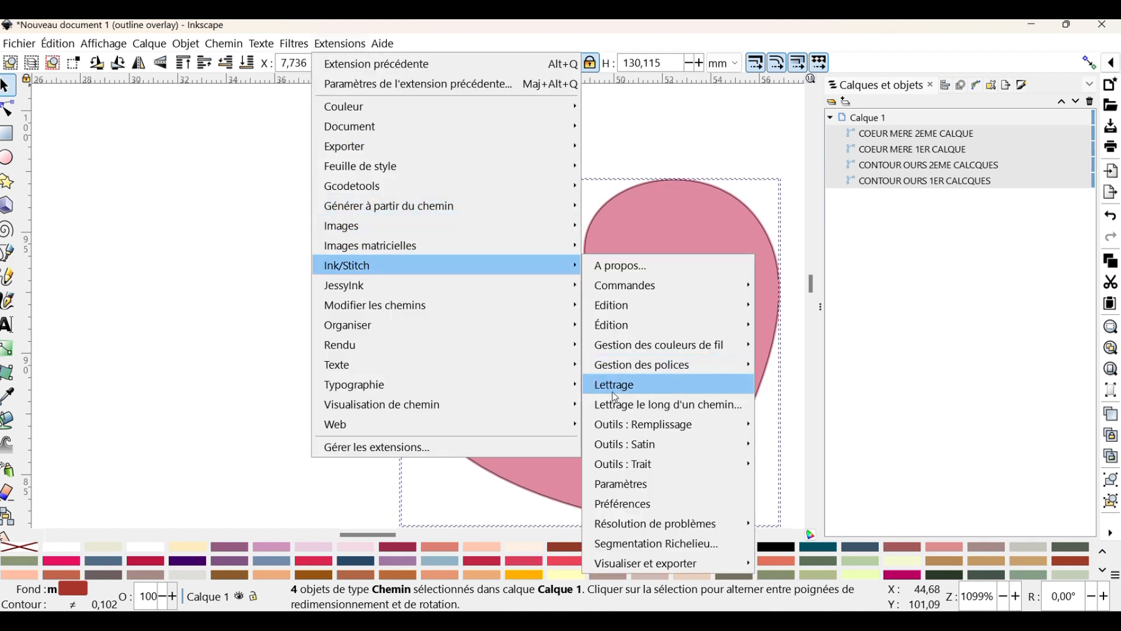
{"action": "left_click", "coordinate": [622, 485]}
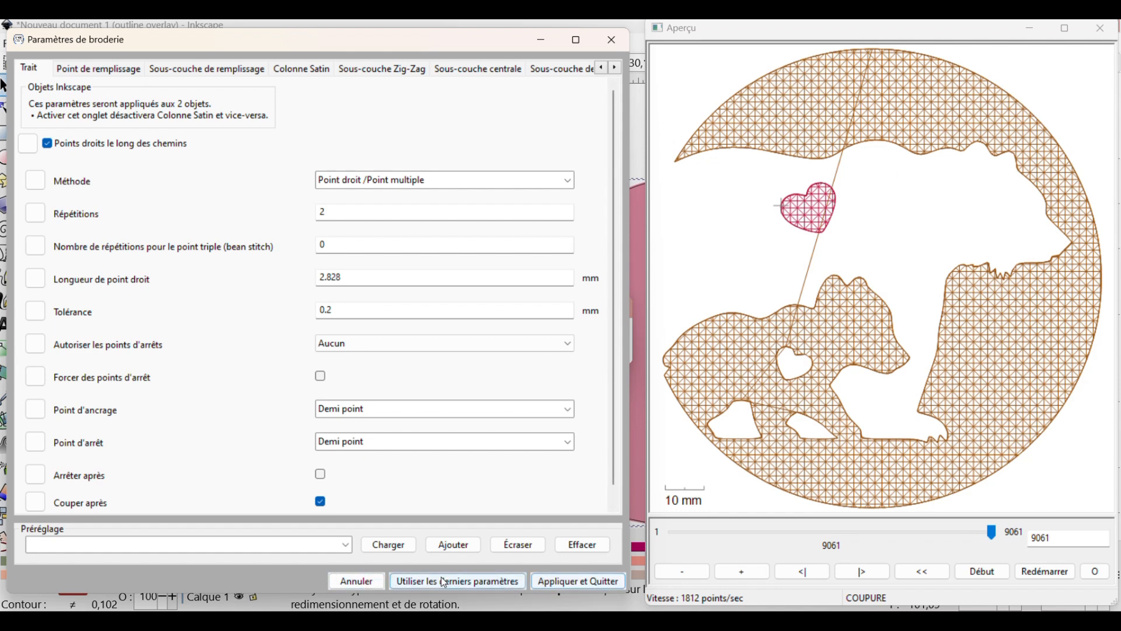
{"action": "left_click", "coordinate": [372, 586]}
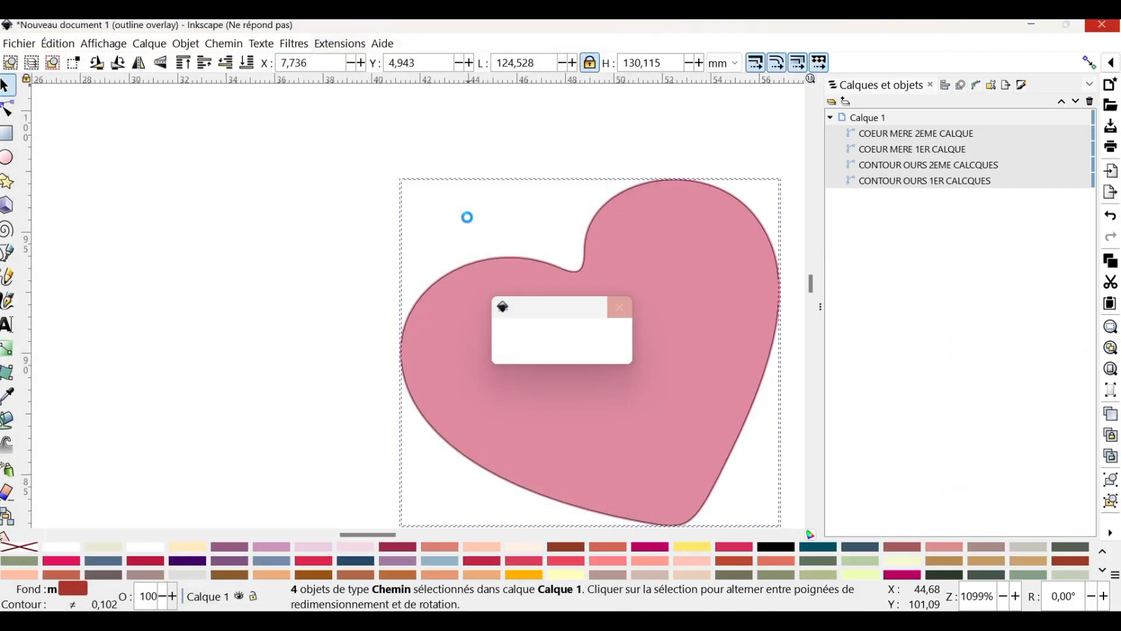
Open the Ink/Stitch simulator for the four selected objects and play the whole stitch-out at 4096 stitches per second
{"action": "left_click", "coordinate": [340, 43]}
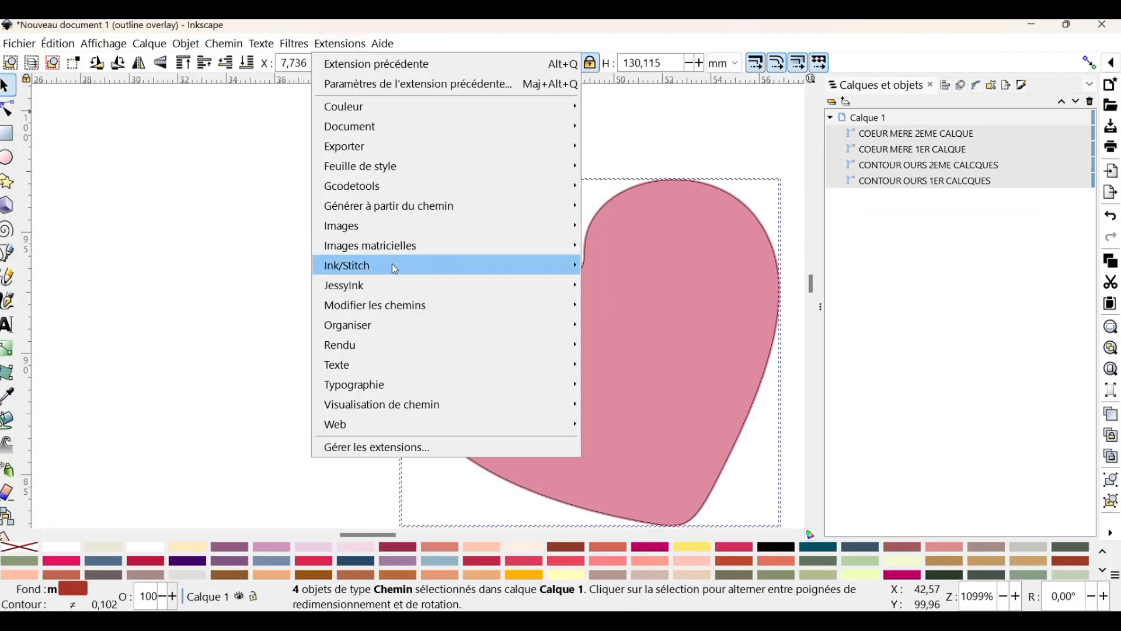
{"action": "mouse_move", "coordinate": [391, 265]}
{"action": "mouse_move", "coordinate": [662, 562]}
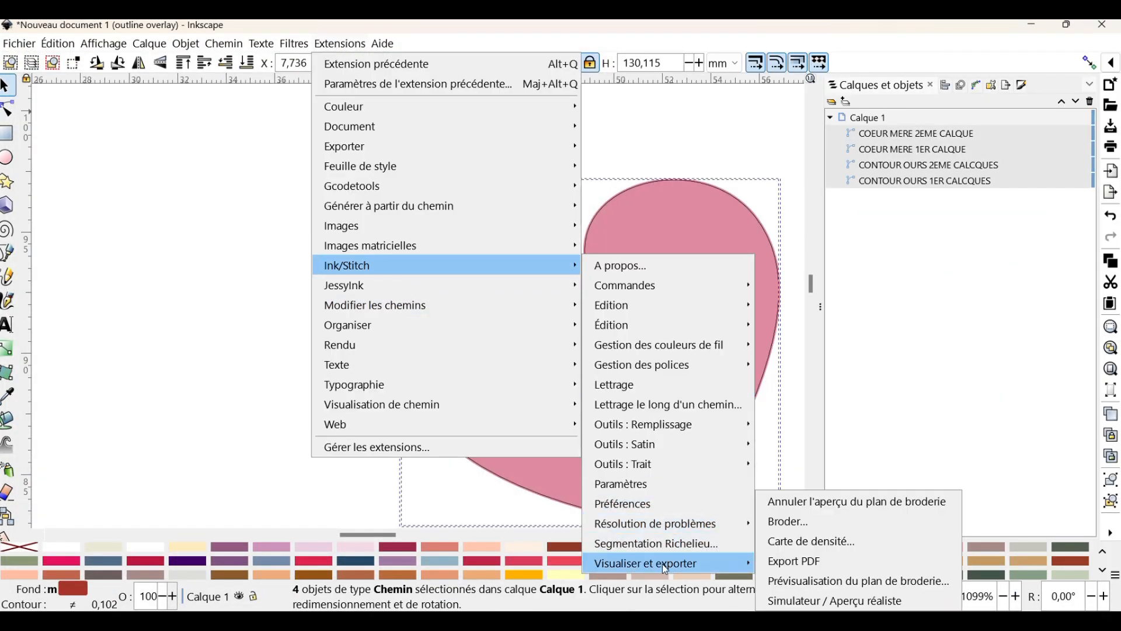
{"action": "left_click", "coordinate": [817, 607]}
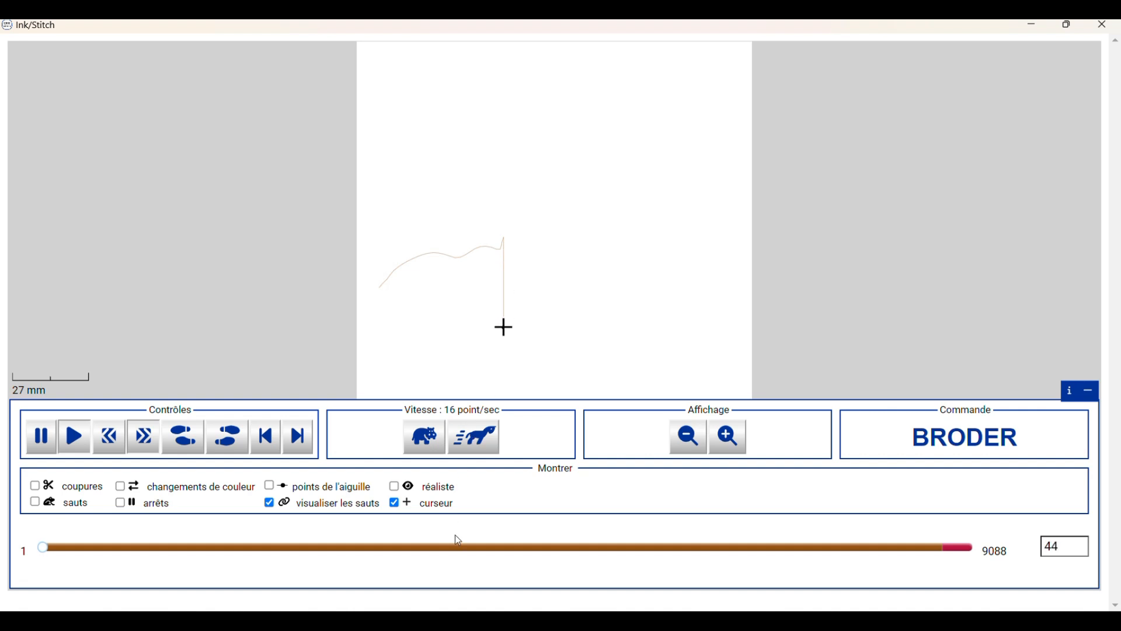
{"action": "left_click", "coordinate": [487, 446]}
{"action": "left_click", "coordinate": [486, 446]}
{"action": "left_click", "coordinate": [487, 446]}
{"action": "left_click", "coordinate": [487, 446]}
{"action": "left_click", "coordinate": [487, 446]}
{"action": "left_click", "coordinate": [487, 446]}
{"action": "left_click", "coordinate": [487, 446]}
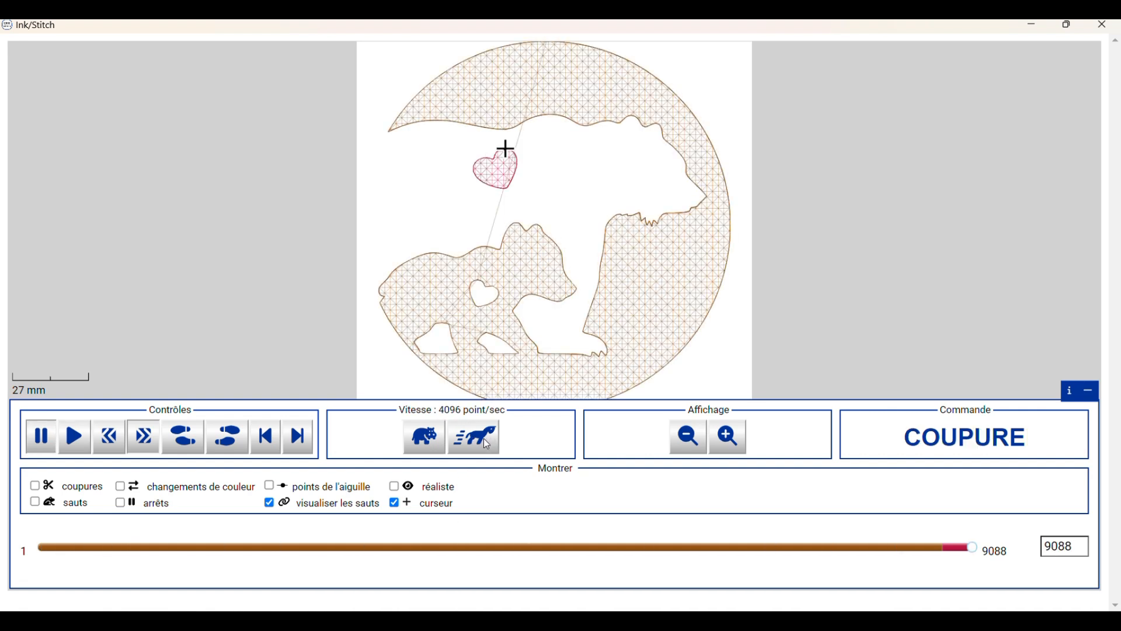
Examine the heart's stitching in the realistic rendering with the jump lines and cursor hidden, and close the simulator
{"action": "scroll", "coordinate": [512, 166], "scroll_direction": "up", "scroll_amount": 8}
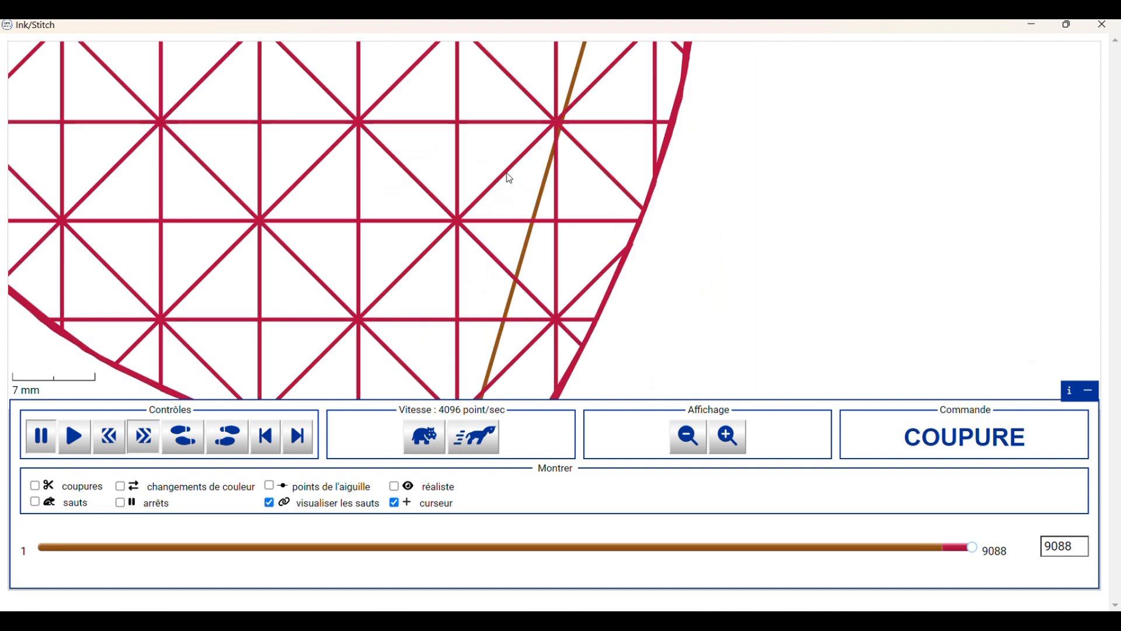
{"action": "scroll", "coordinate": [459, 139], "scroll_direction": "down", "scroll_amount": 3}
{"action": "left_click_drag", "start_coordinate": [449, 105], "coordinate": [442, 323]}
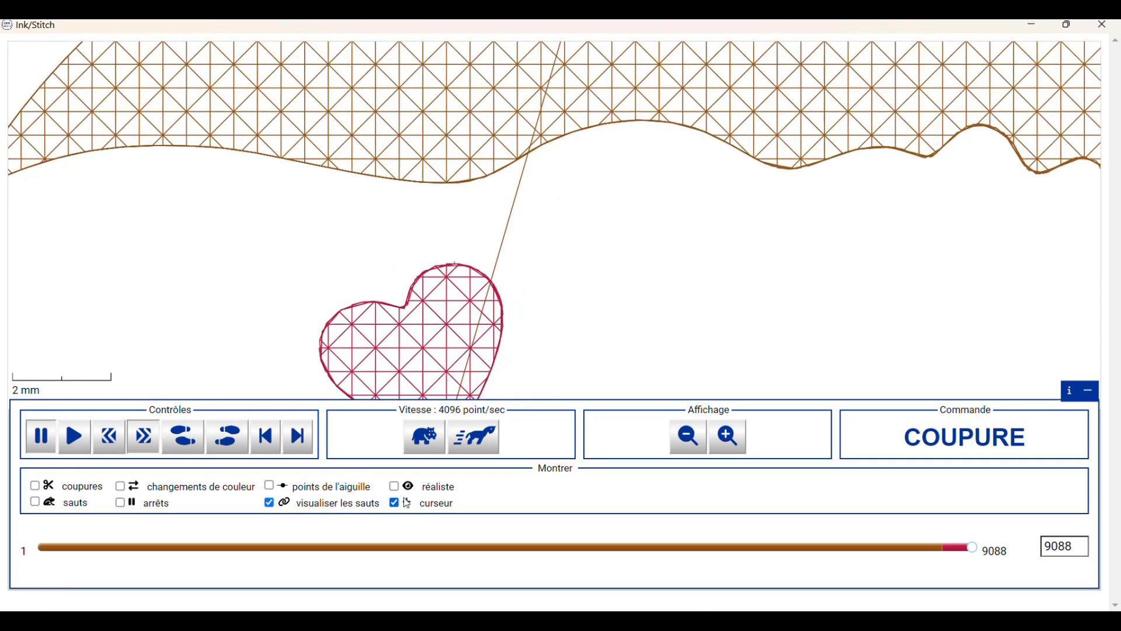
{"action": "left_click", "coordinate": [272, 506]}
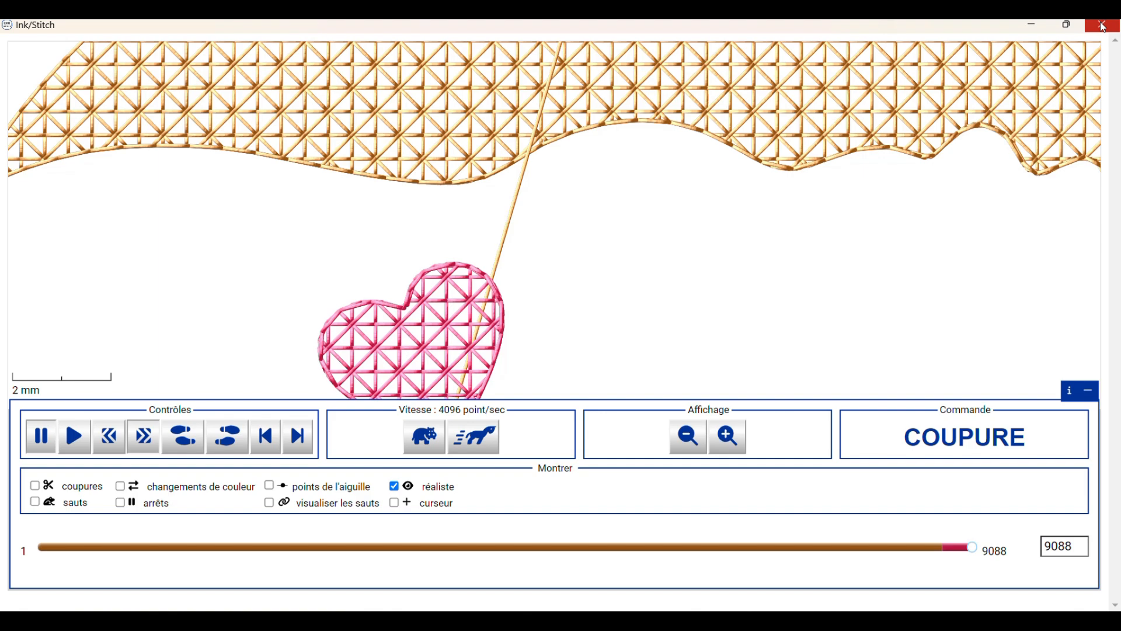
{"action": "left_click", "coordinate": [1102, 26]}
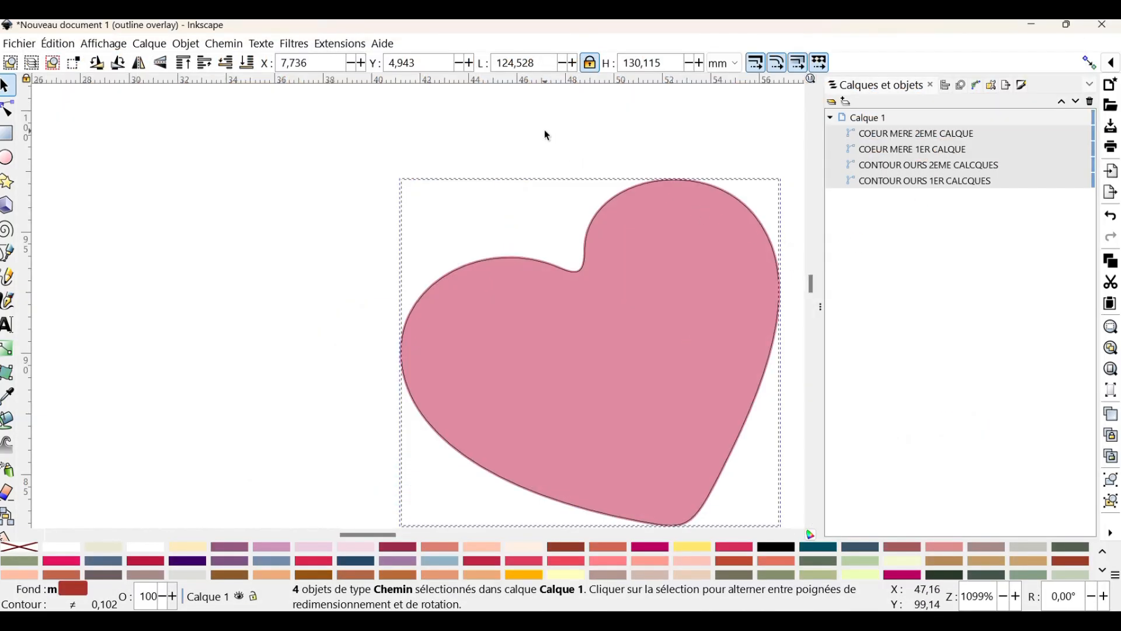
{"action": "scroll", "coordinate": [547, 135], "scroll_direction": "down", "scroll_amount": 3}
{"action": "scroll", "coordinate": [547, 136], "scroll_direction": "down", "scroll_amount": 1}
{"action": "scroll", "coordinate": [664, 216], "scroll_direction": "down", "scroll_amount": 2}
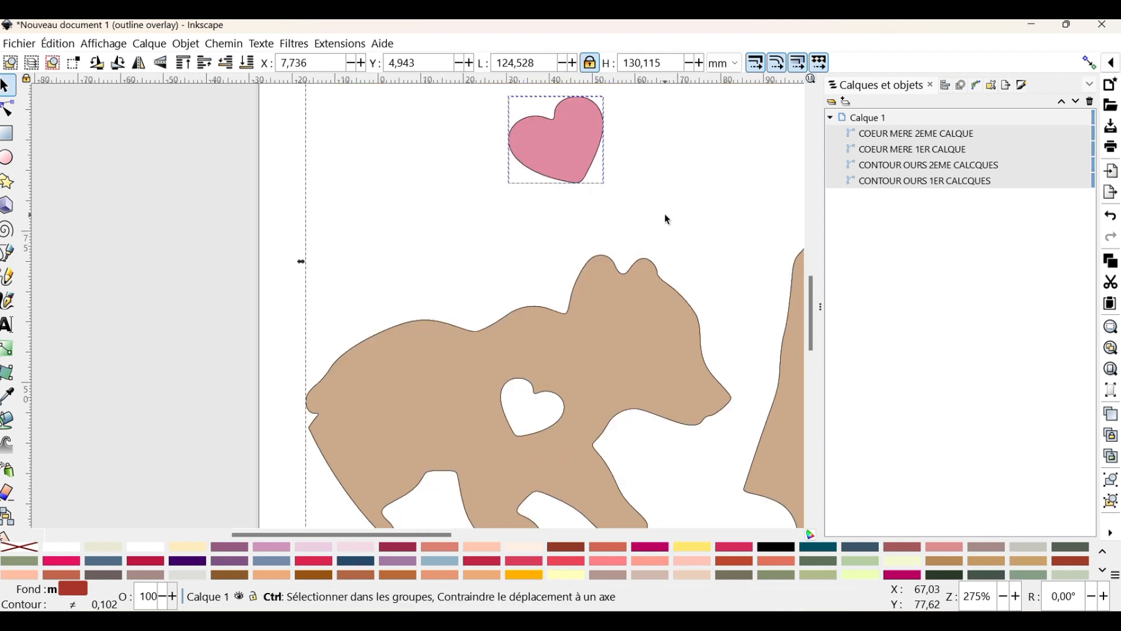
Delete COEUR MERE 2EME CALQUE and CONTOUR OURS 2EME CALCQUES
{"action": "scroll", "coordinate": [664, 214], "scroll_direction": "down", "scroll_amount": 2}
{"action": "left_click_drag", "start_coordinate": [361, 532], "coordinate": [436, 547]}
{"action": "scroll", "coordinate": [596, 494], "scroll_direction": "up", "scroll_amount": 2}
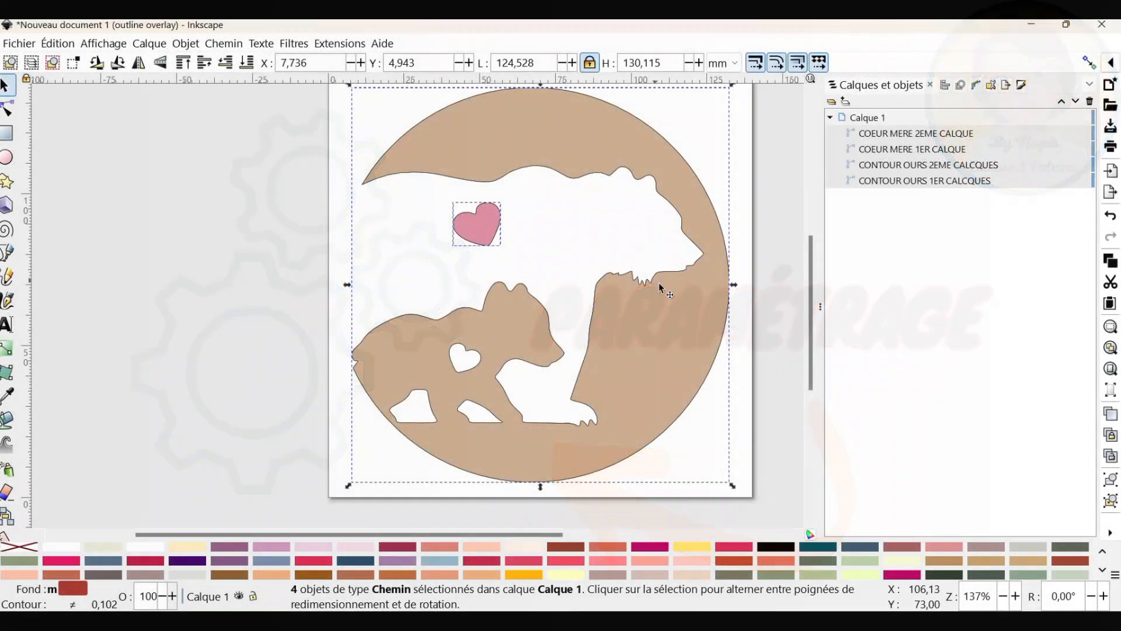
{"action": "left_click", "coordinate": [755, 165]}
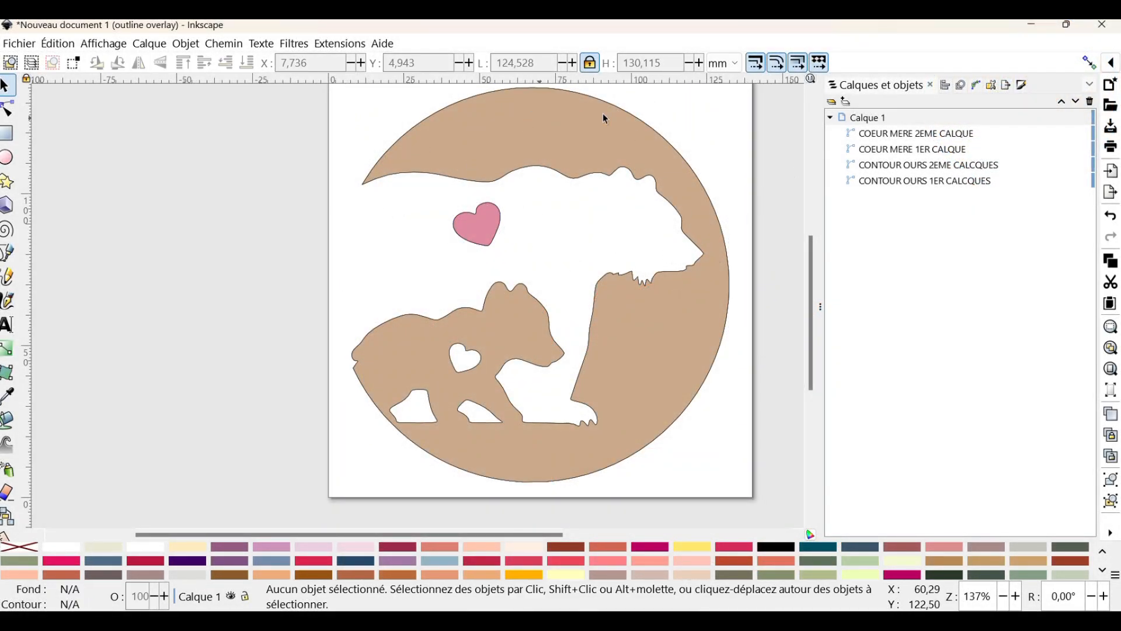
{"action": "left_click", "coordinate": [949, 134]}
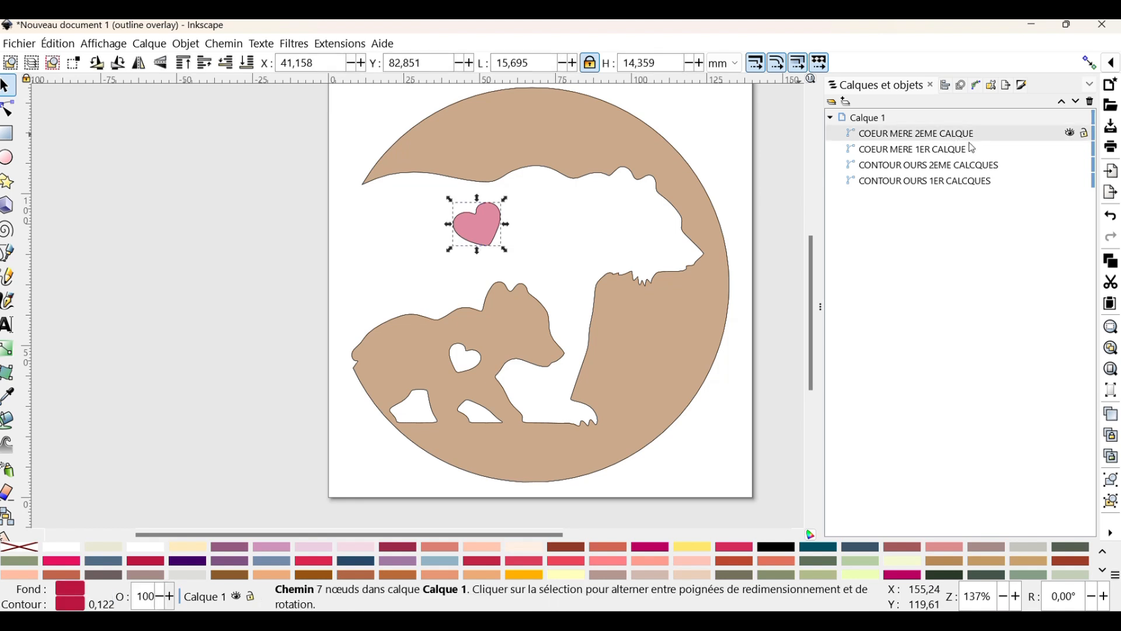
{"action": "left_click", "coordinate": [976, 166], "text": "ctrl"}
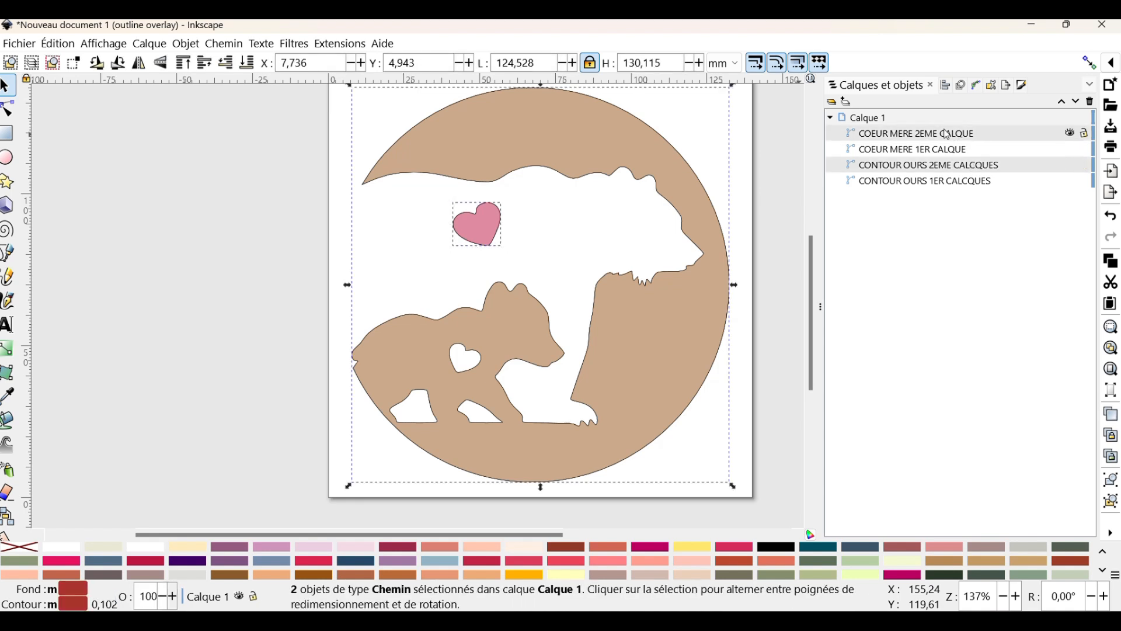
{"action": "key", "text": "Delete"}
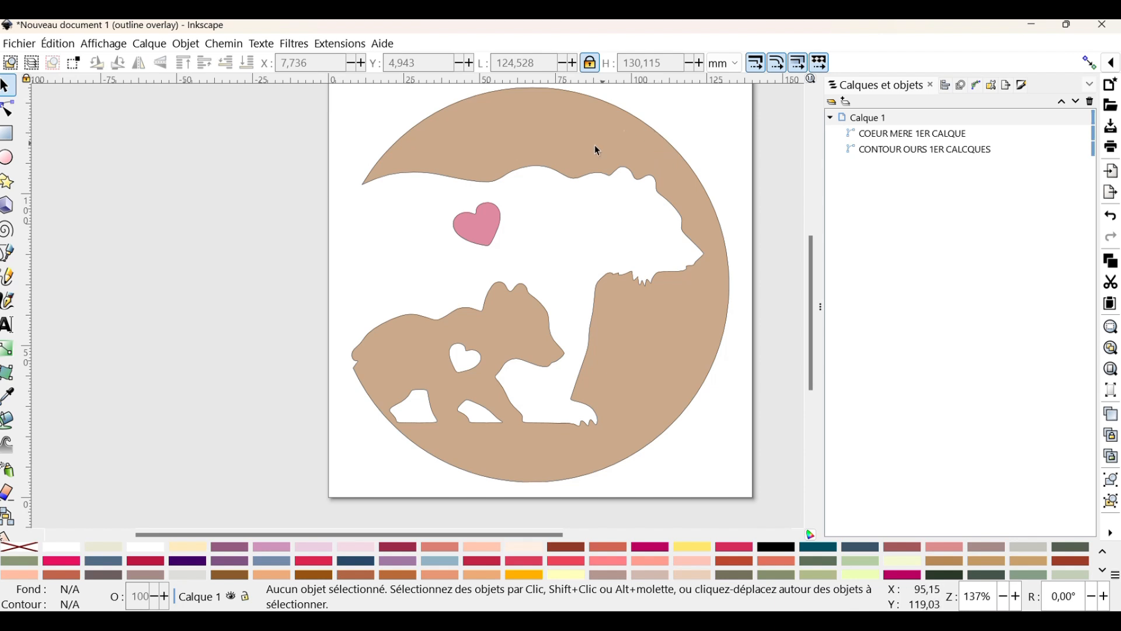
Open the Ink/Stitch embroidery parameters for the remaining heart and bear contour, and set their fill method to Remplissage en méandres
{"action": "left_click", "coordinate": [612, 111]}
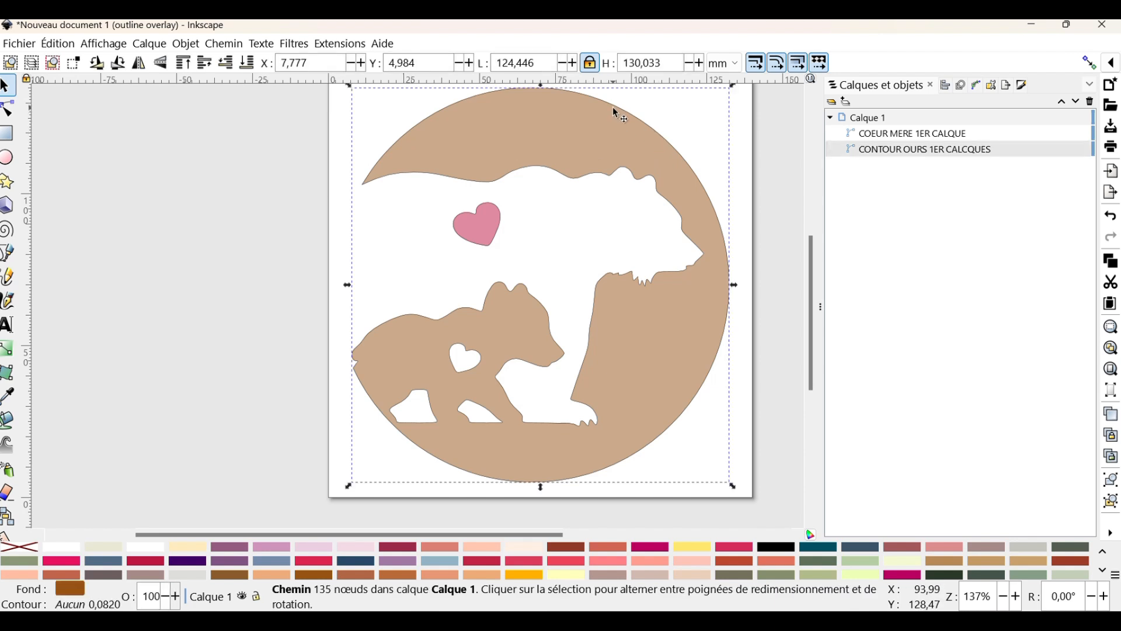
{"action": "left_click", "coordinate": [489, 215]}
{"action": "left_click", "coordinate": [471, 181], "text": "shift"}
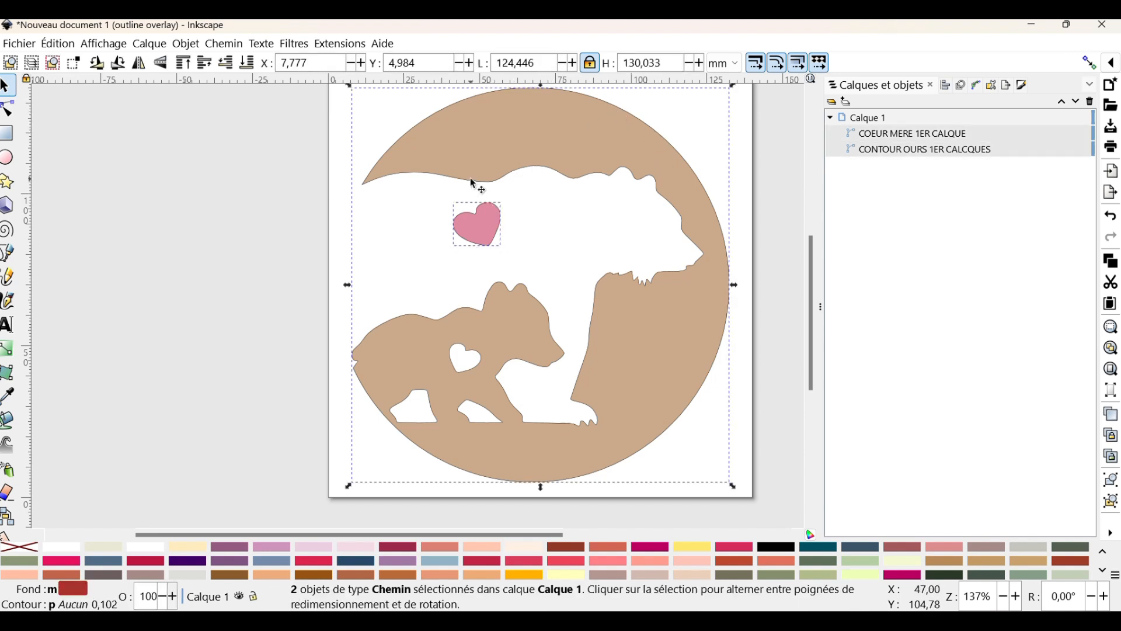
{"action": "left_click", "coordinate": [350, 44]}
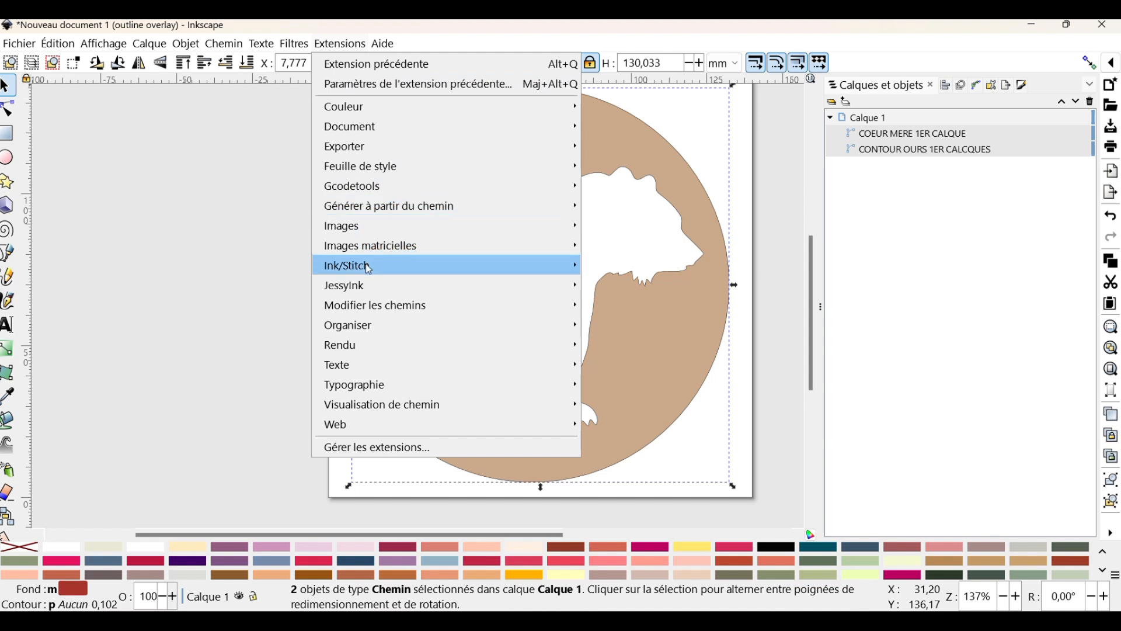
{"action": "mouse_move", "coordinate": [370, 267]}
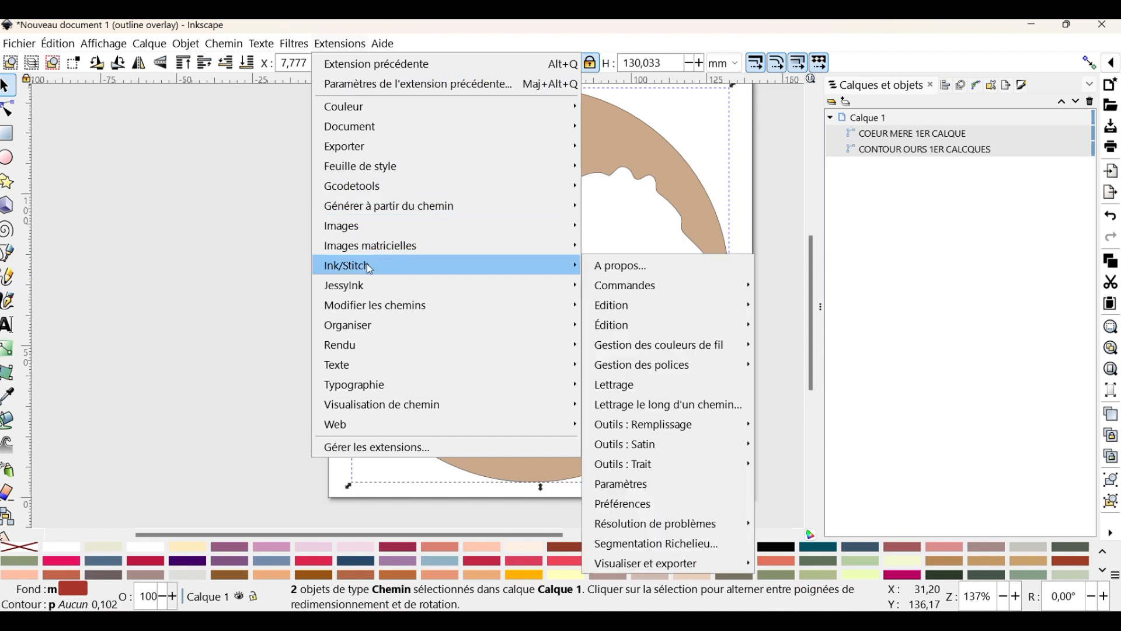
{"action": "left_click", "coordinate": [624, 484]}
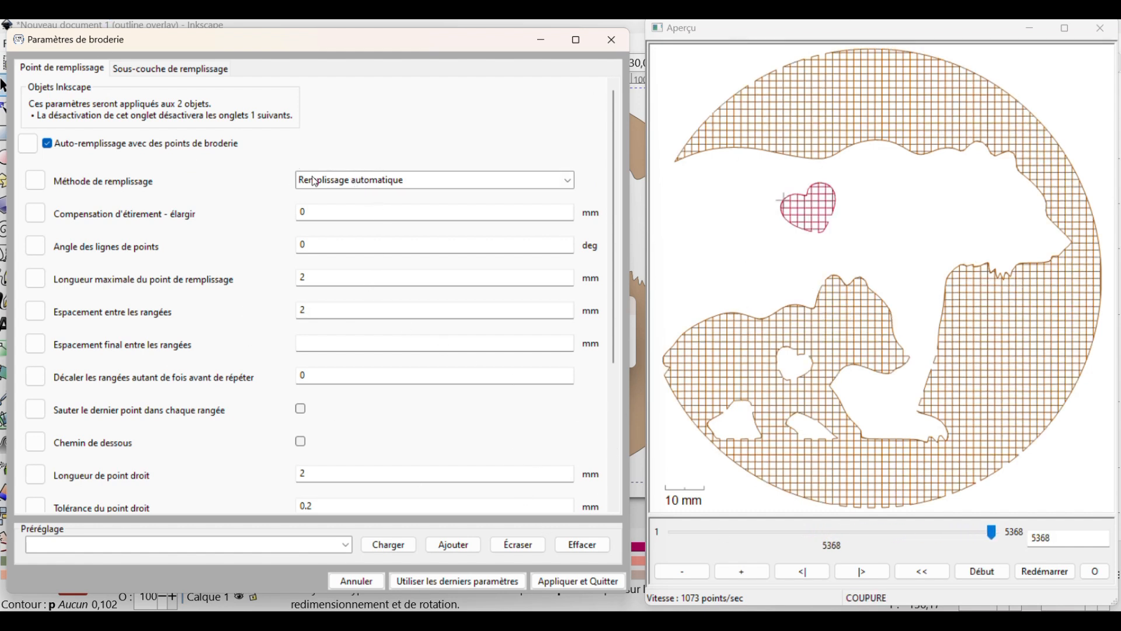
{"action": "left_click", "coordinate": [501, 181]}
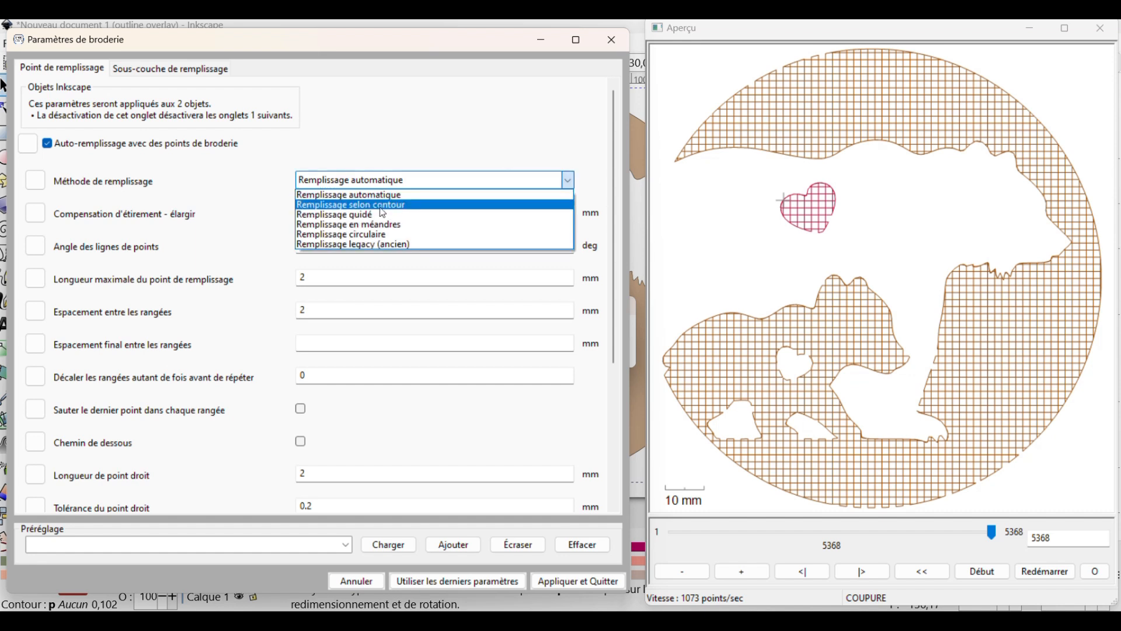
{"action": "left_click", "coordinate": [368, 226]}
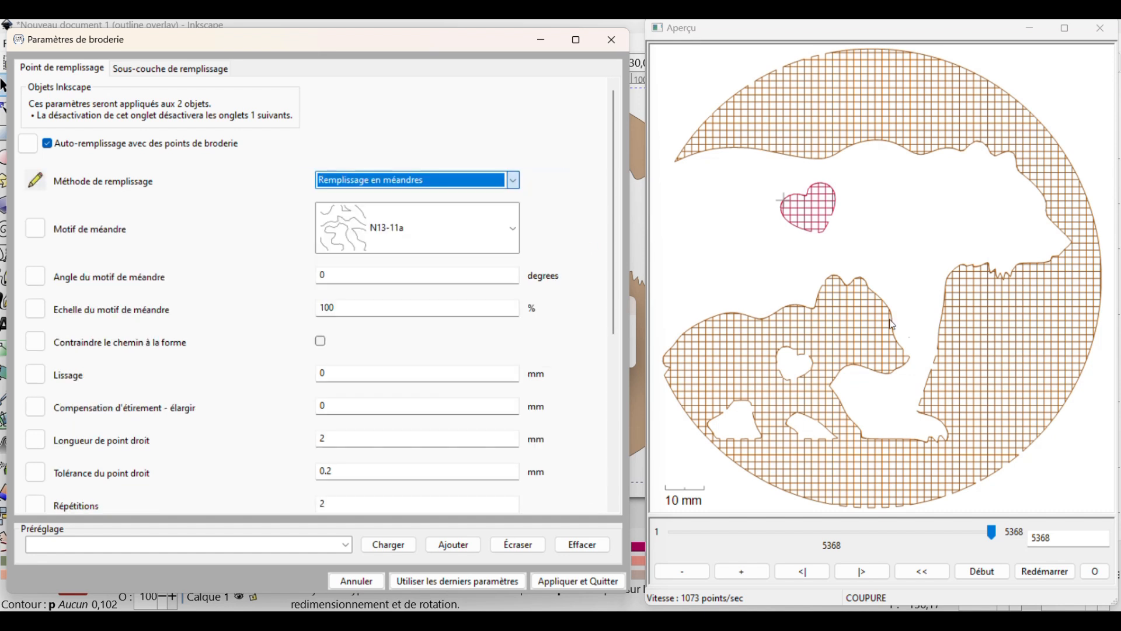
Disable the fill underlay for both objects and return to the fill stitch settings
{"action": "left_click", "coordinate": [198, 73]}
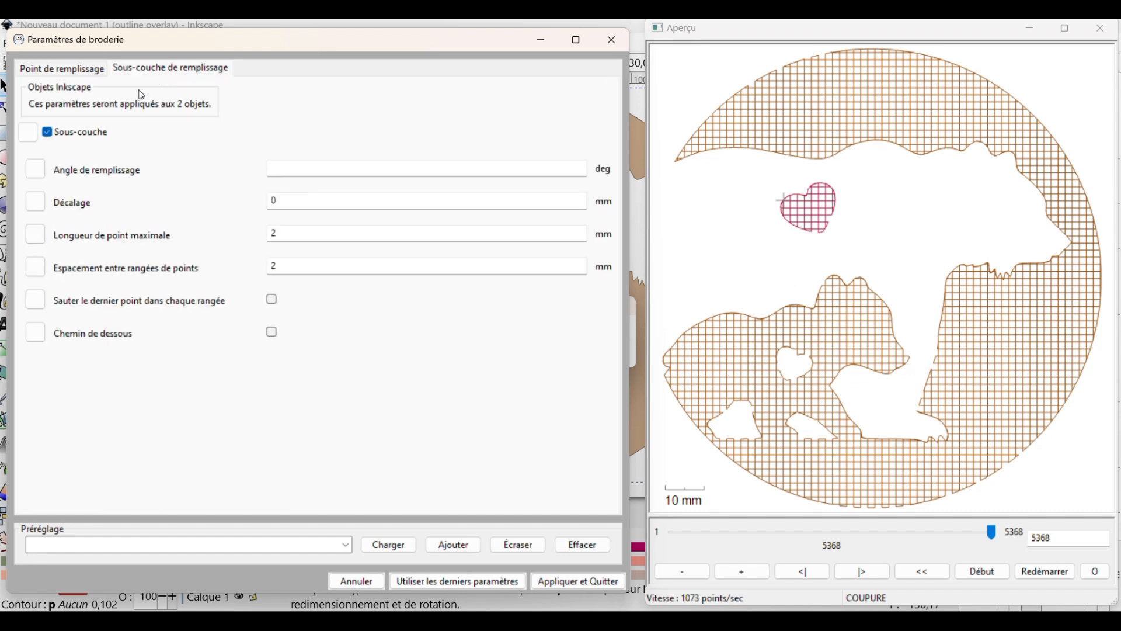
{"action": "left_click", "coordinate": [53, 133]}
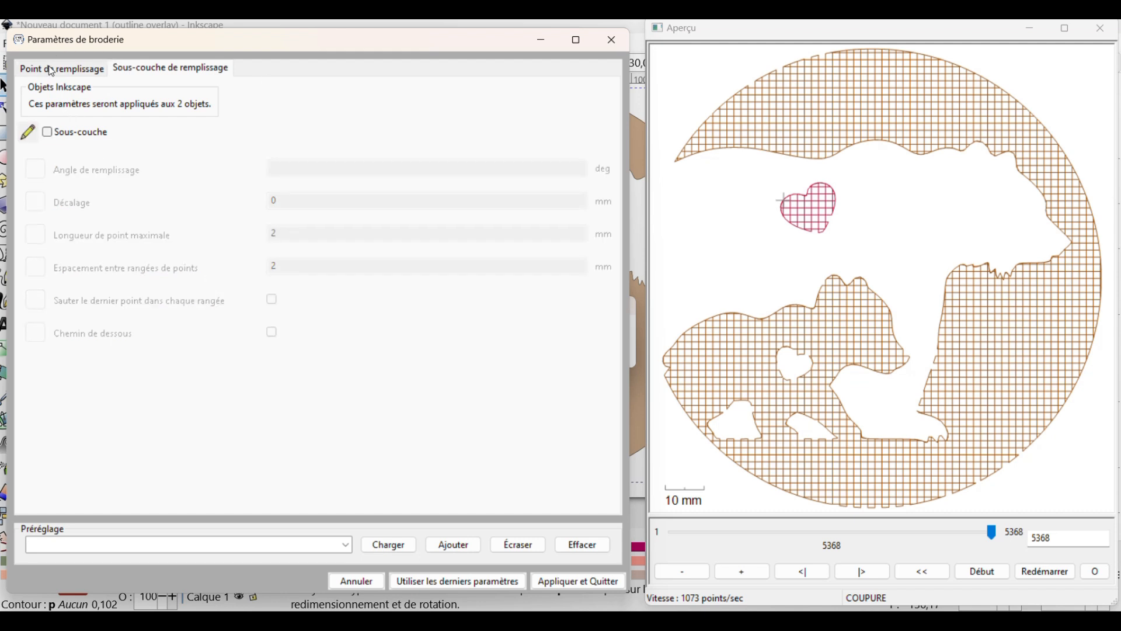
{"action": "left_click", "coordinate": [52, 69]}
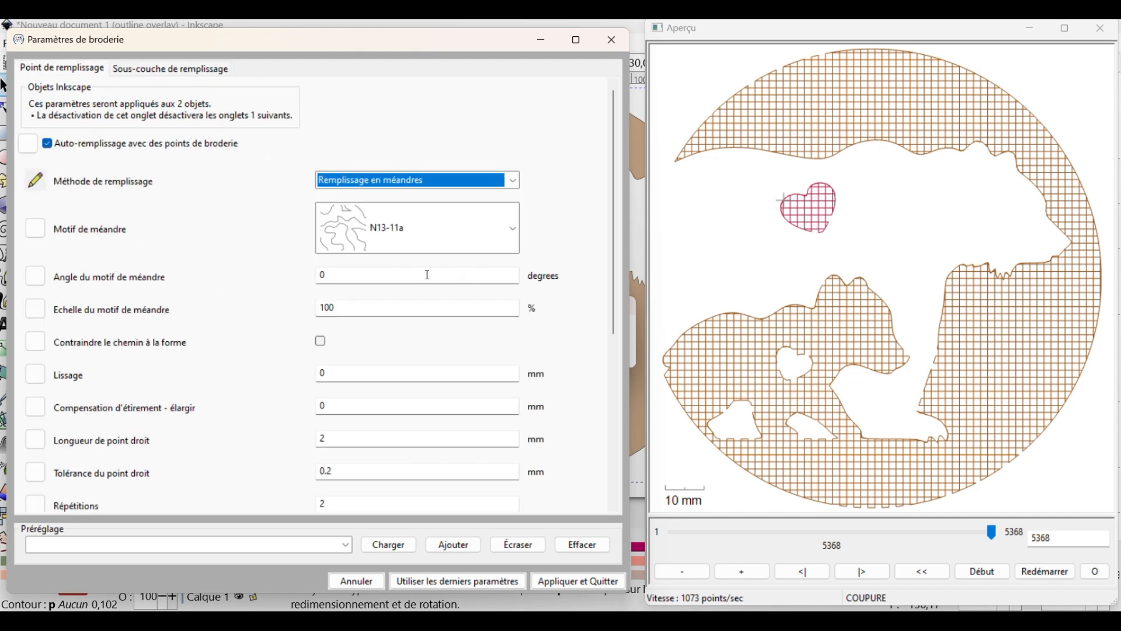
Set the meander pattern scale to 80 % and choose the N4-29e meander pattern
{"action": "double_click", "coordinate": [343, 303]}
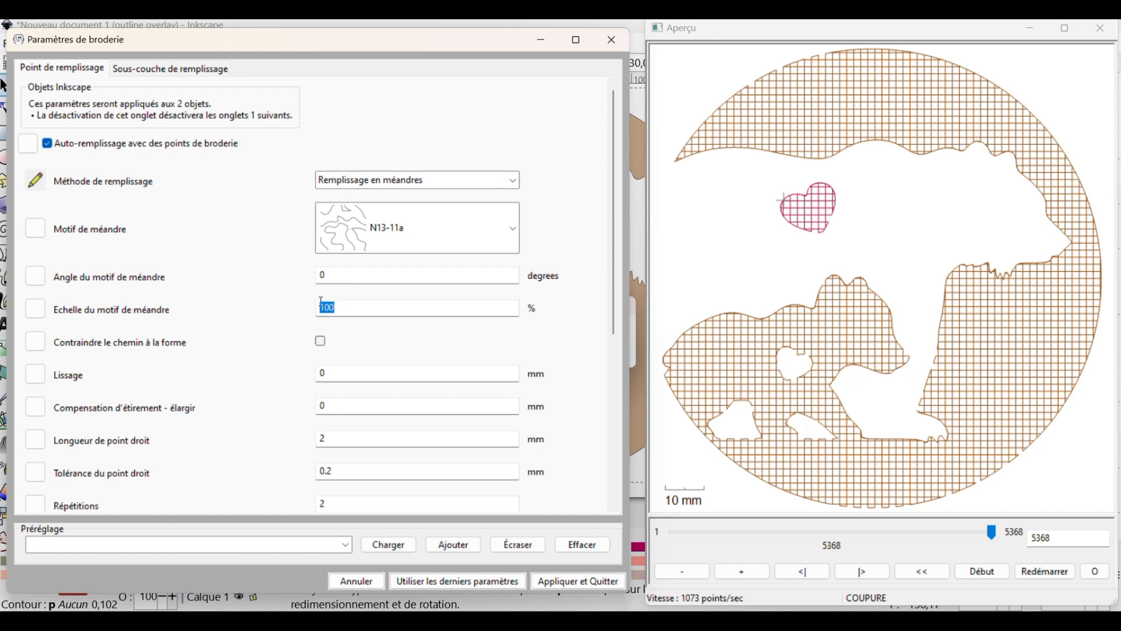
{"action": "type", "text": "80"}
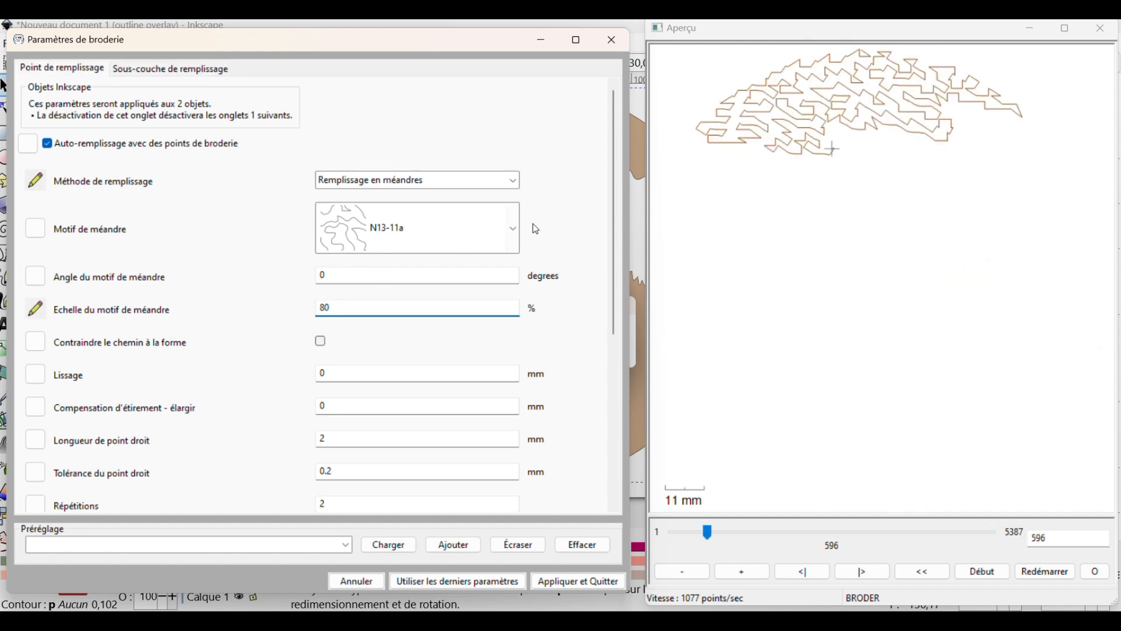
{"action": "left_click", "coordinate": [514, 228]}
{"action": "scroll", "coordinate": [453, 307], "scroll_direction": "down", "scroll_amount": 3}
{"action": "scroll", "coordinate": [453, 308], "scroll_direction": "down", "scroll_amount": 3}
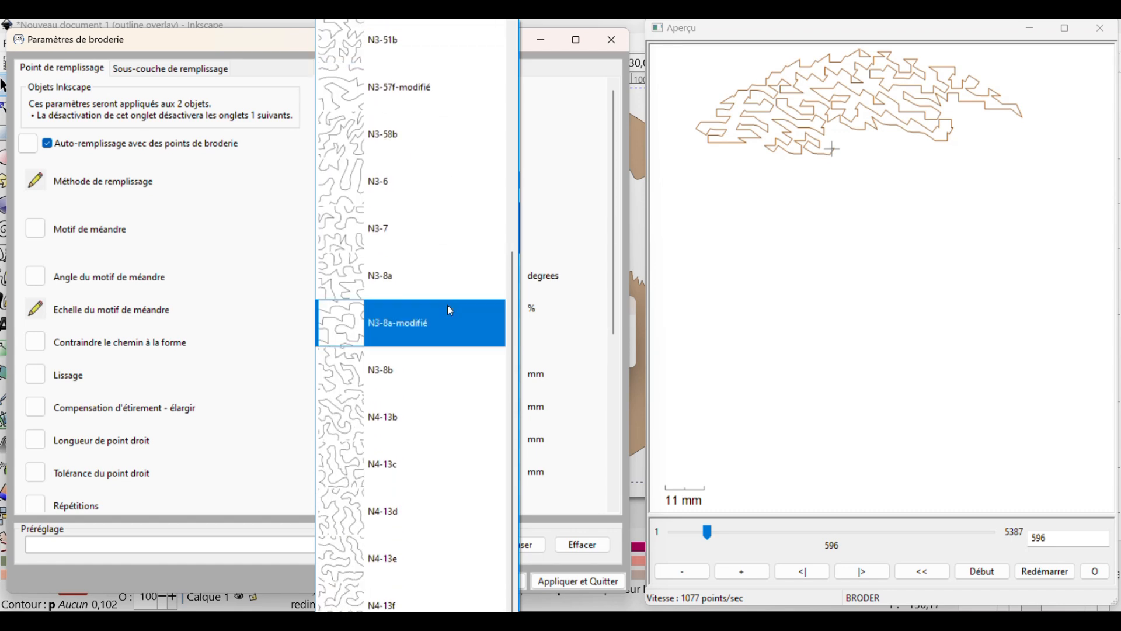
{"action": "scroll", "coordinate": [447, 309], "scroll_direction": "down", "scroll_amount": 10}
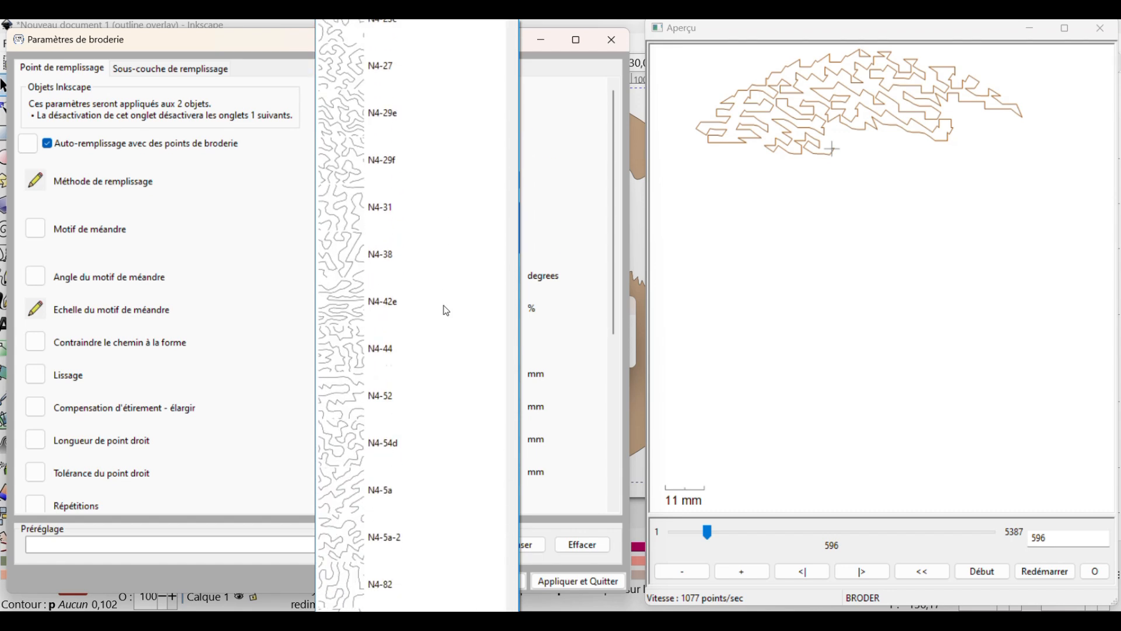
{"action": "scroll", "coordinate": [447, 310], "scroll_direction": "down", "scroll_amount": 10}
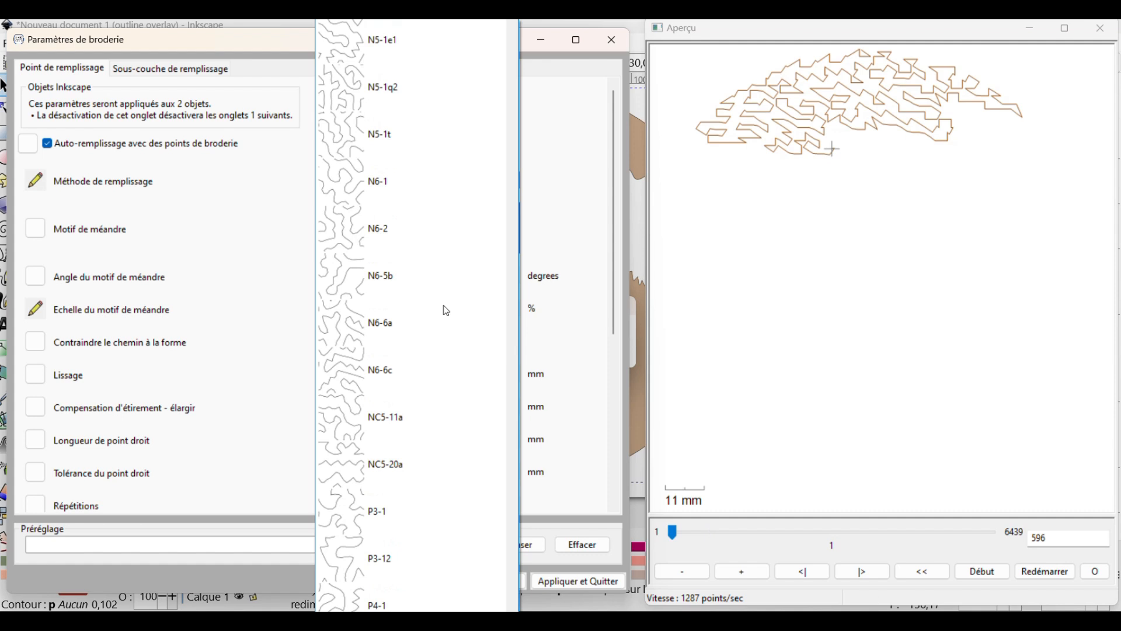
{"action": "scroll", "coordinate": [446, 310], "scroll_direction": "up", "scroll_amount": 10}
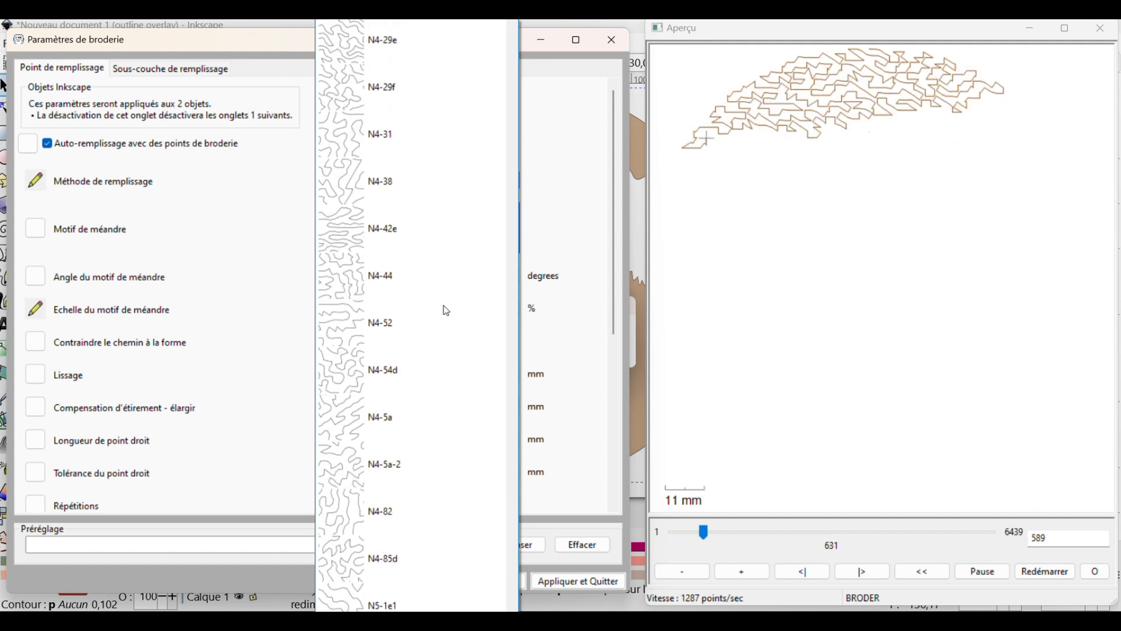
{"action": "scroll", "coordinate": [446, 310], "scroll_direction": "up", "scroll_amount": 3}
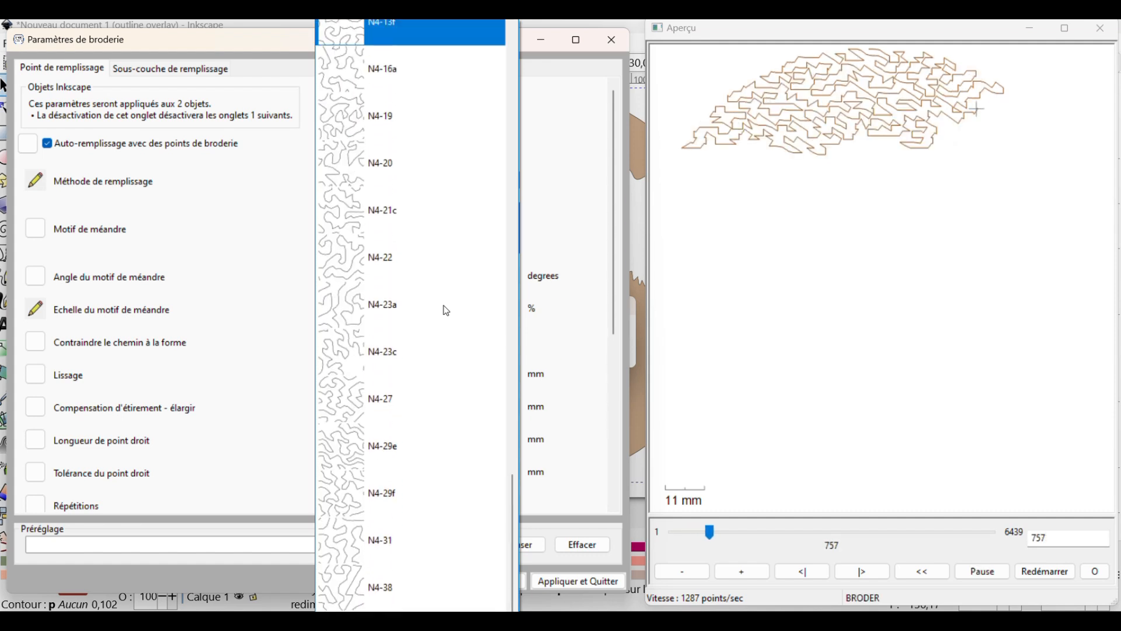
{"action": "left_click", "coordinate": [388, 464]}
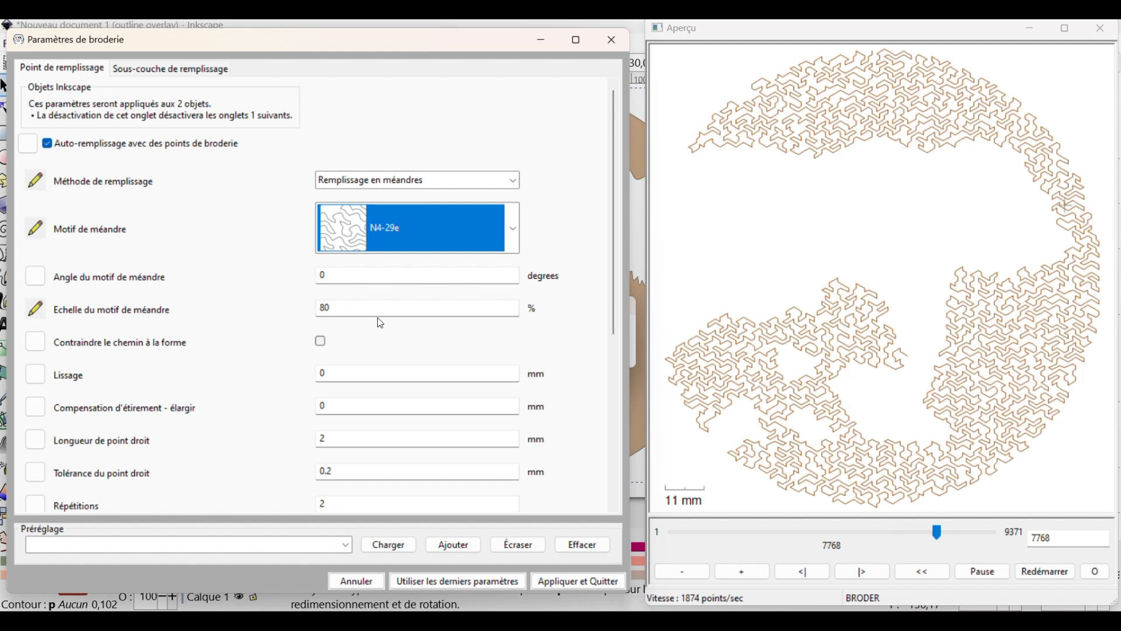
Try a meander pattern scale of 90 %
{"action": "double_click", "coordinate": [312, 310]}
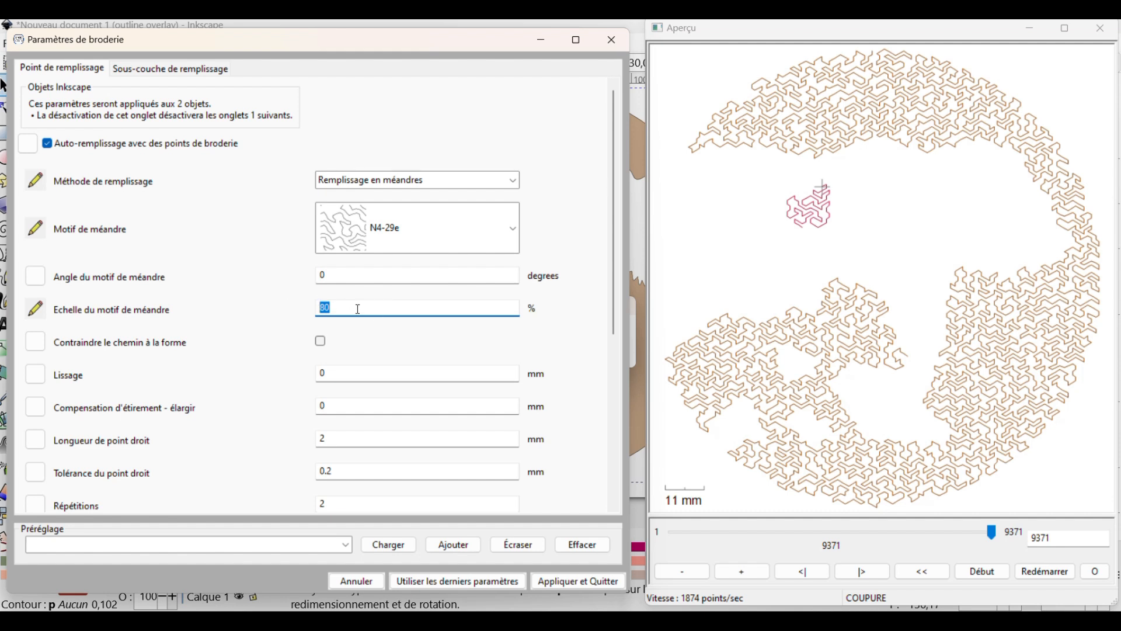
{"action": "type", "text": "90"}
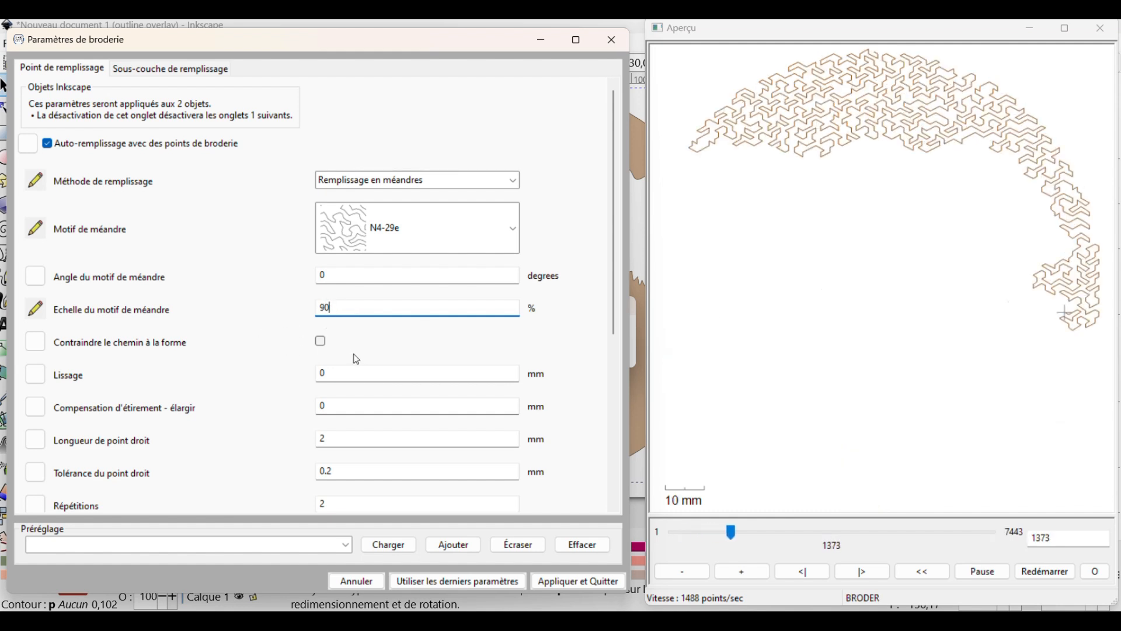
Set the meander pattern scale to 60 %, replay the stitch preview, and apply the parameters to both objects
{"action": "double_click", "coordinate": [331, 307]}
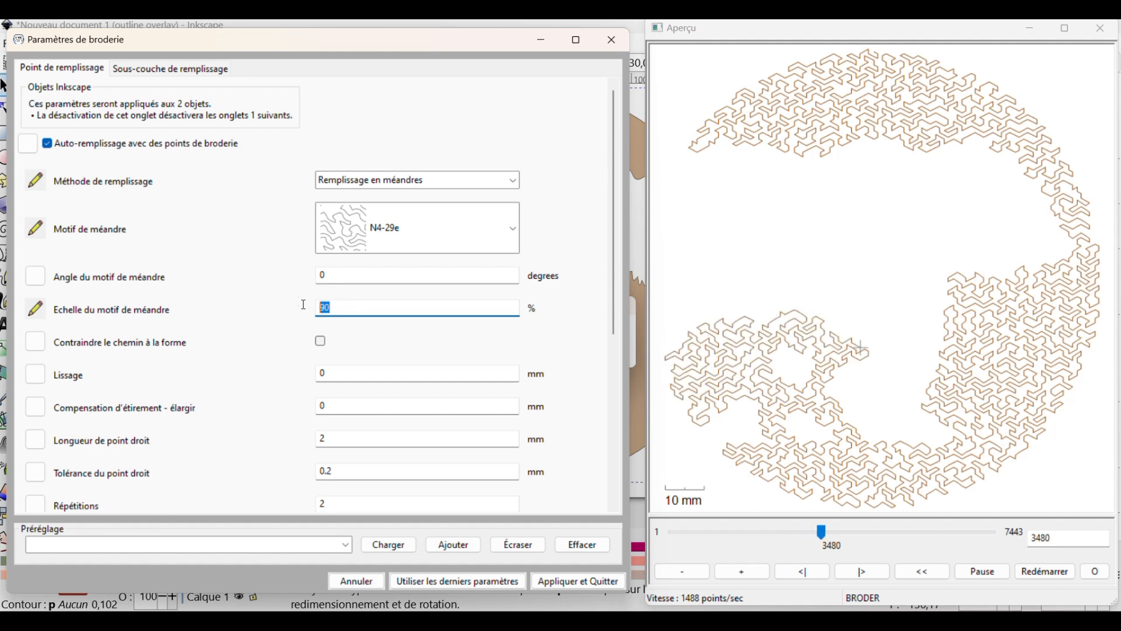
{"action": "type", "text": "6"}
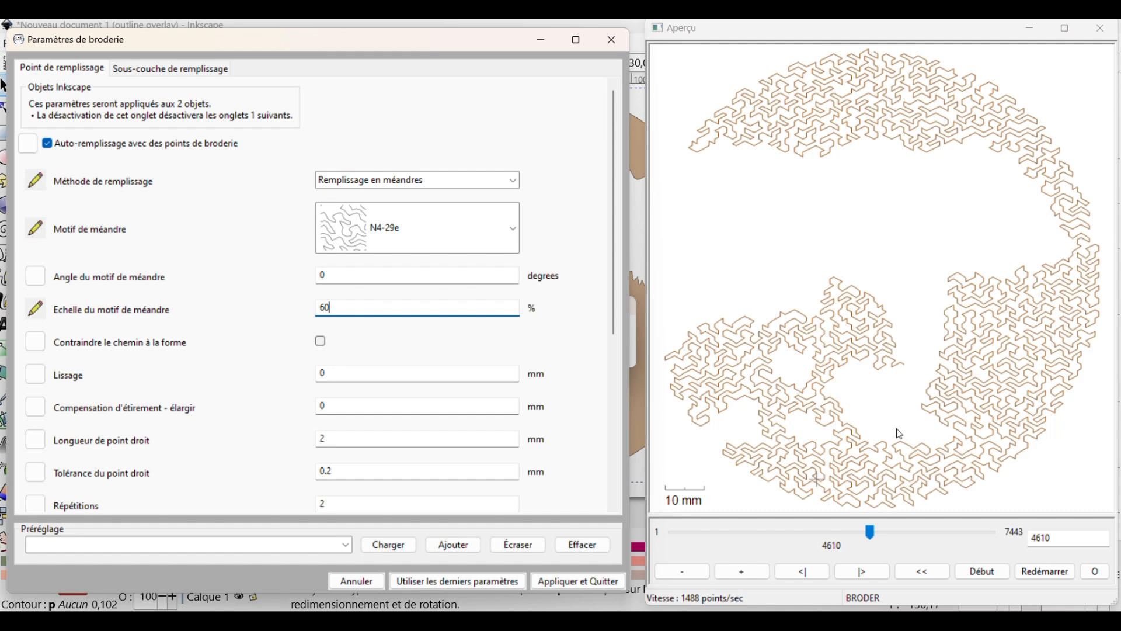
{"action": "left_click", "coordinate": [1040, 574]}
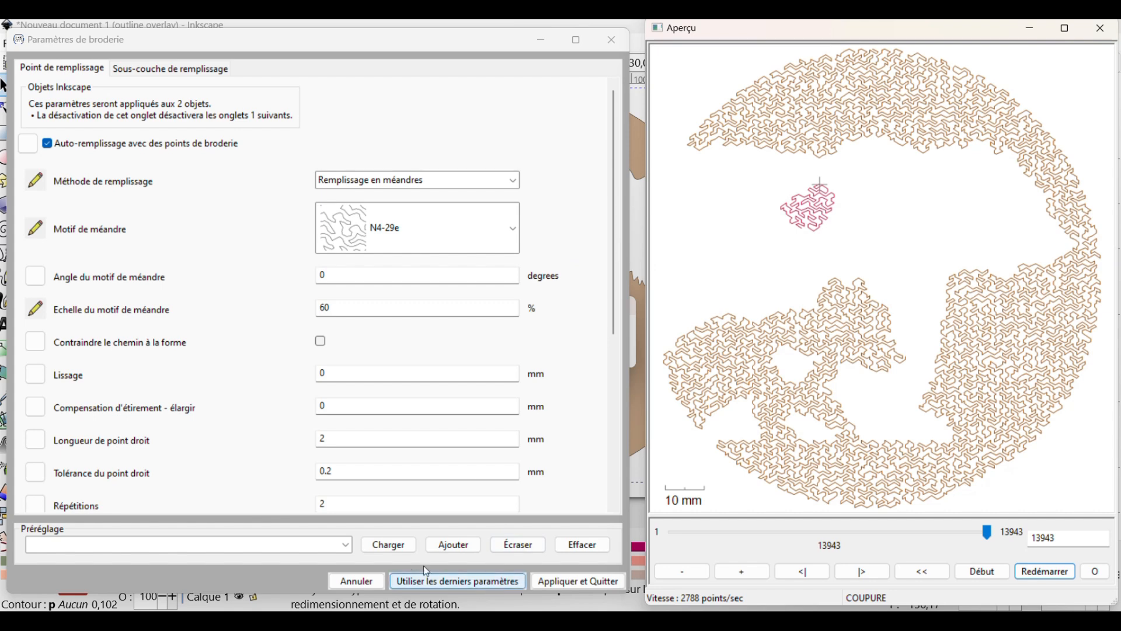
{"action": "left_click", "coordinate": [576, 581]}
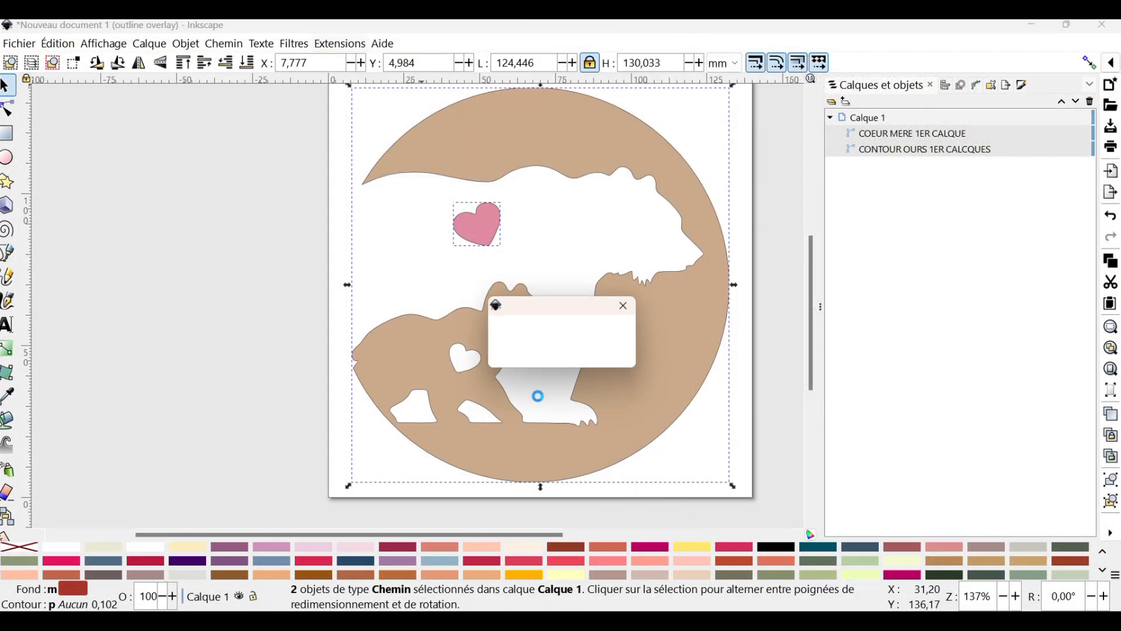
Give CONTOUR OURS 1ER CALCQUES a stroke in Brown Medium 0433
{"action": "left_click", "coordinate": [917, 152]}
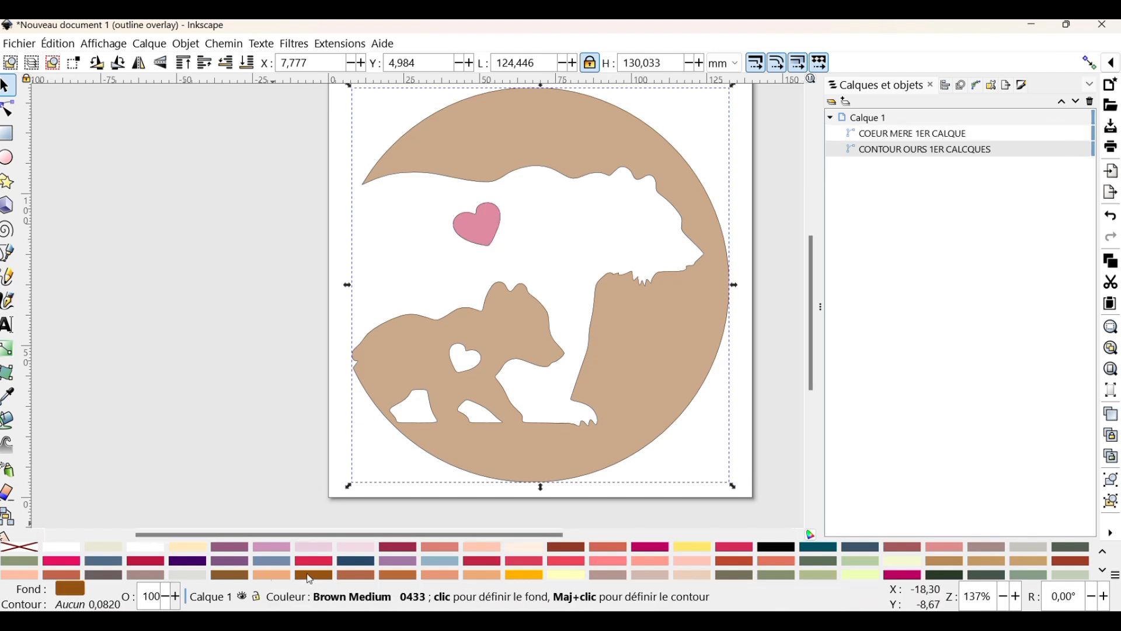
{"action": "right_click", "coordinate": [322, 584]}
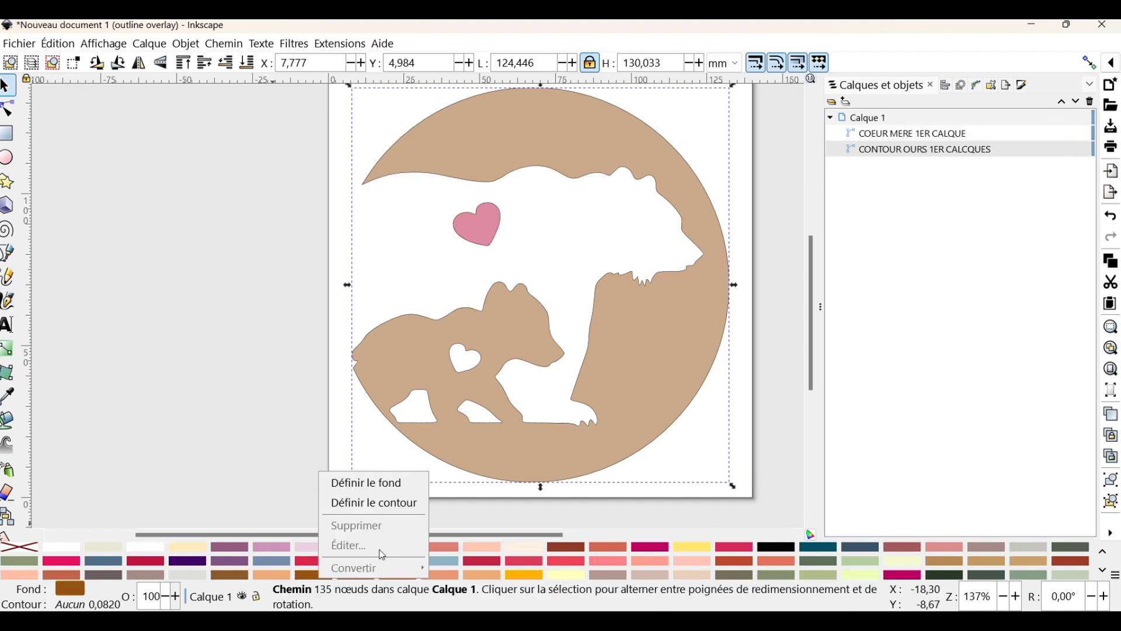
{"action": "left_click", "coordinate": [378, 502]}
Give COEUR MERE 1ER CALQUE a crimson stroke matching its fill
{"action": "left_click", "coordinate": [910, 135]}
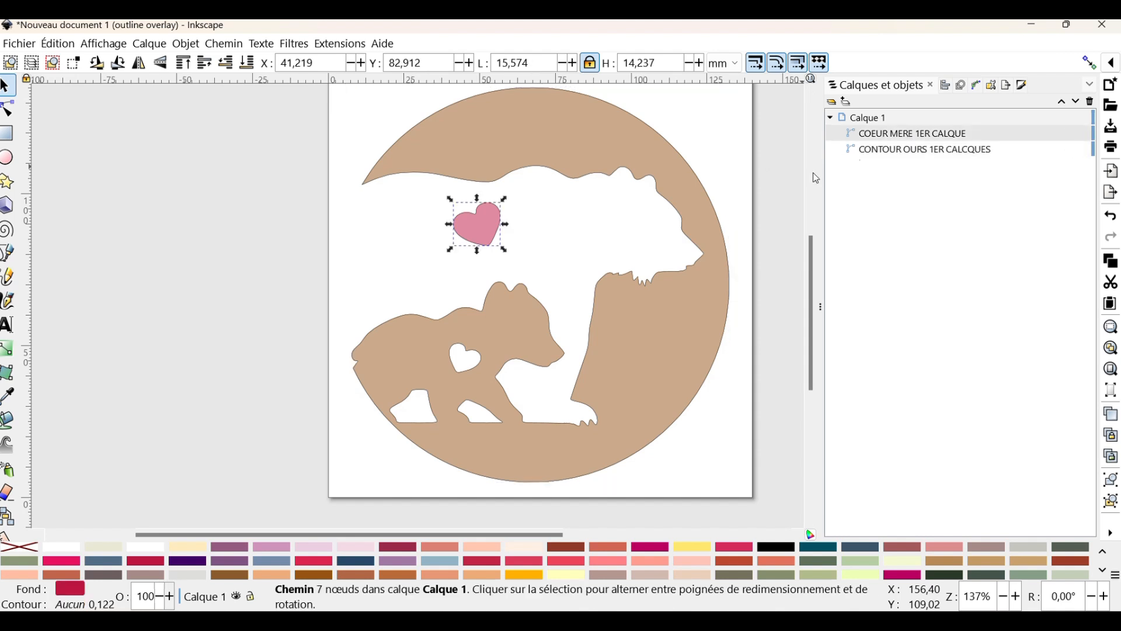
{"action": "right_click", "coordinate": [143, 563]}
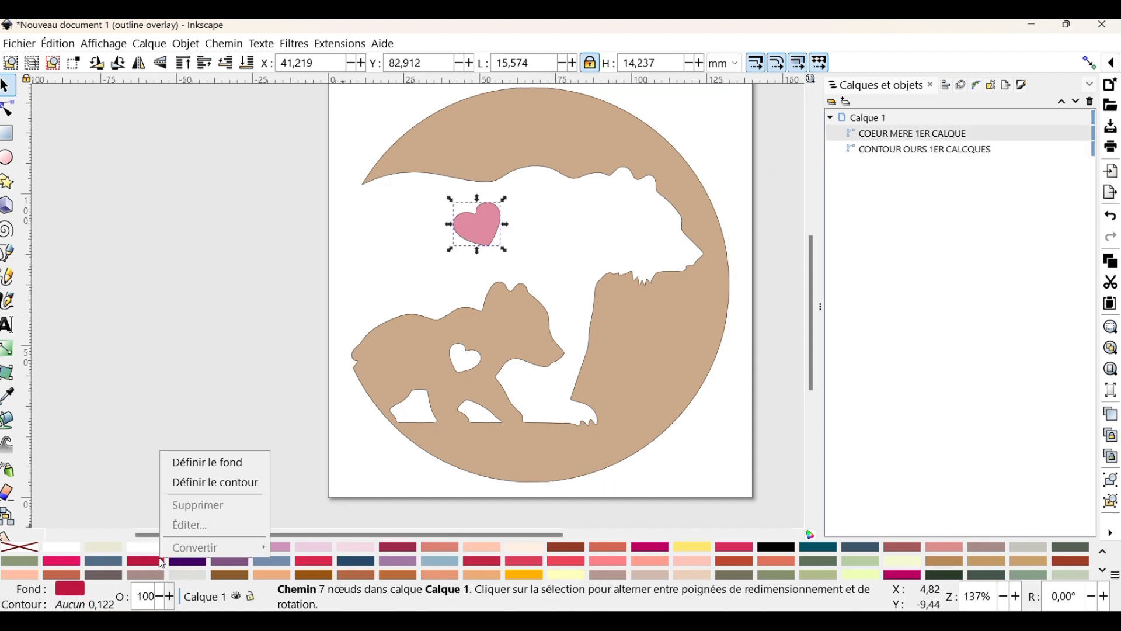
{"action": "left_click", "coordinate": [225, 495]}
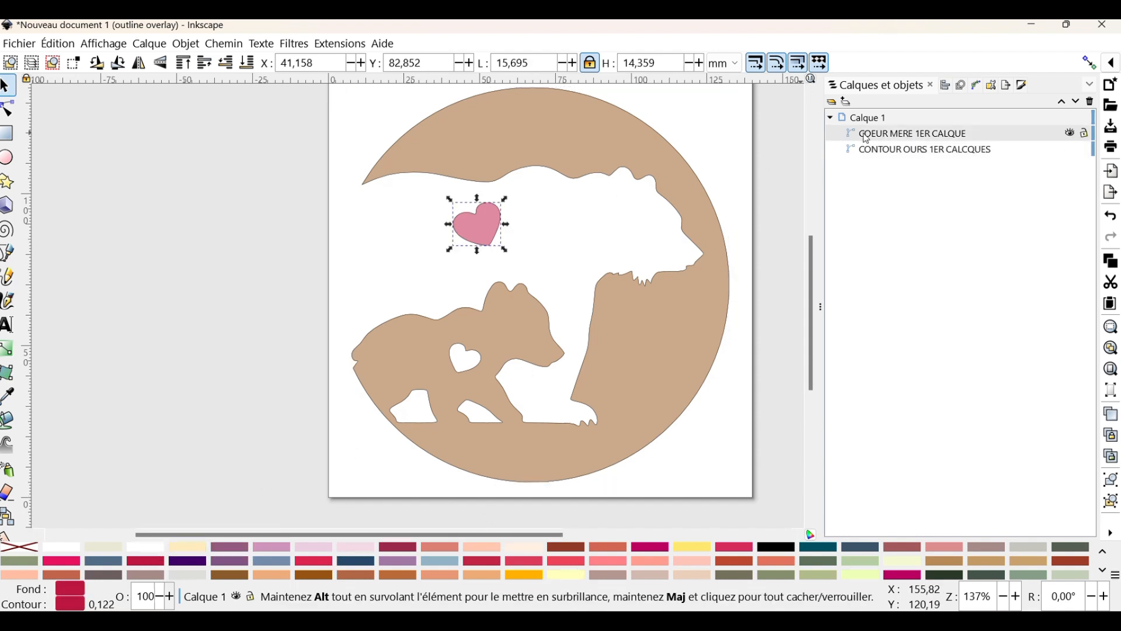
Open the Ink/Stitch parameters for both objects together and set stroke repetitions to 1 and bean stitch repeats to 2
{"action": "left_click", "coordinate": [902, 150], "text": "shift"}
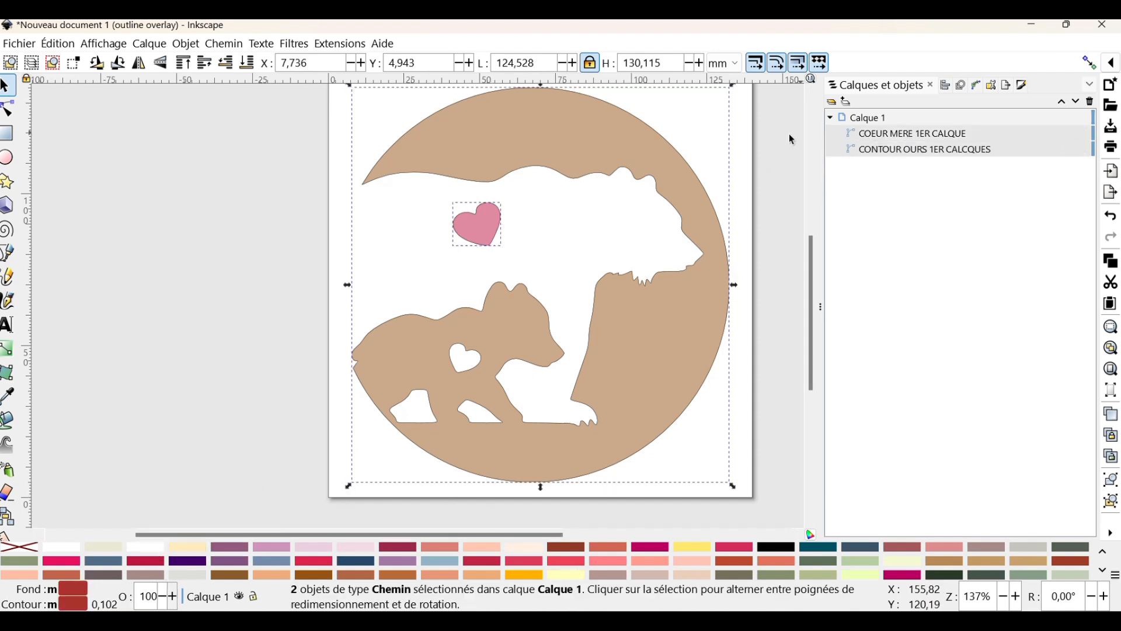
{"action": "left_click", "coordinate": [351, 46]}
{"action": "mouse_move", "coordinate": [362, 274]}
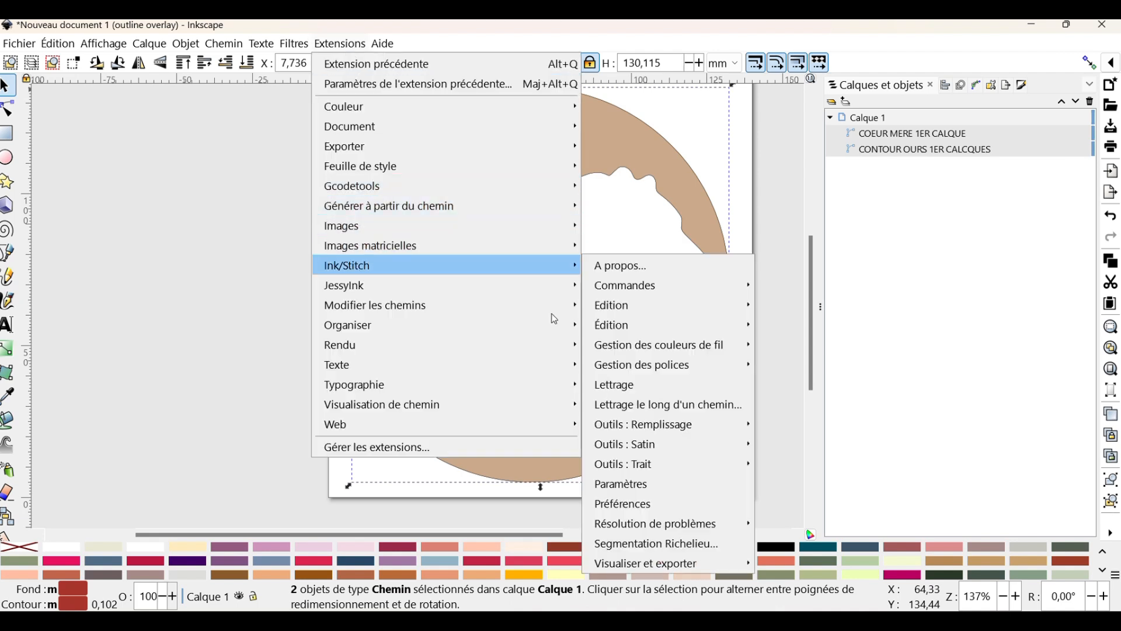
{"action": "left_click", "coordinate": [613, 483]}
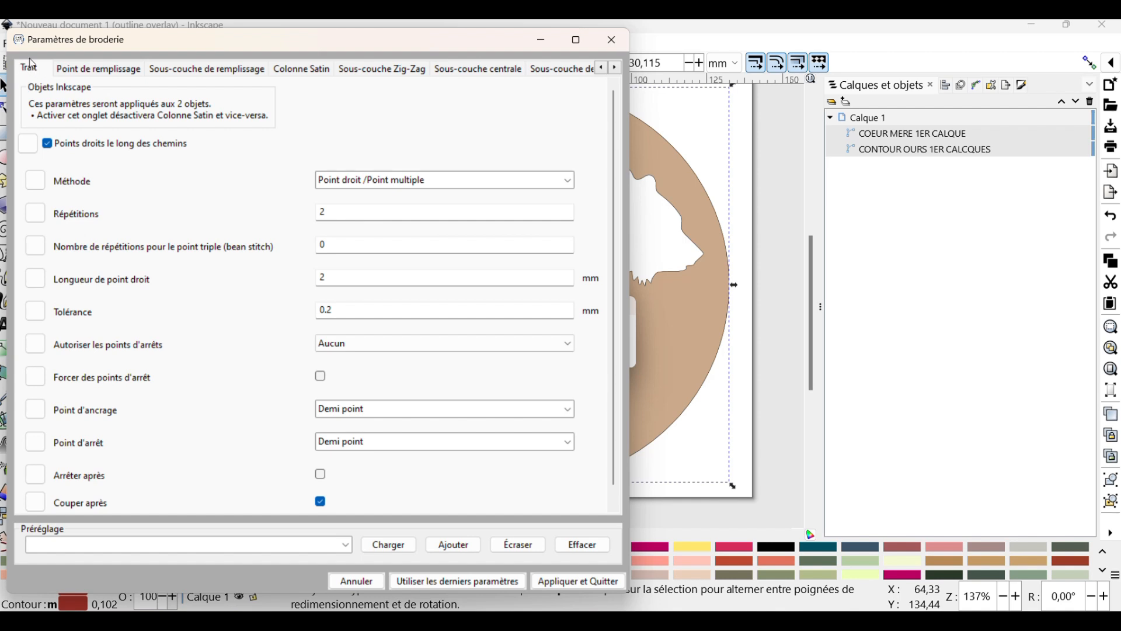
{"action": "double_click", "coordinate": [339, 211]}
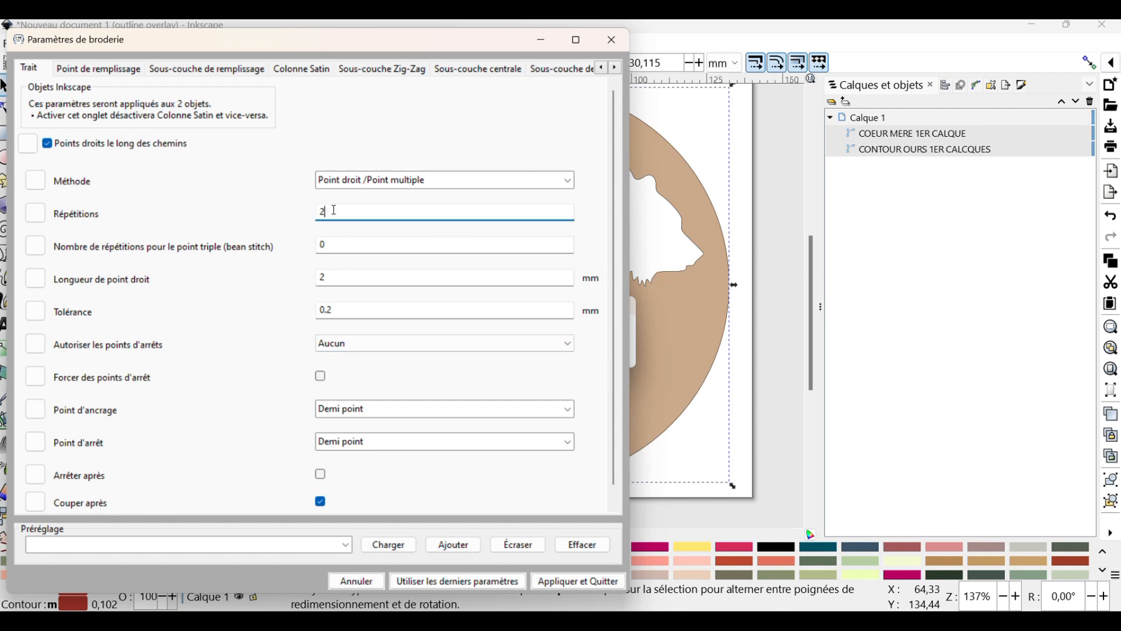
{"action": "key", "text": "BackSpace"}
{"action": "key", "text": "Tab"}
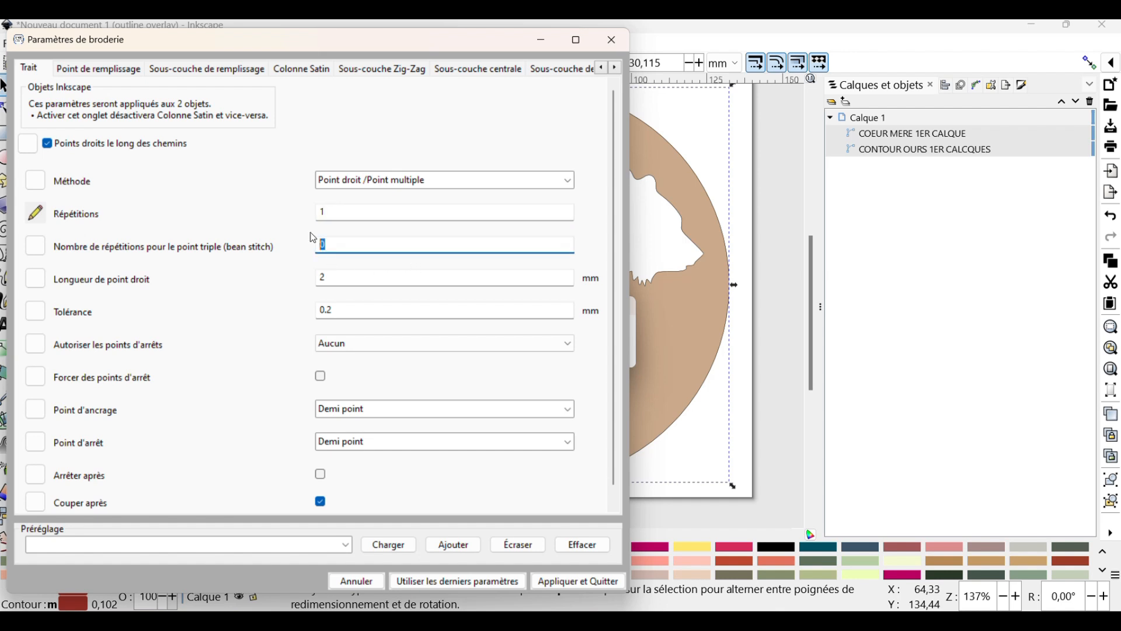
{"action": "type", "text": "2"}
{"action": "scroll", "coordinate": [279, 484], "scroll_direction": "down", "scroll_amount": 1}
Set the meander fill's smoothing to 0.5 mm and apply the embroidery parameters to both objects
{"action": "left_click", "coordinate": [107, 68]}
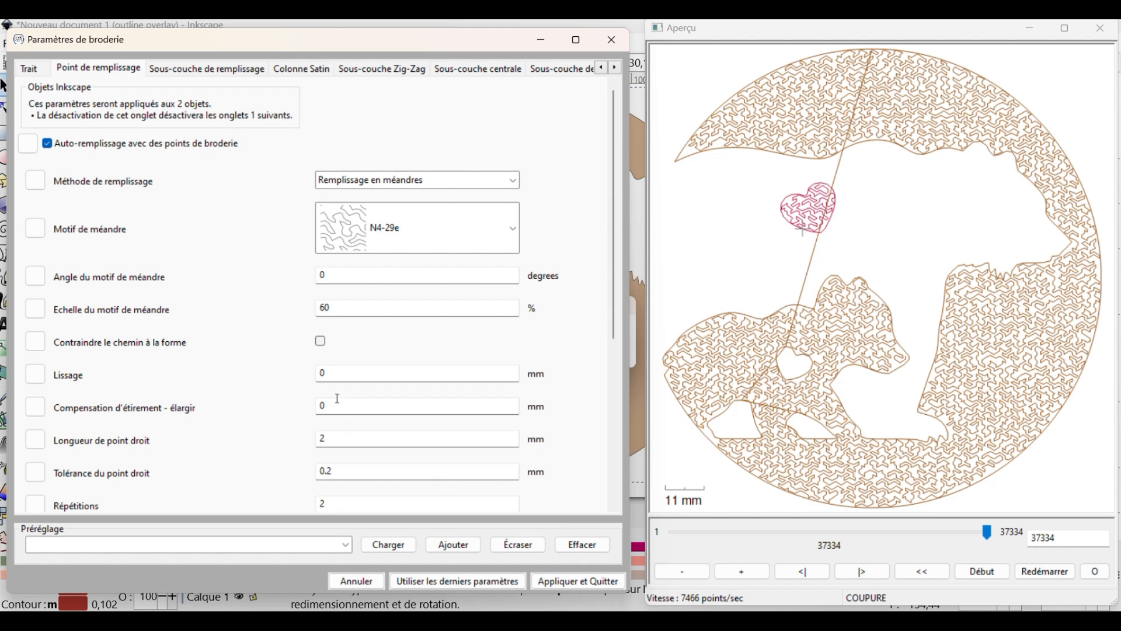
{"action": "left_click", "coordinate": [353, 369]}
{"action": "type", "text": ";5"}
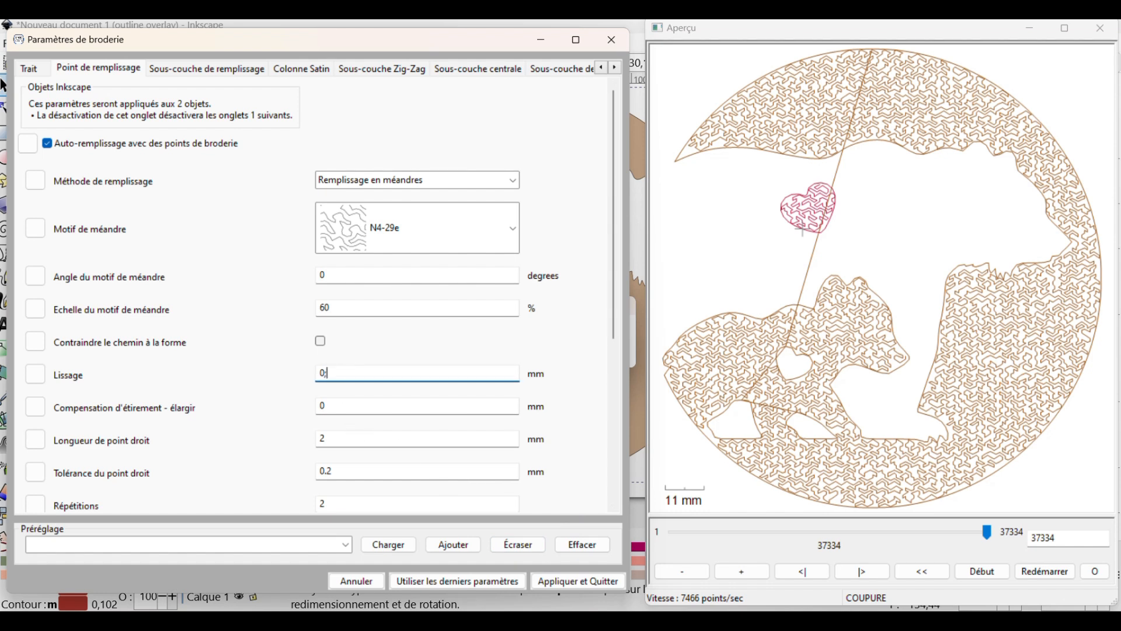
{"action": "key", "text": "BackSpace"}
{"action": "key", "text": "BackSpace"}
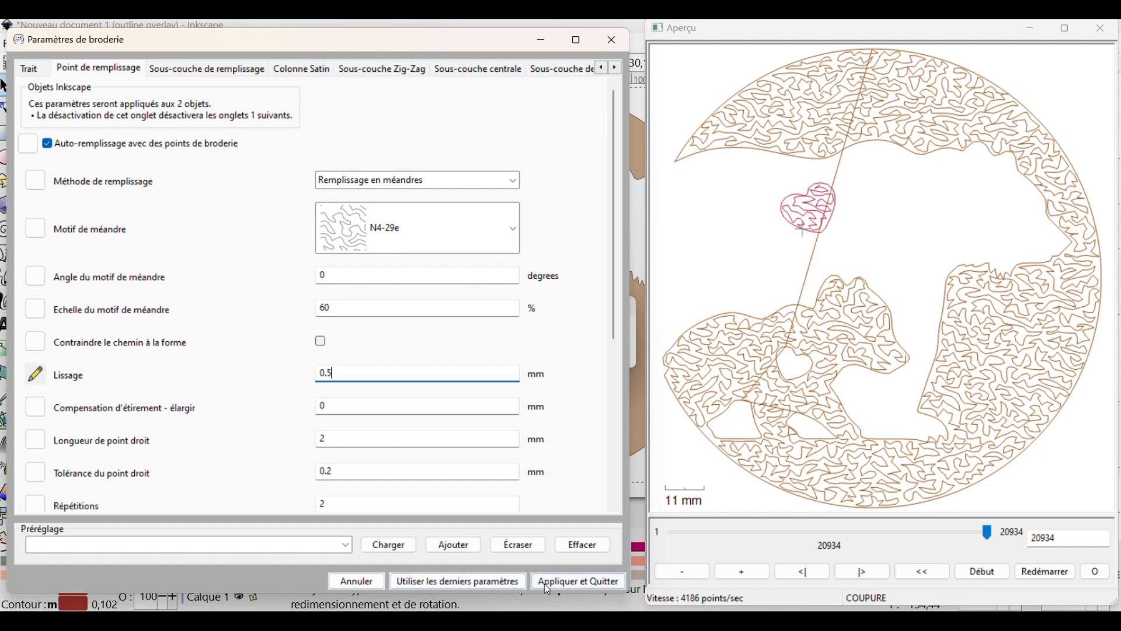
{"action": "left_click", "coordinate": [580, 582]}
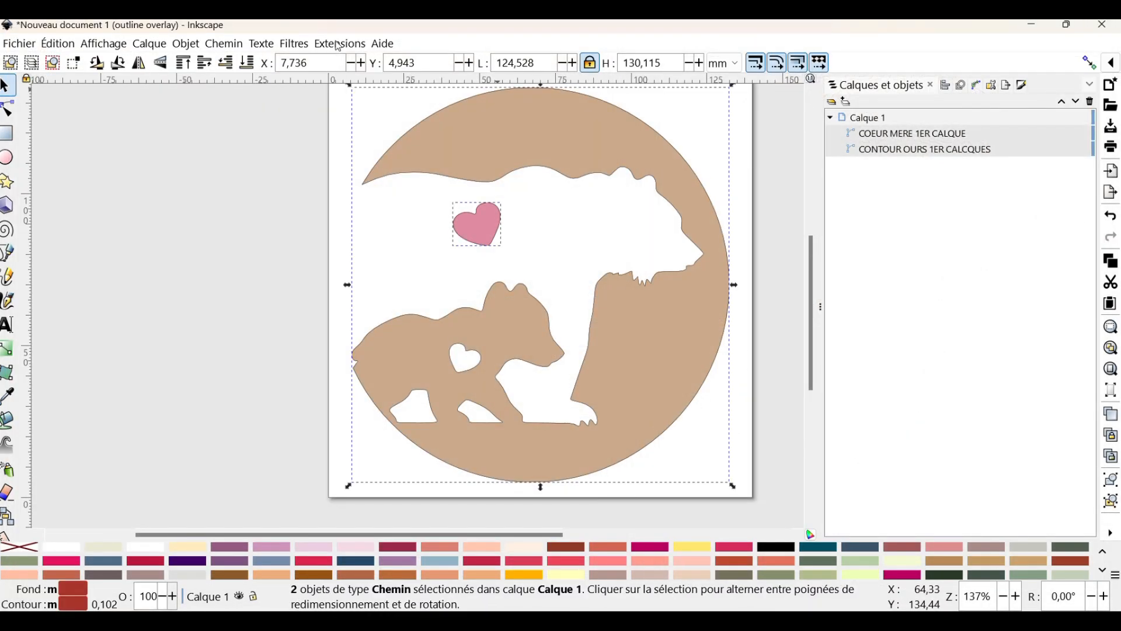
Run the Ink/Stitch simulator on the two selected objects and speed up the playback through to the last stitch
{"action": "left_click", "coordinate": [339, 44]}
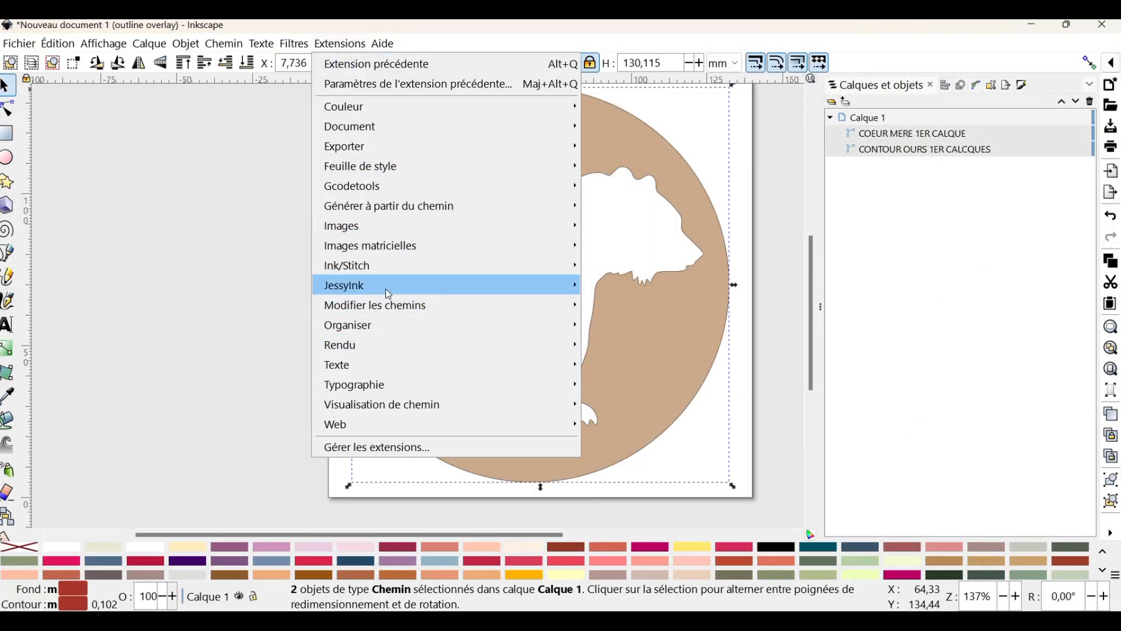
{"action": "mouse_move", "coordinate": [395, 274]}
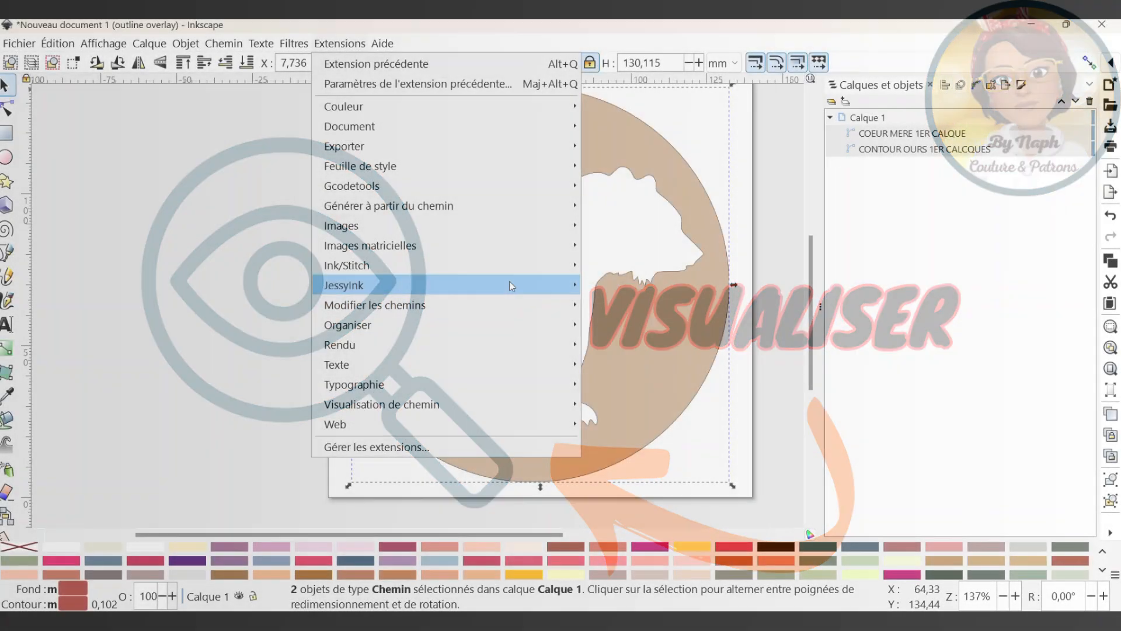
{"action": "mouse_move", "coordinate": [514, 265]}
{"action": "mouse_move", "coordinate": [731, 563]}
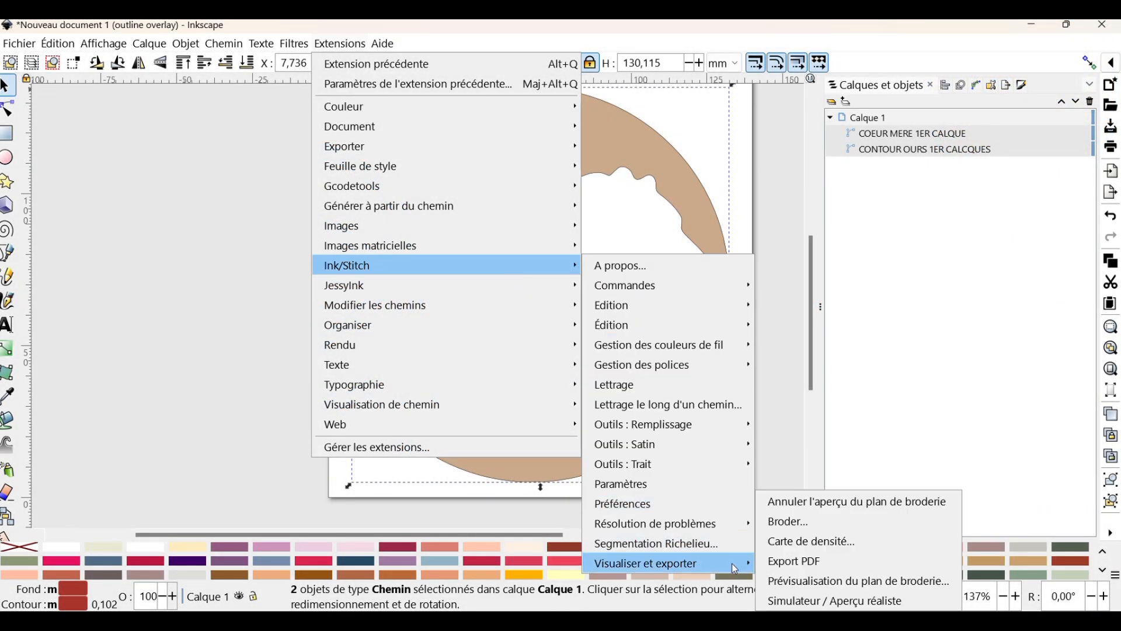
{"action": "left_click", "coordinate": [858, 602]}
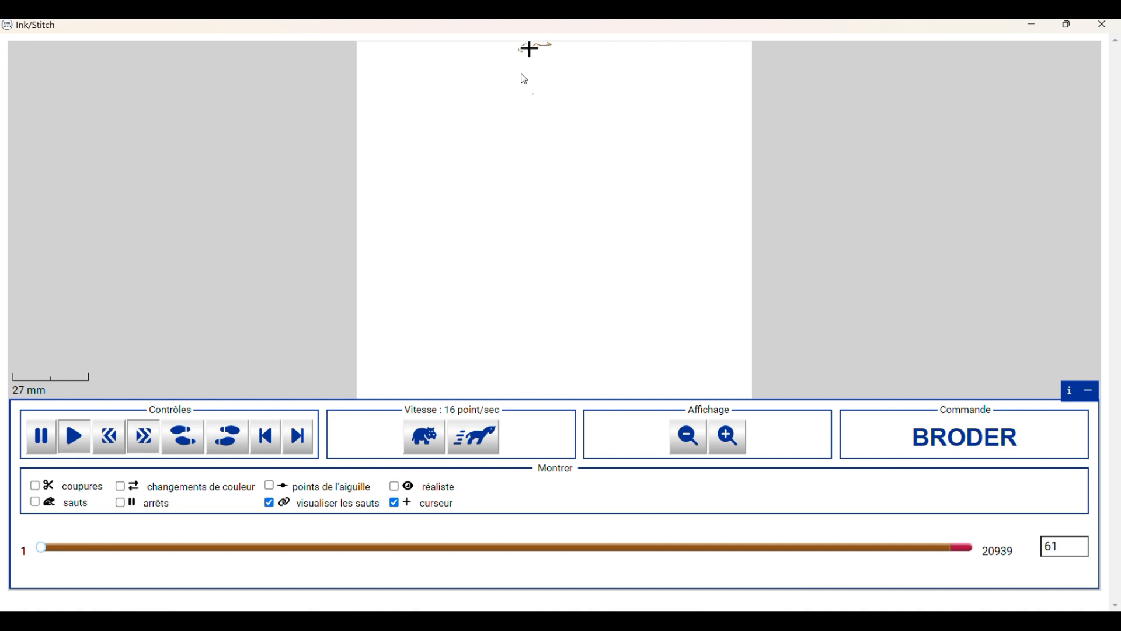
{"action": "left_click", "coordinate": [482, 452]}
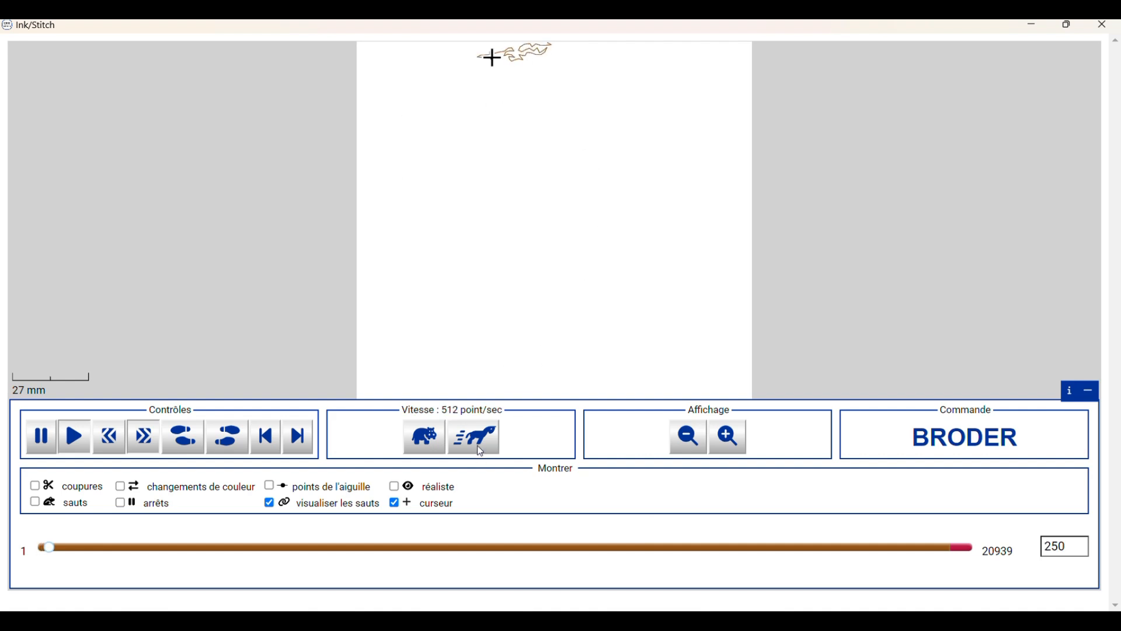
{"action": "left_click", "coordinate": [482, 452]}
{"action": "left_click", "coordinate": [482, 452]}
{"action": "left_click", "coordinate": [482, 452]}
{"action": "left_click", "coordinate": [482, 452]}
{"action": "left_click", "coordinate": [482, 452]}
{"action": "left_click", "coordinate": [482, 452]}
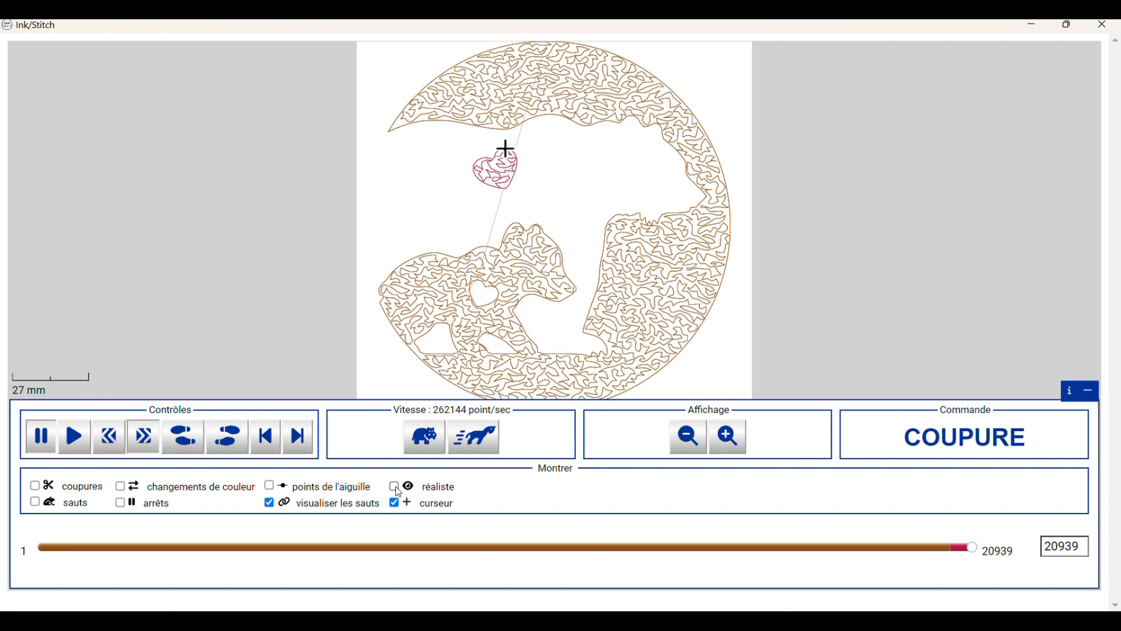
Examine the cub and upper arc stitching up close, switch on the realistic rendering, and close the simulator
{"action": "scroll", "coordinate": [470, 303], "scroll_direction": "up", "scroll_amount": 5}
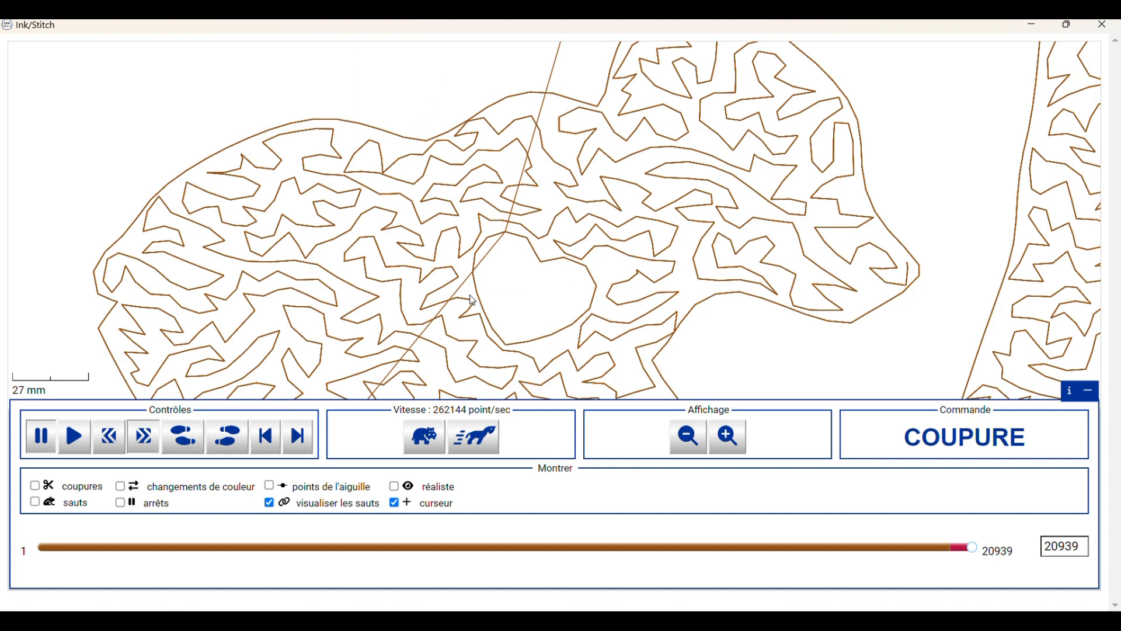
{"action": "left_click_drag", "start_coordinate": [473, 300], "coordinate": [774, 296]}
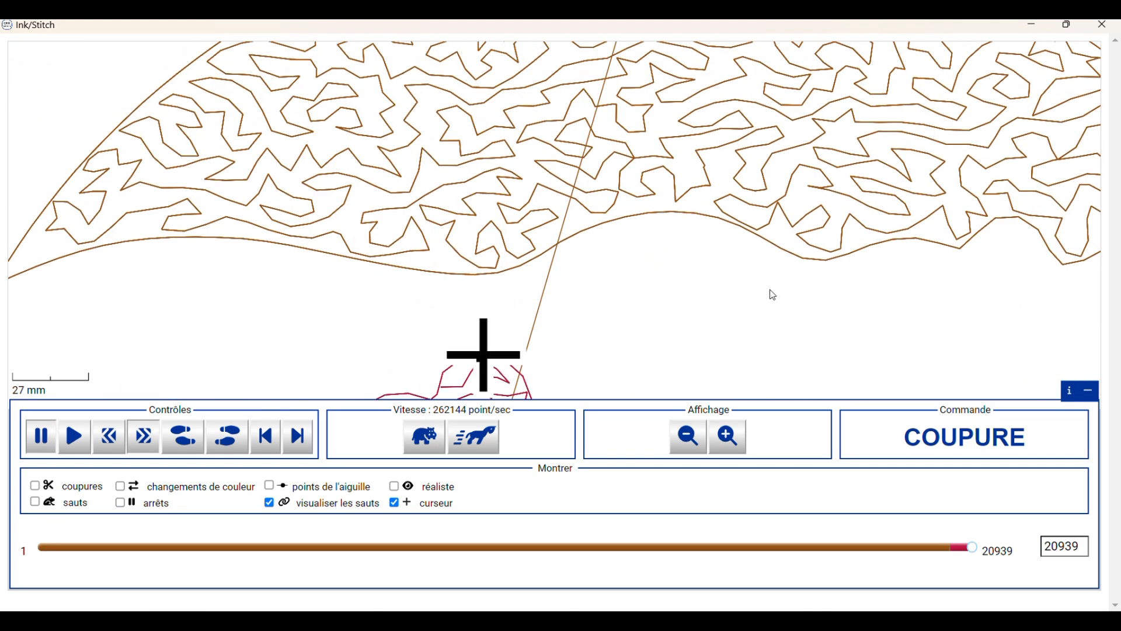
{"action": "left_click", "coordinate": [394, 486]}
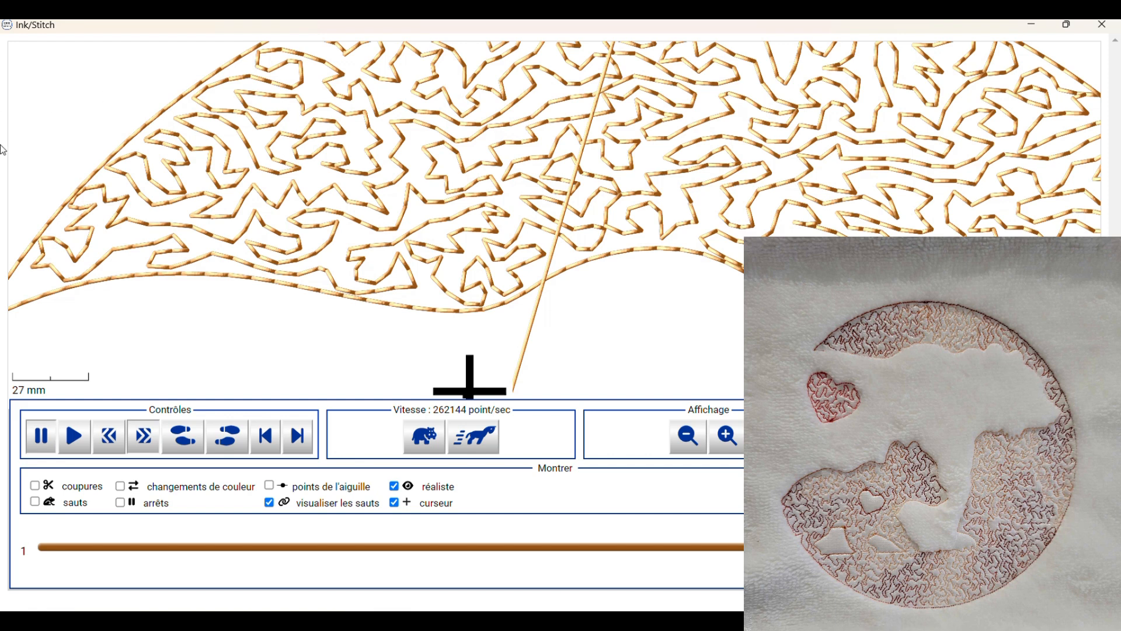
{"action": "left_click", "coordinate": [1103, 26]}
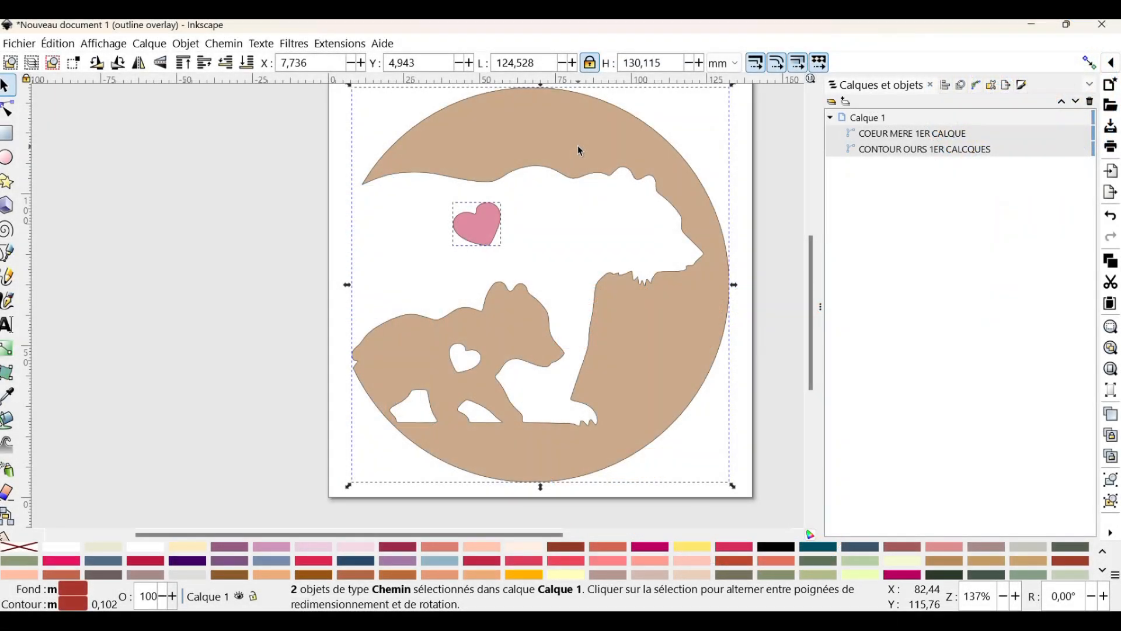
Start saving the design under a new file, choosing the Ink/Stitch Brother embroidery format (.pes)
{"action": "left_click", "coordinate": [10, 45]}
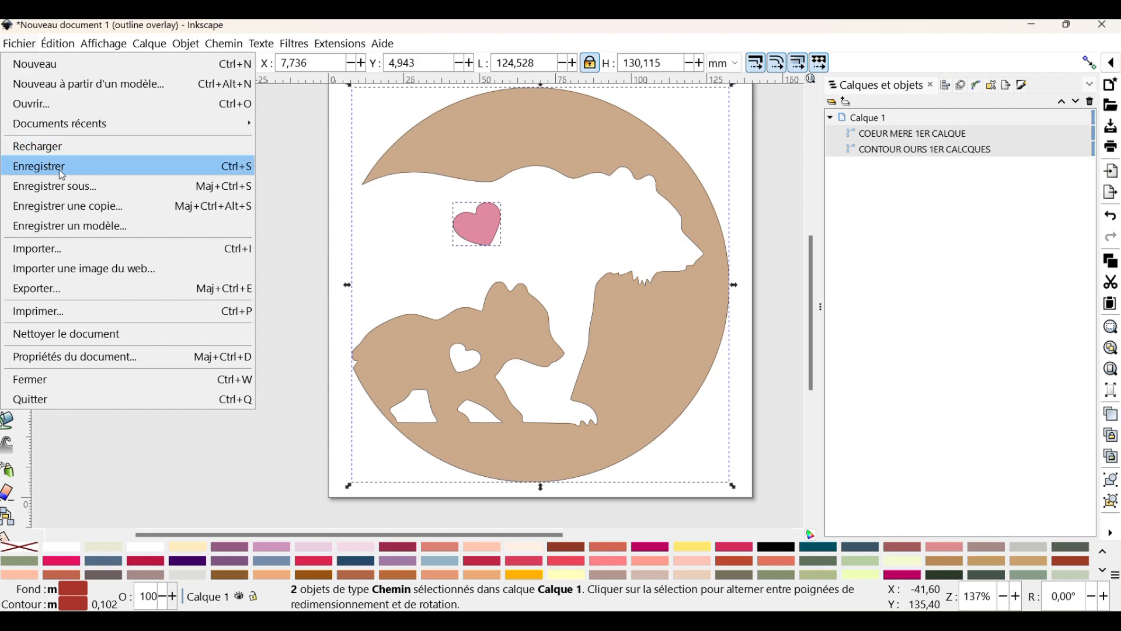
{"action": "left_click", "coordinate": [98, 188]}
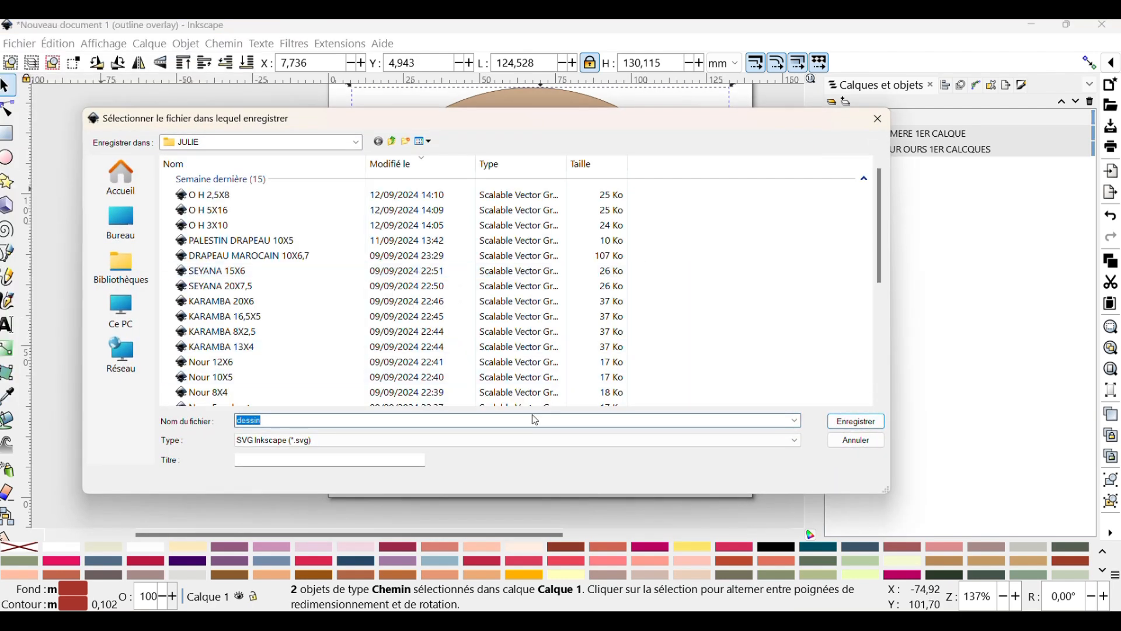
{"action": "left_click", "coordinate": [500, 440]}
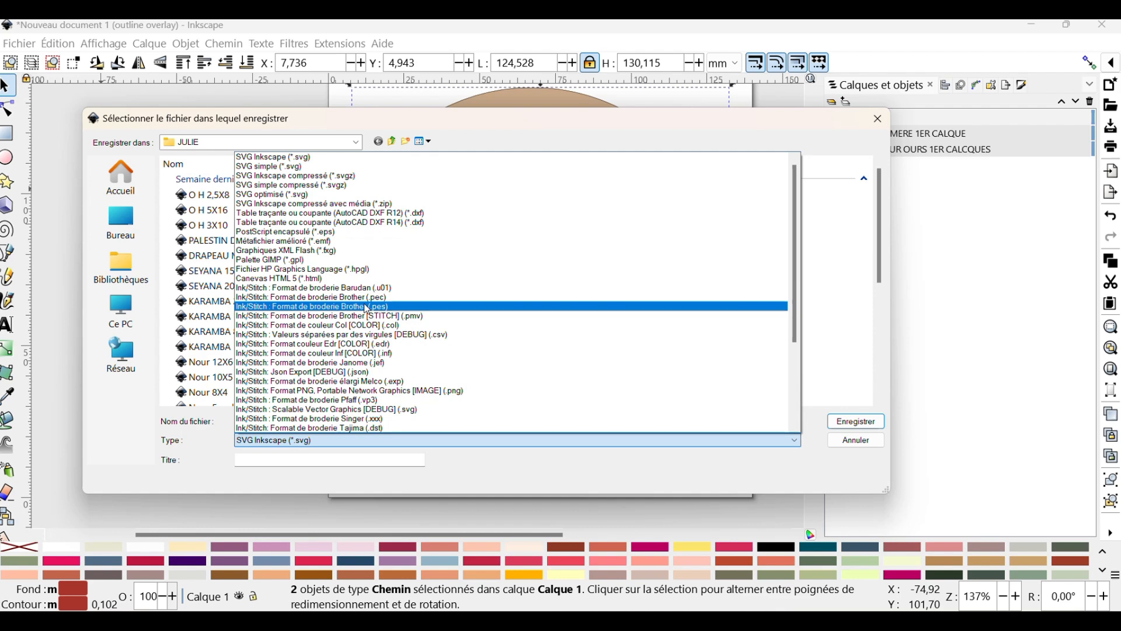
{"action": "left_click", "coordinate": [461, 307]}
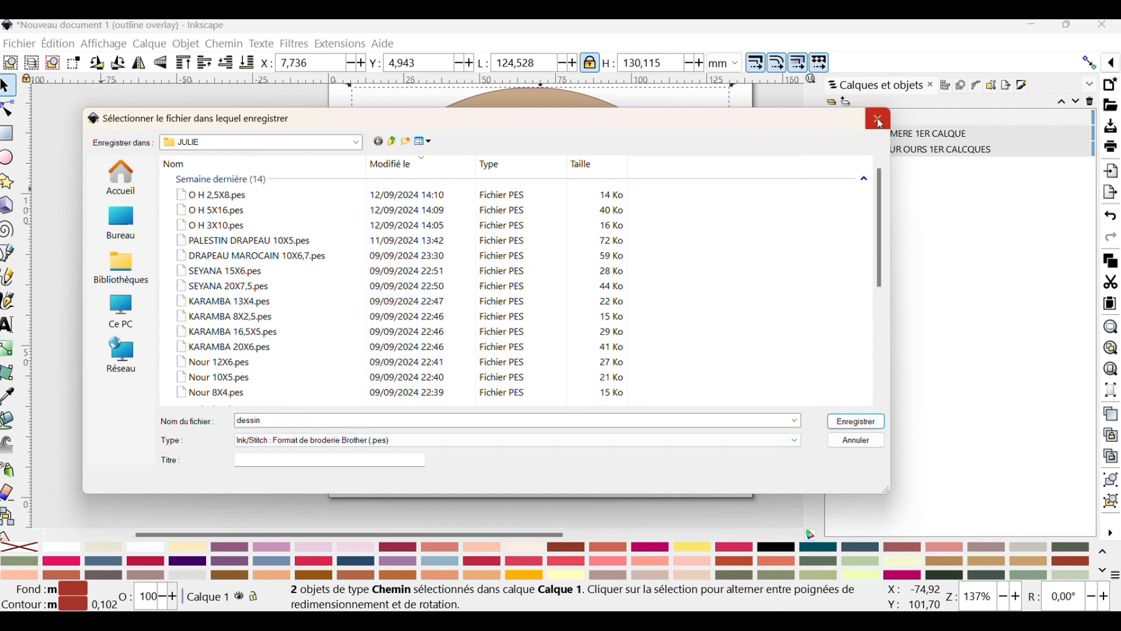